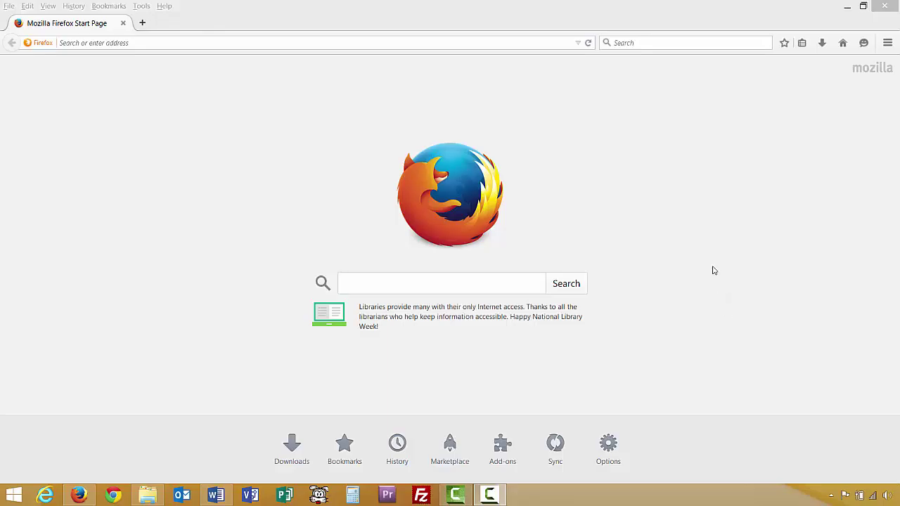
Go to the pixlr.com website.
click(163, 42)
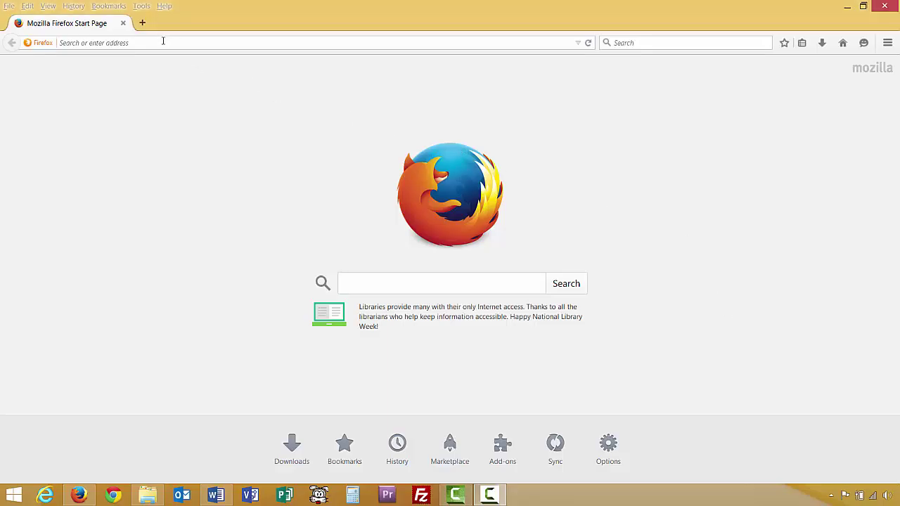
text(pixl)
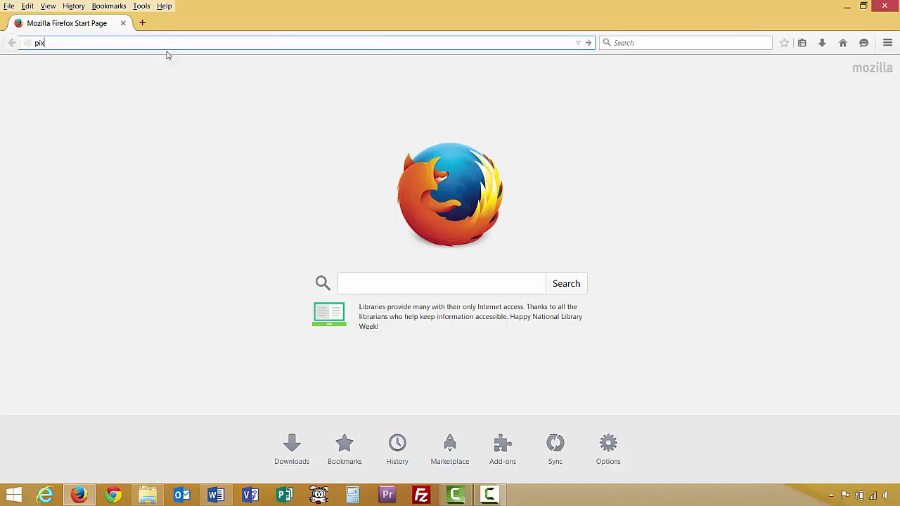
text(r.com)
key(Return)
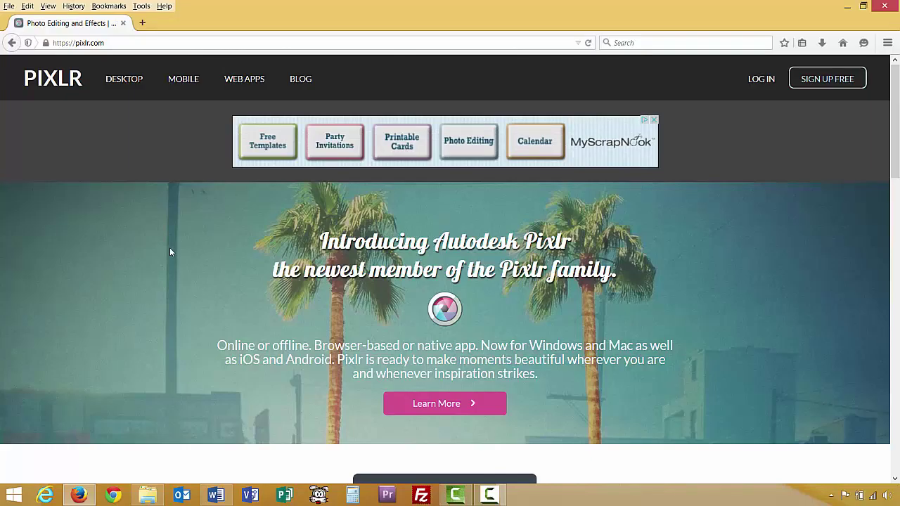
Review the apps offered on the Pixlr home page and launch the Pixlr Express web app.
scroll(191, 288, down, 2)
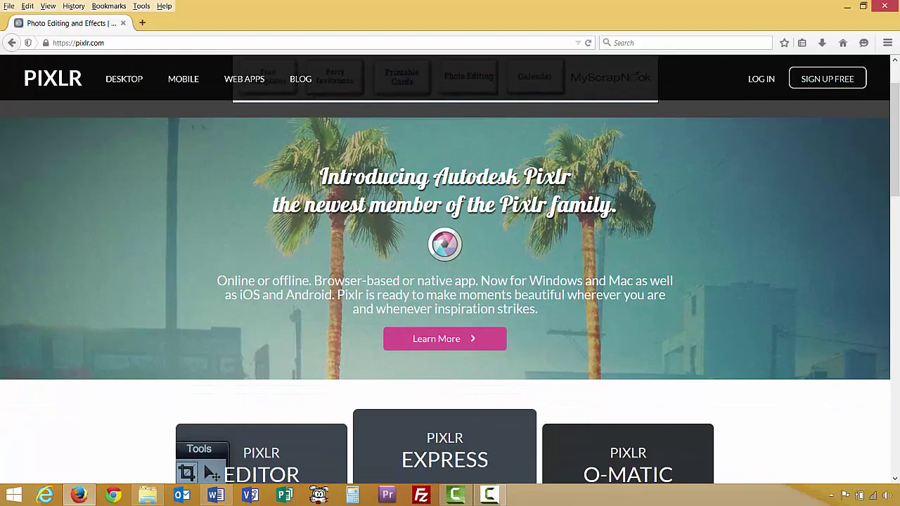
scroll(299, 304, down, 4)
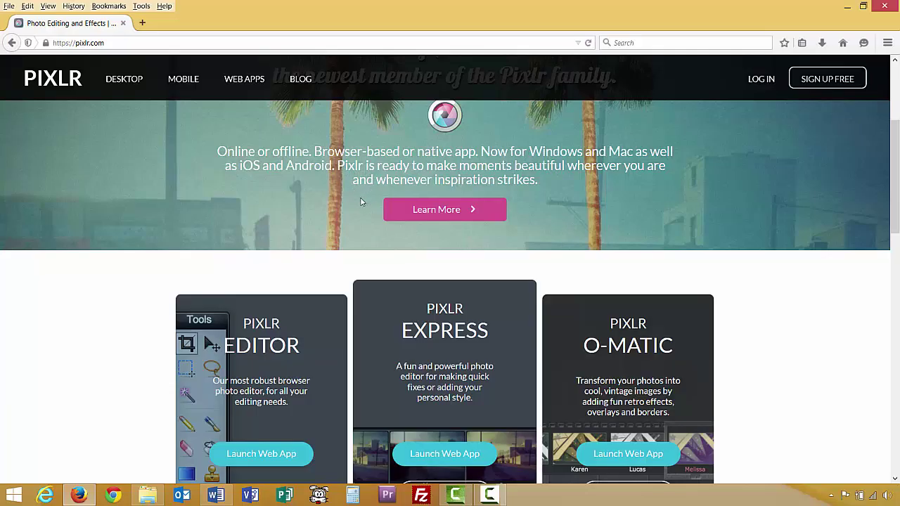
scroll(362, 202, up, 2)
scroll(394, 211, down, 2)
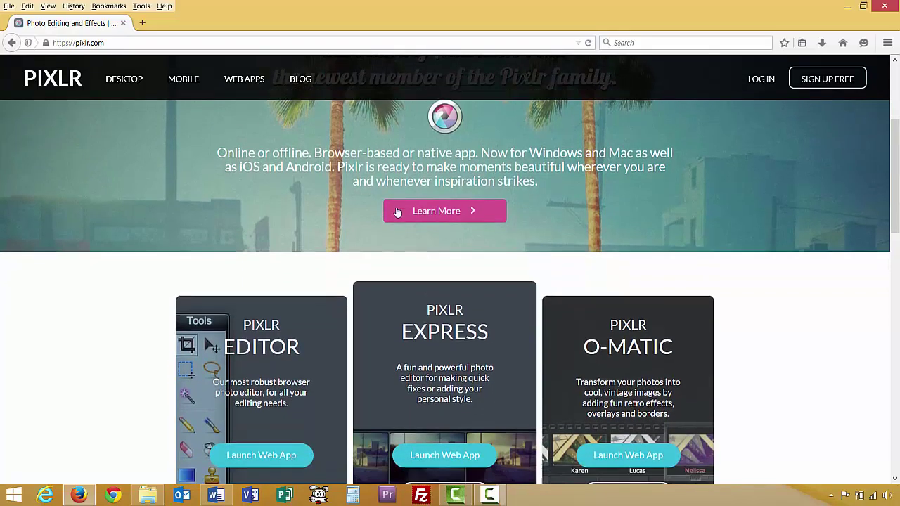
scroll(324, 274, down, 2)
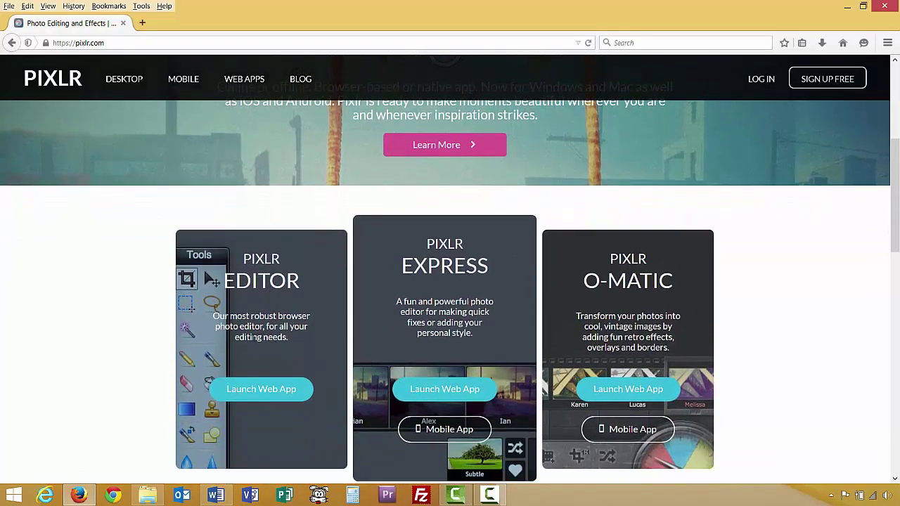
scroll(242, 309, down, 2)
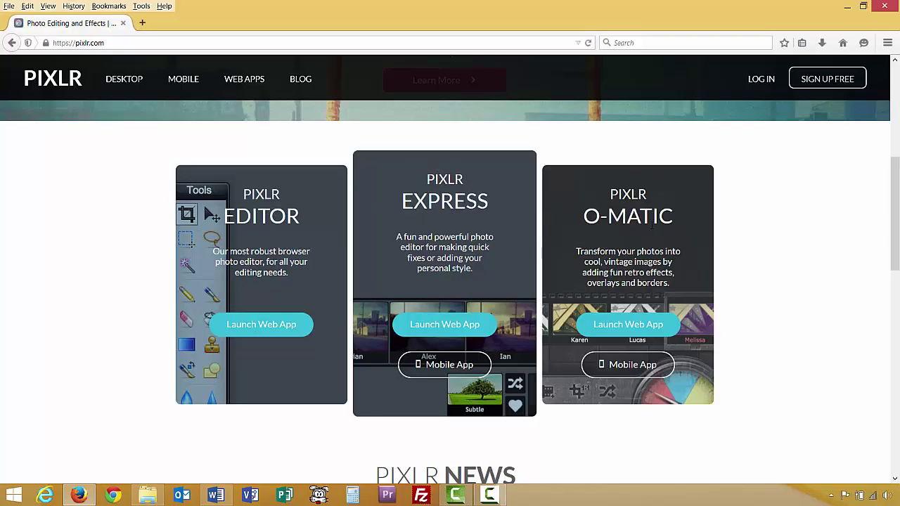
scroll(555, 232, up, 4)
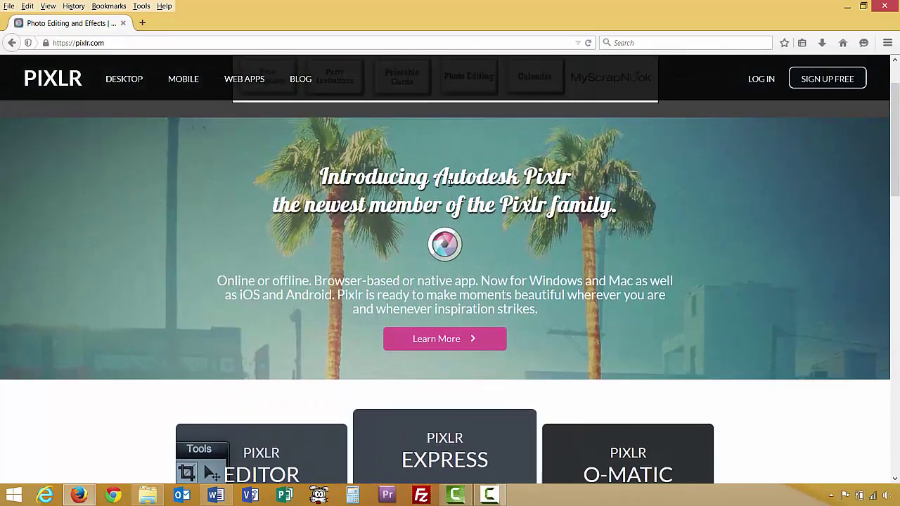
scroll(426, 215, down, 1)
scroll(425, 214, down, 3)
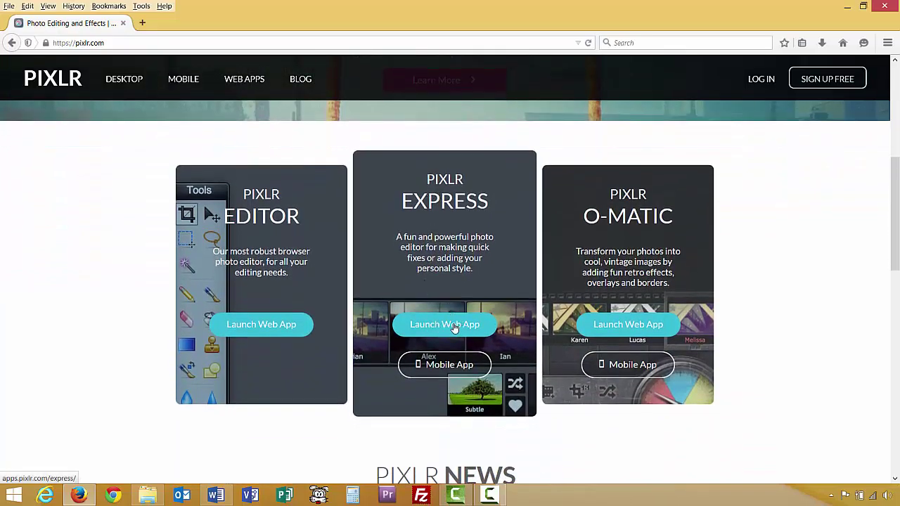
click(455, 327)
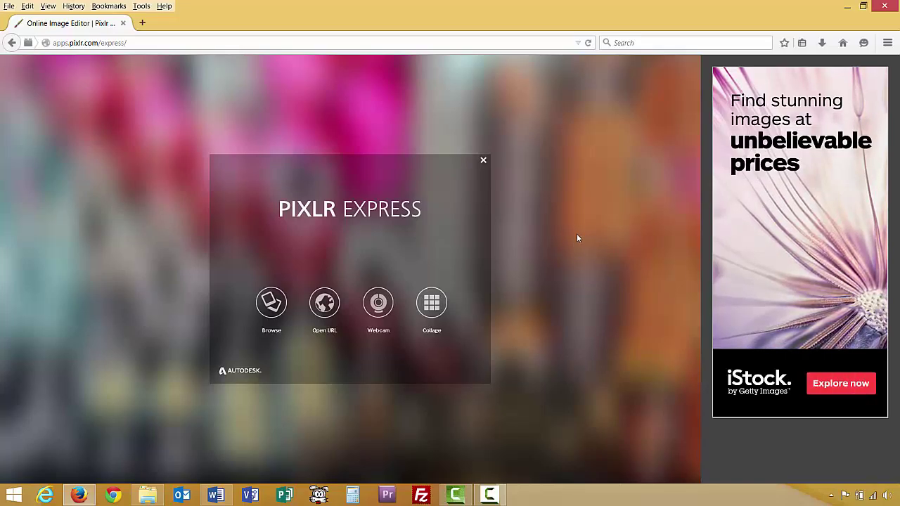
Look through the practice images in the Pixlr folder in File Explorer, and return to Pixlr Express in Firefox.
click(148, 496)
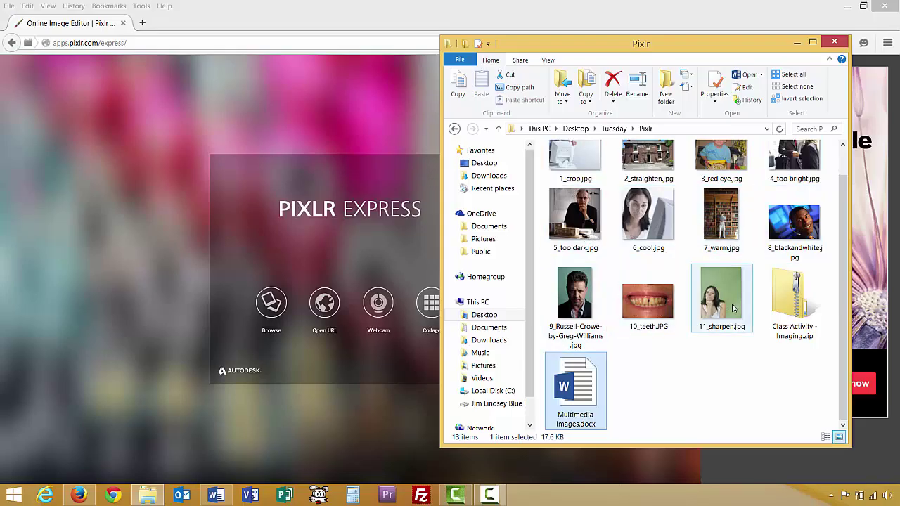
drag(844, 312, 842, 269)
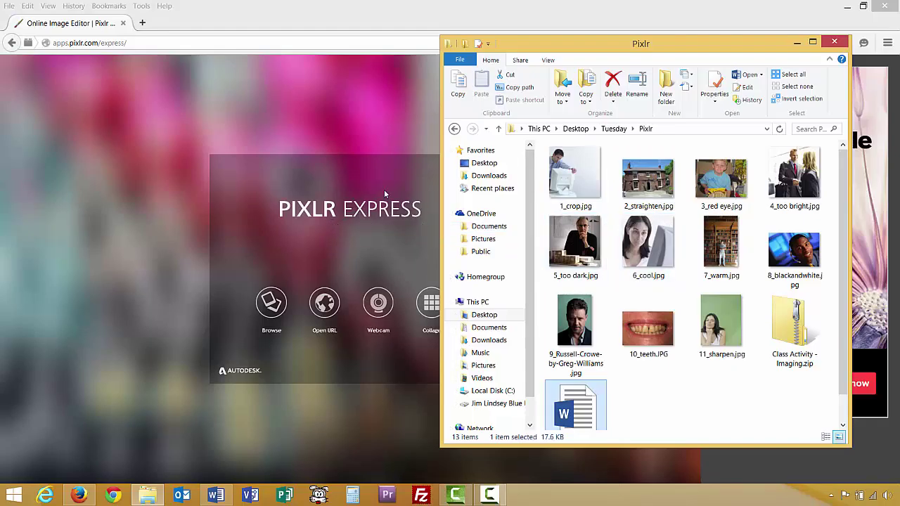
click(342, 143)
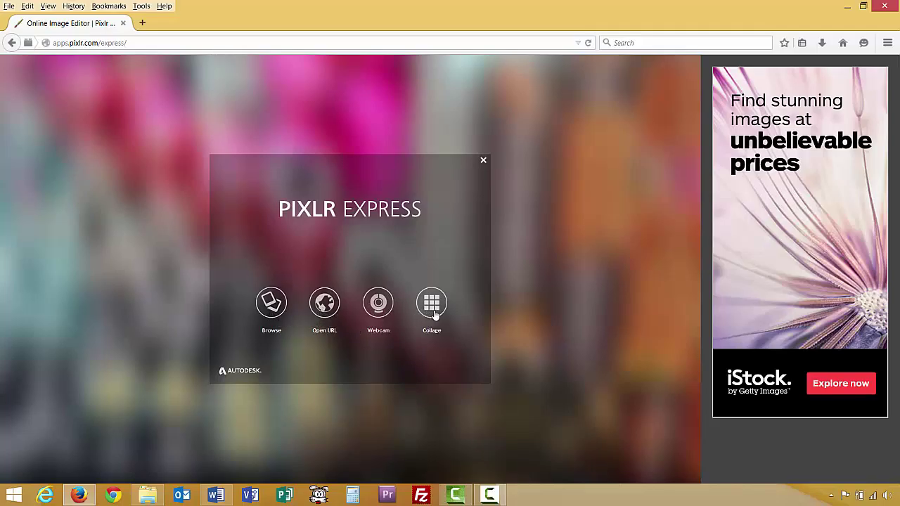
Open the image 1_crop.jpg from the Pixlr folder on the Desktop.
click(269, 309)
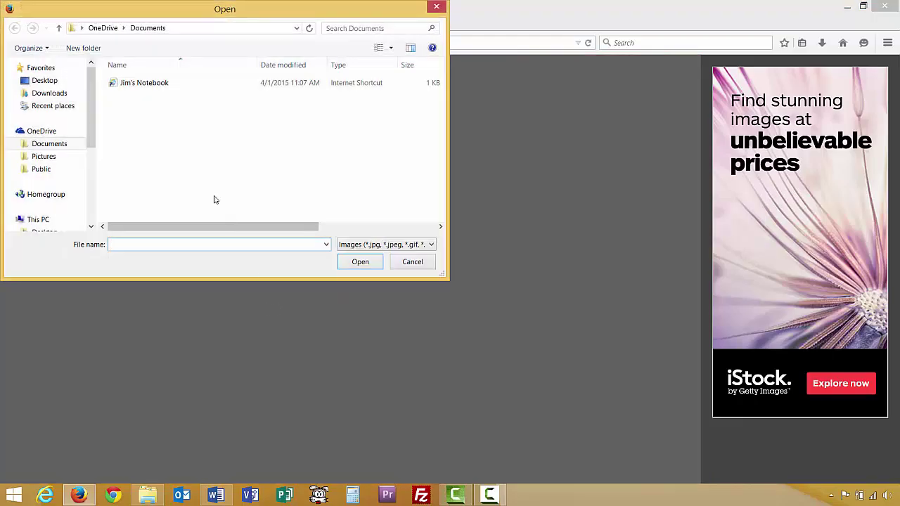
click(39, 82)
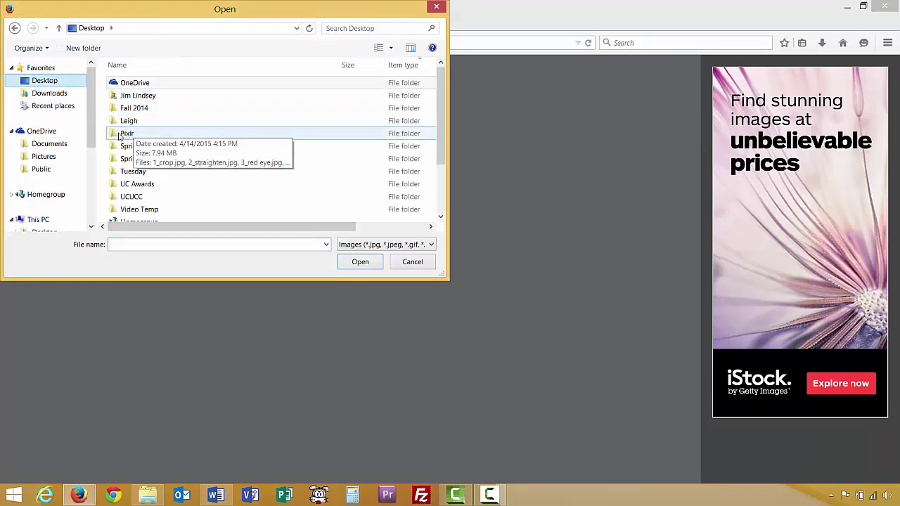
double_click(126, 133)
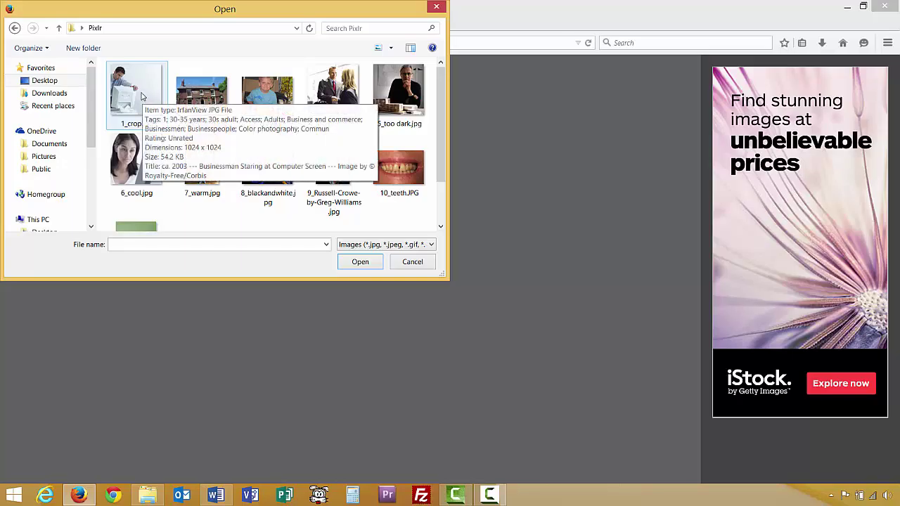
click(141, 95)
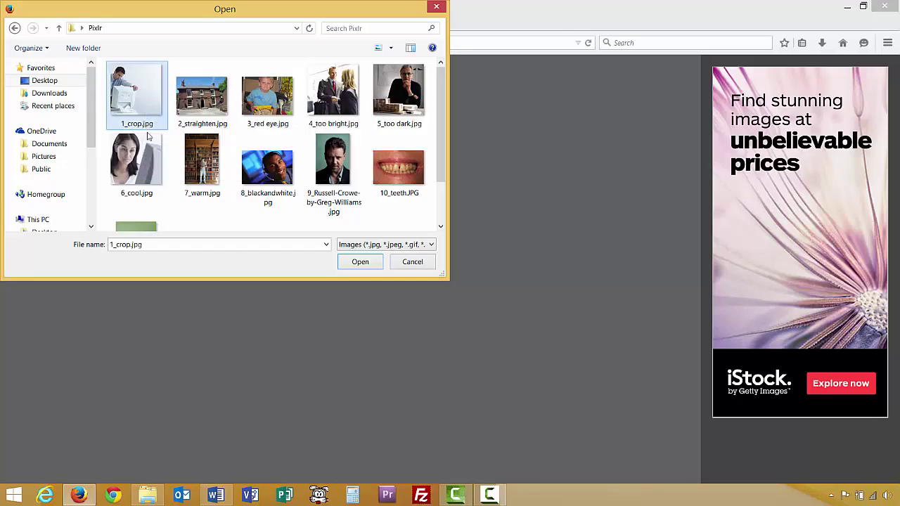
click(360, 261)
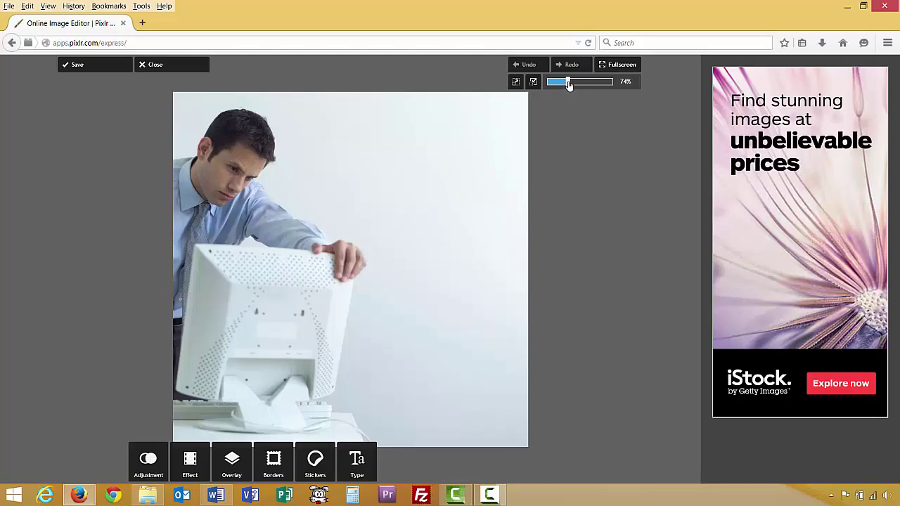
Zoom in on the photo to 110% and zoom back out to 74%.
drag(570, 84, 579, 83)
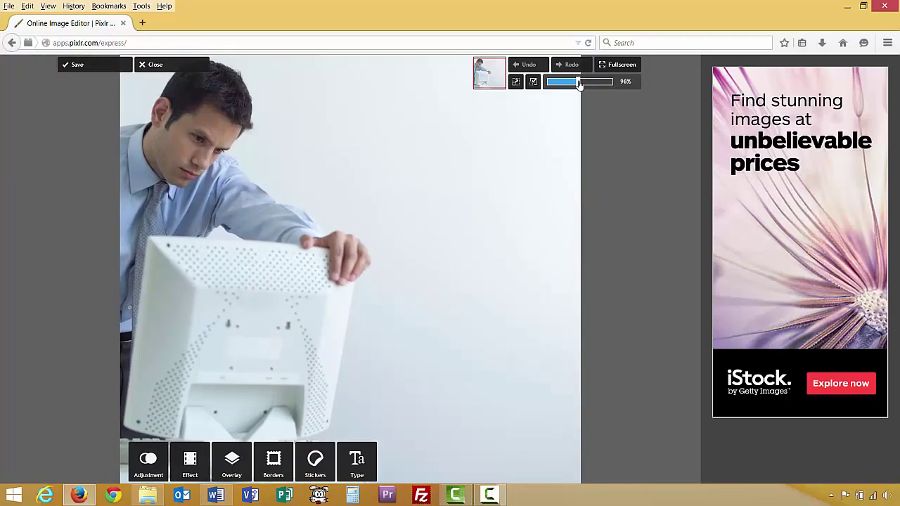
drag(579, 83, 583, 83)
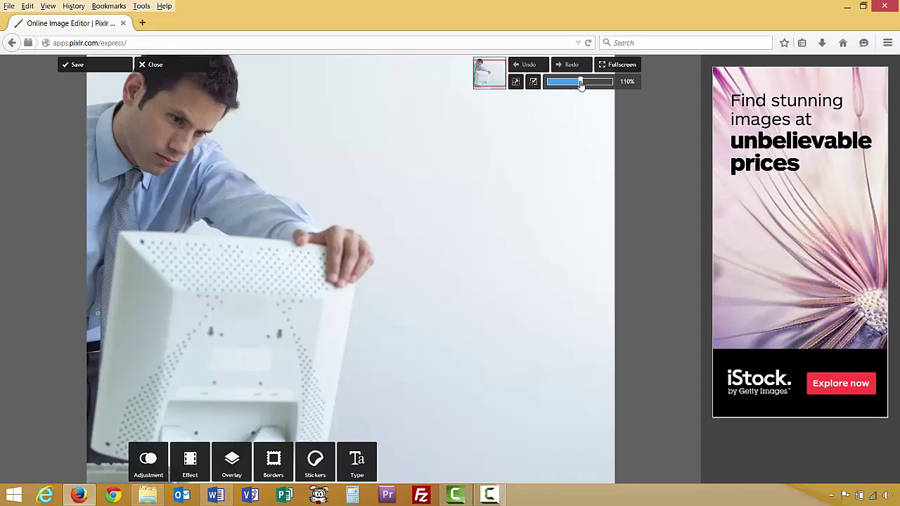
drag(580, 82, 566, 83)
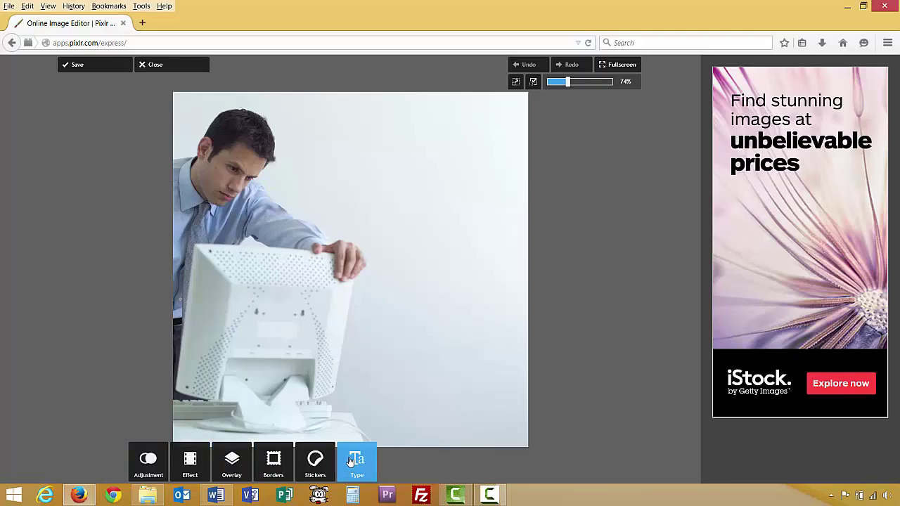
Crop away the empty background beside the man and monitor, keeping an area 582 pixels wide and 1024 pixels high.
click(157, 466)
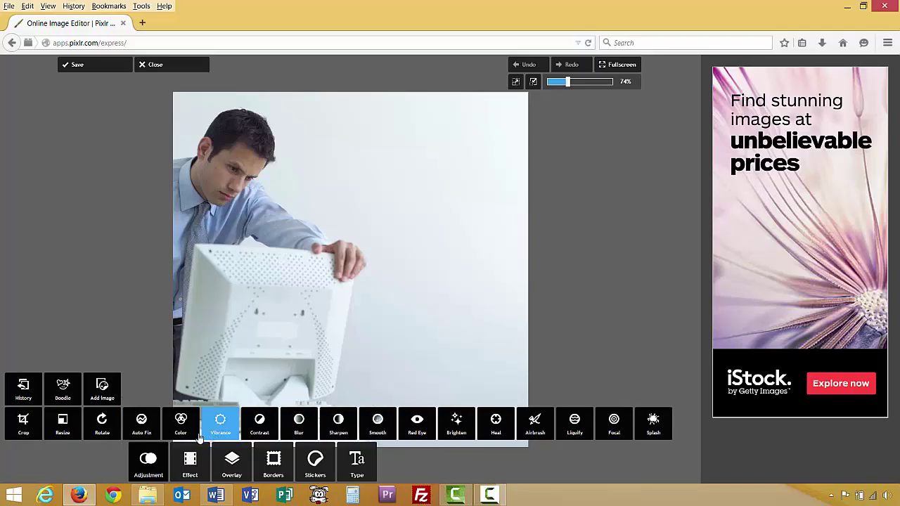
click(25, 428)
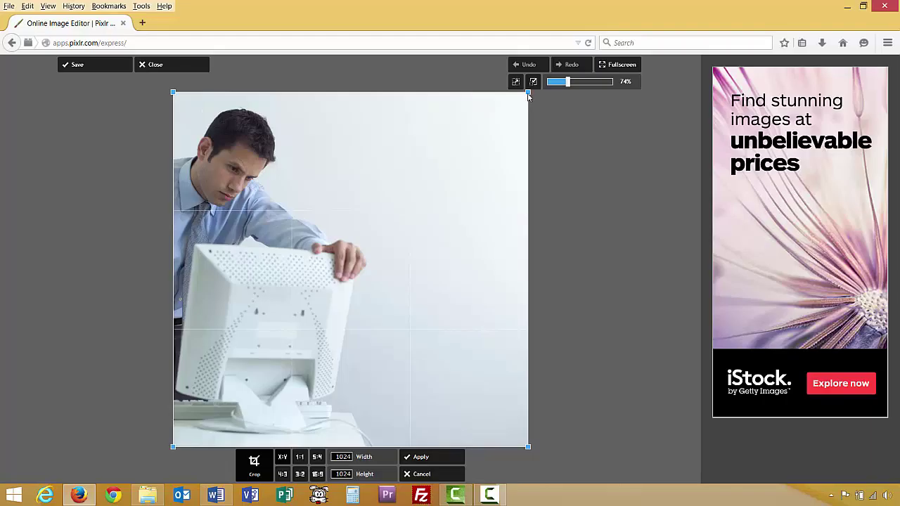
drag(527, 93, 368, 86)
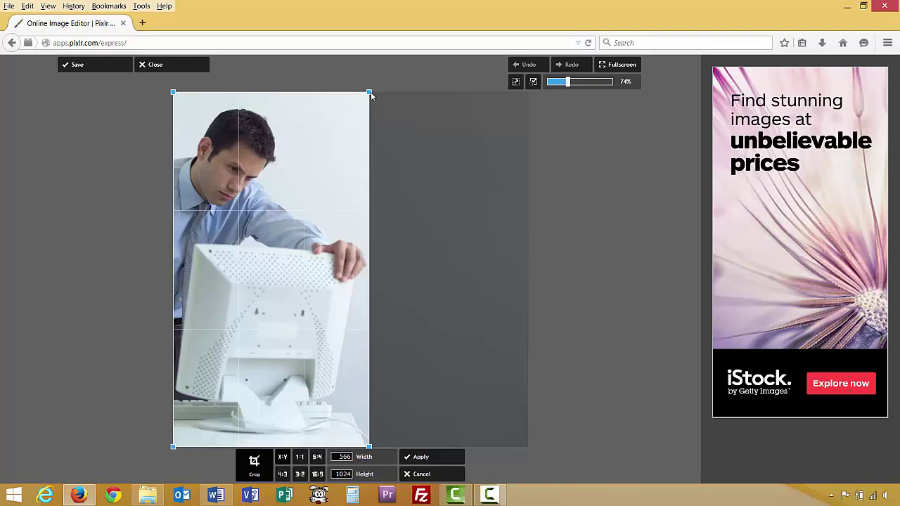
mouse_move(369, 92)
mouse_down()
mouse_move(283, 93)
mouse_move(374, 93)
mouse_up()
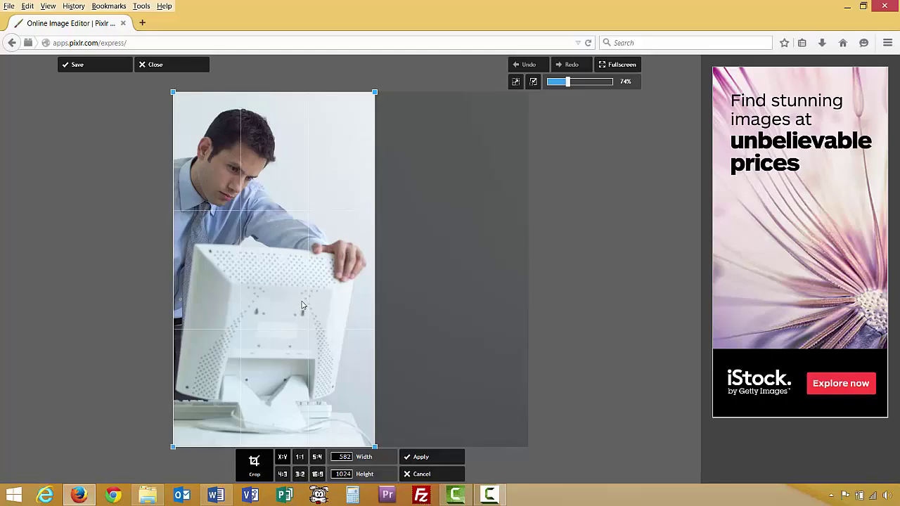
click(434, 457)
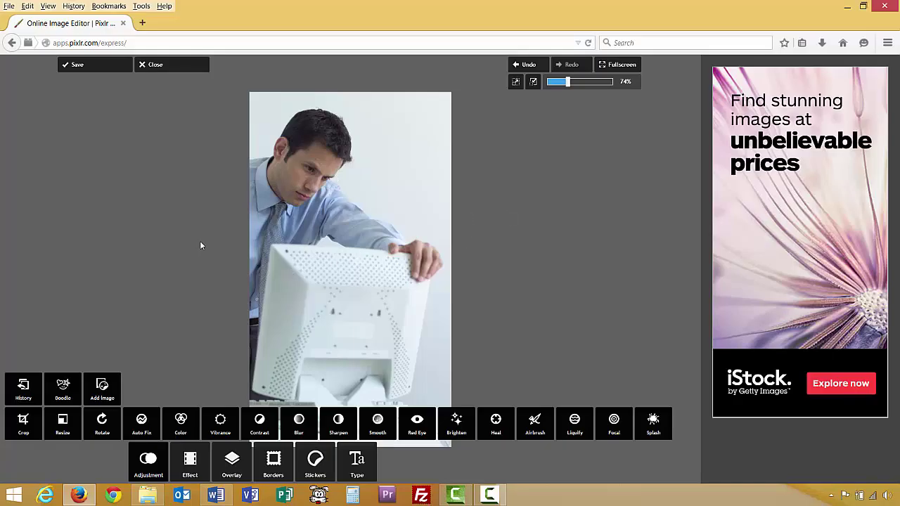
Start saving the cropped image with the name 1_crop_edited and the quality set to 100.
click(87, 68)
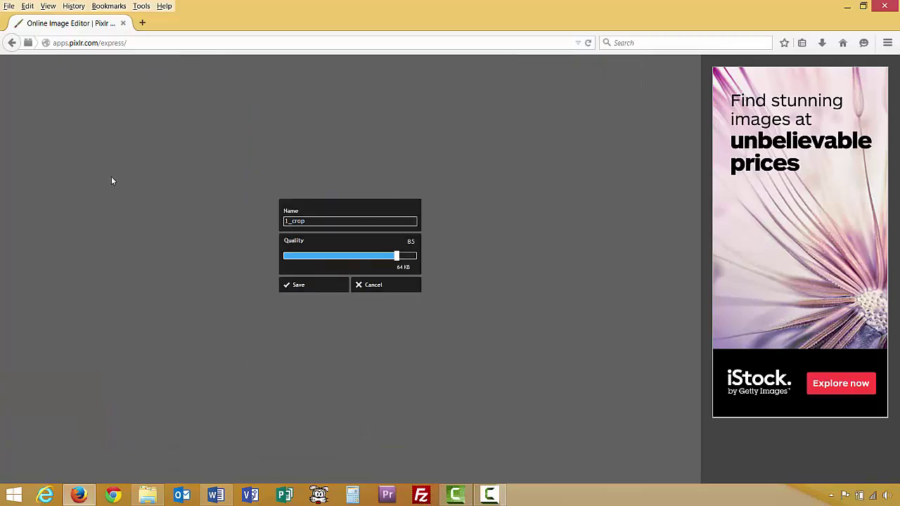
double_click(313, 221)
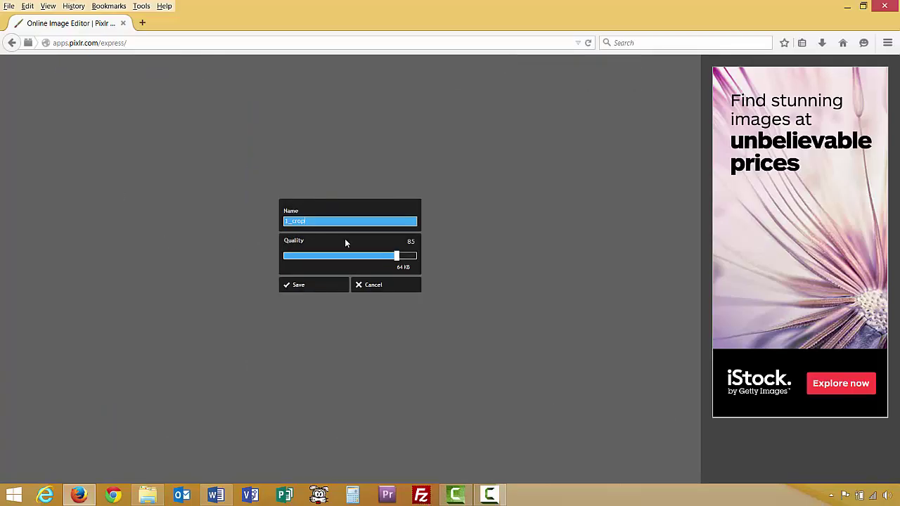
text(_ediy)
drag(396, 258, 420, 259)
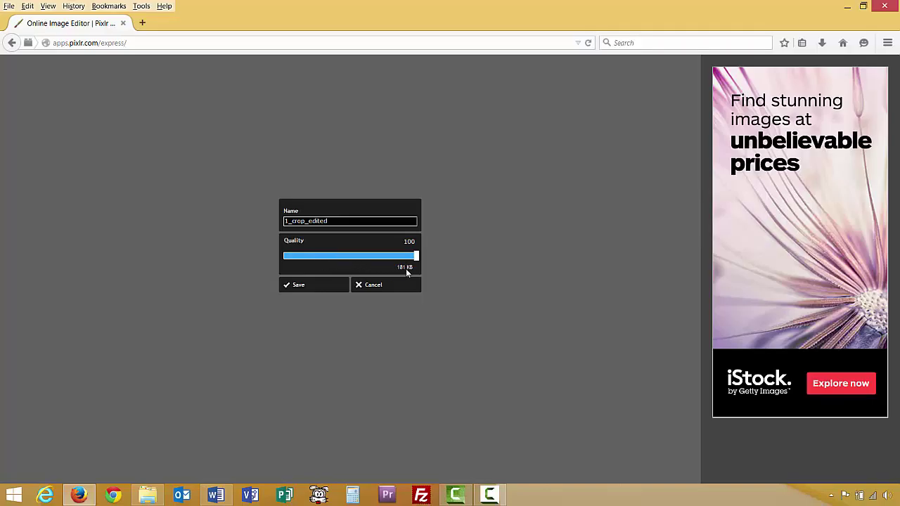
Save 1_crop_edited.jpg in the Pixlr folder on the Desktop.
click(317, 287)
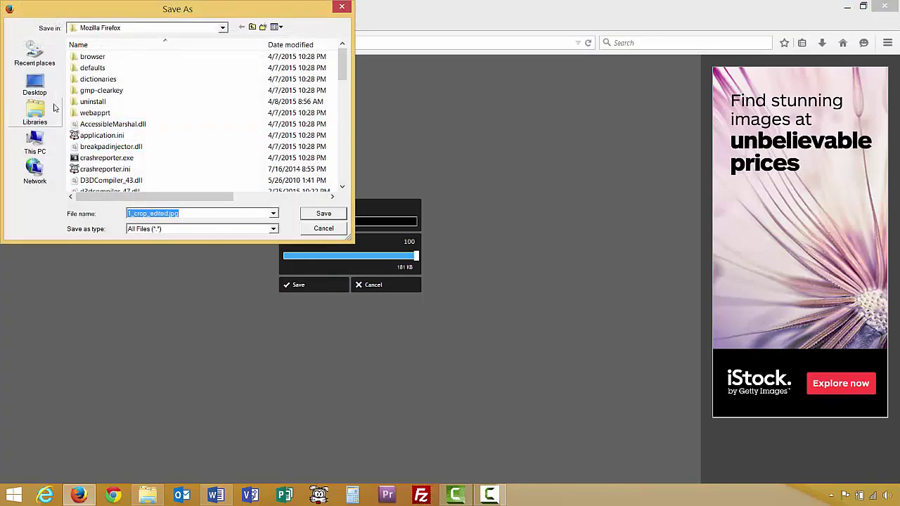
click(35, 83)
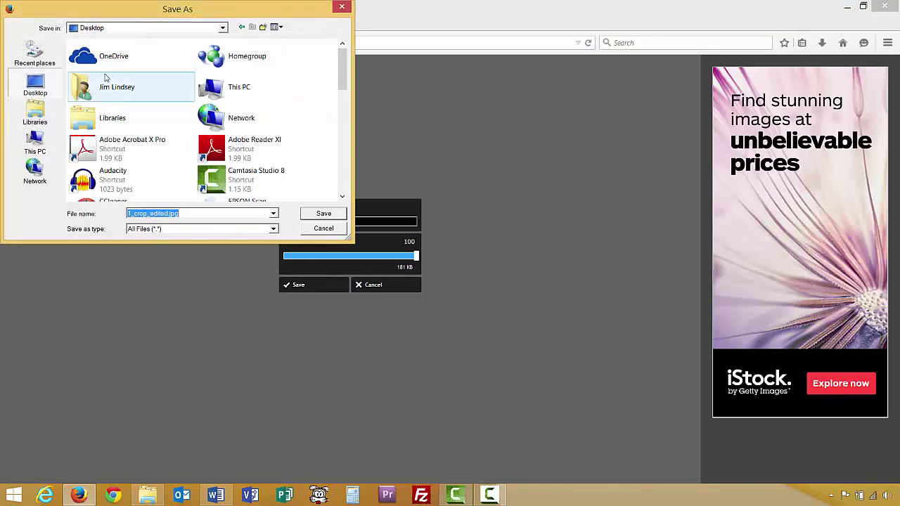
drag(338, 78, 343, 166)
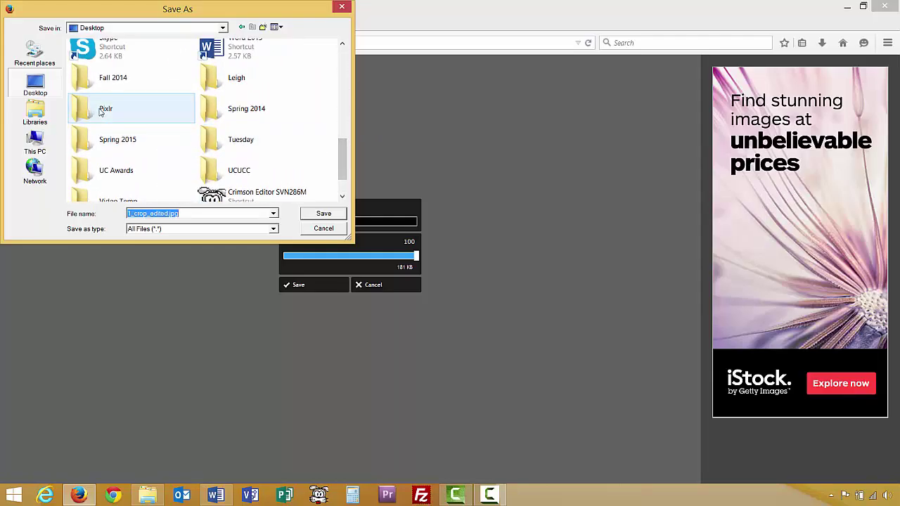
double_click(105, 109)
click(318, 213)
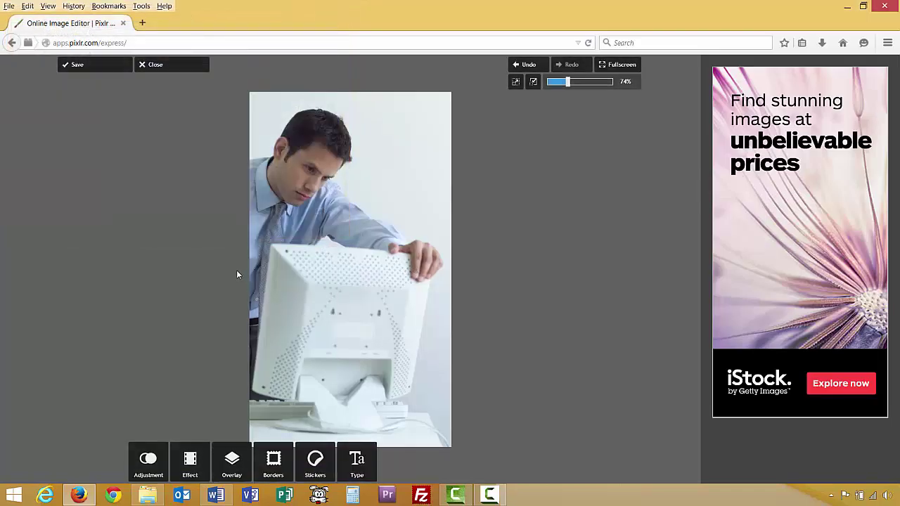
Minimize the browser, look through the Pixlr folder inside Tuesday for the edited copy, and close that folder.
click(847, 6)
click(660, 388)
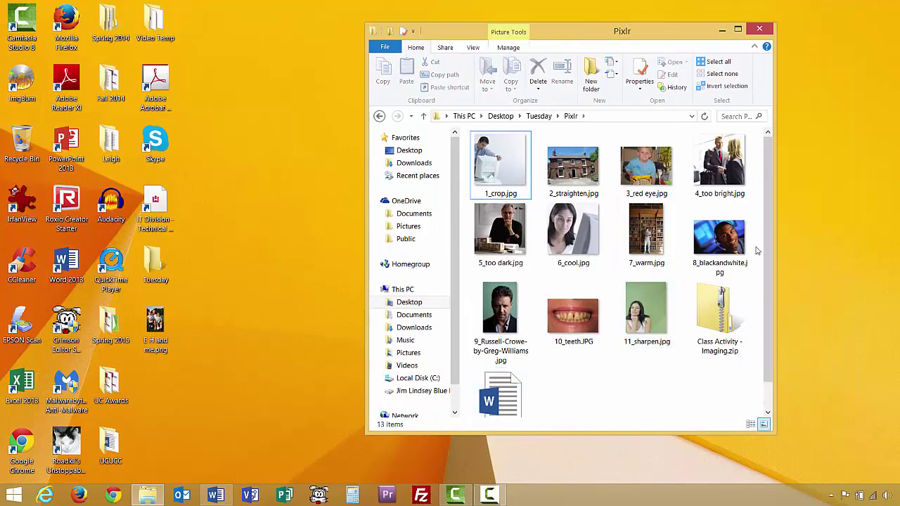
scroll(766, 218, down, 1)
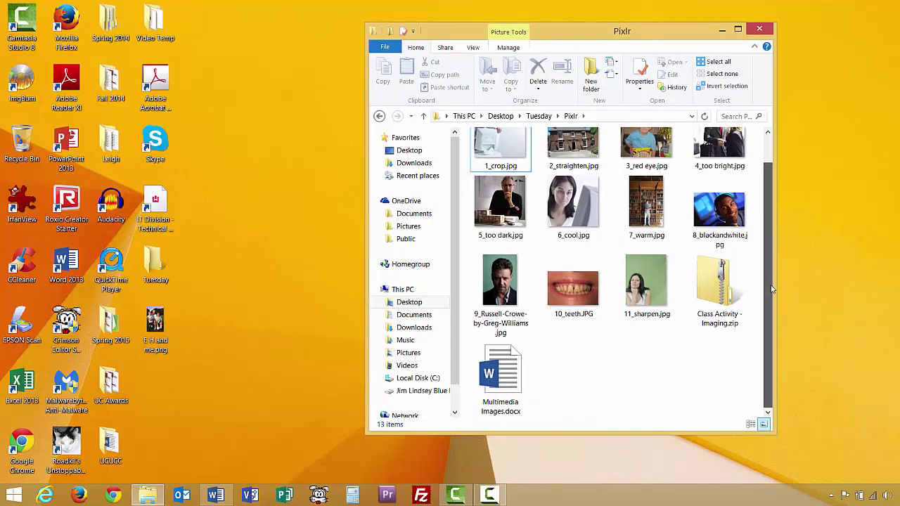
scroll(766, 218, up, 1)
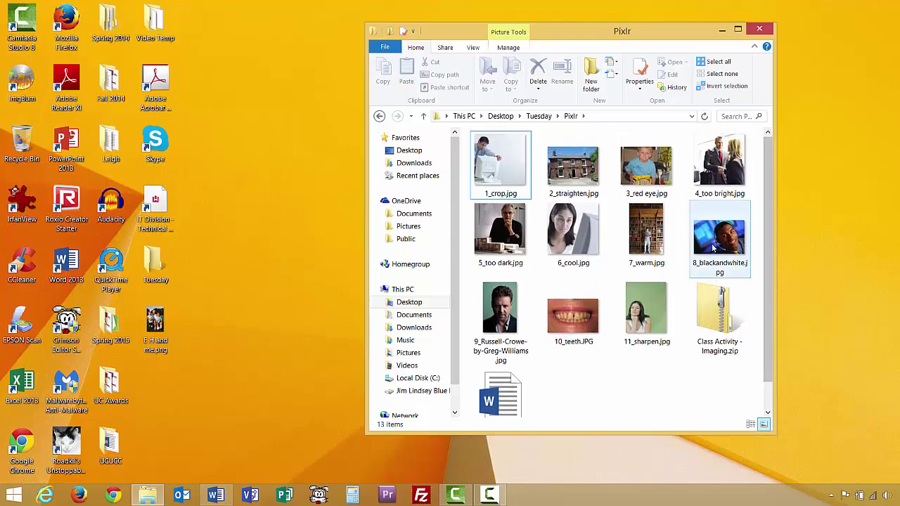
drag(645, 31, 318, 31)
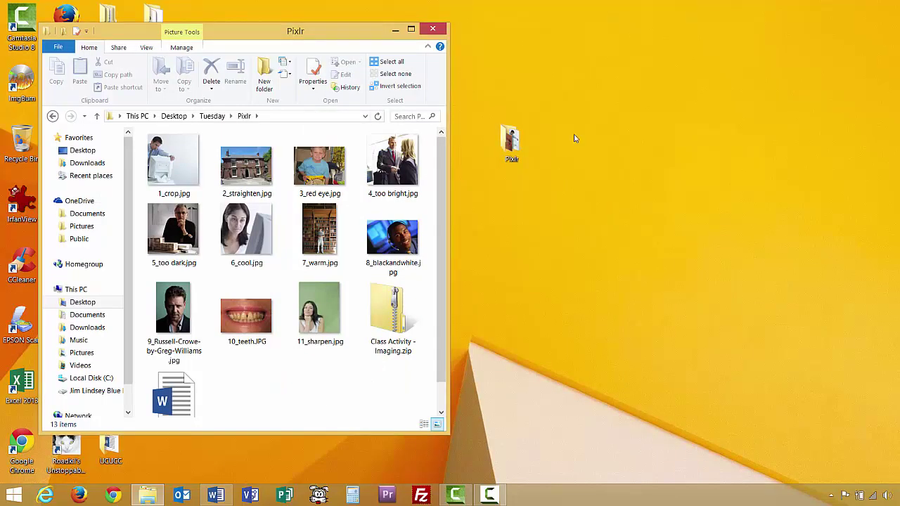
click(440, 31)
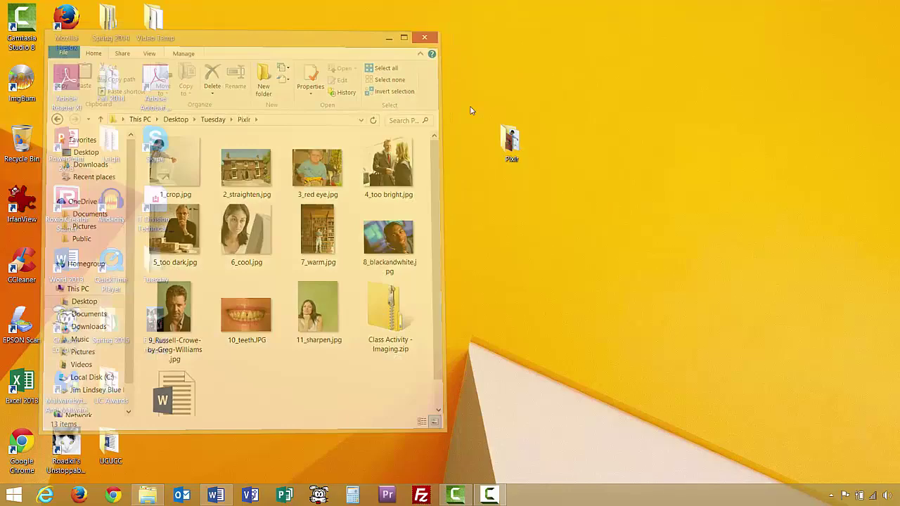
Open the Pixlr folder on the desktop and view 1_crop_edited.jpg in the image viewer, closing the viewer when done.
double_click(512, 143)
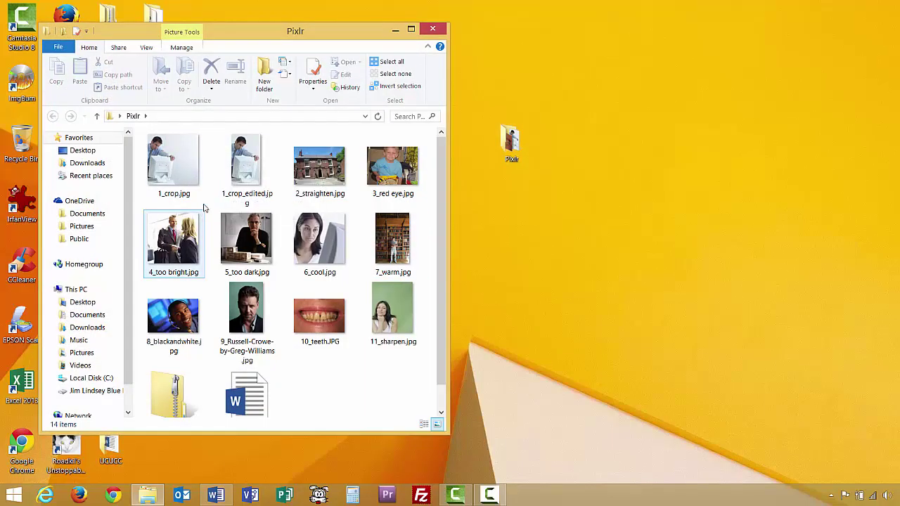
double_click(246, 165)
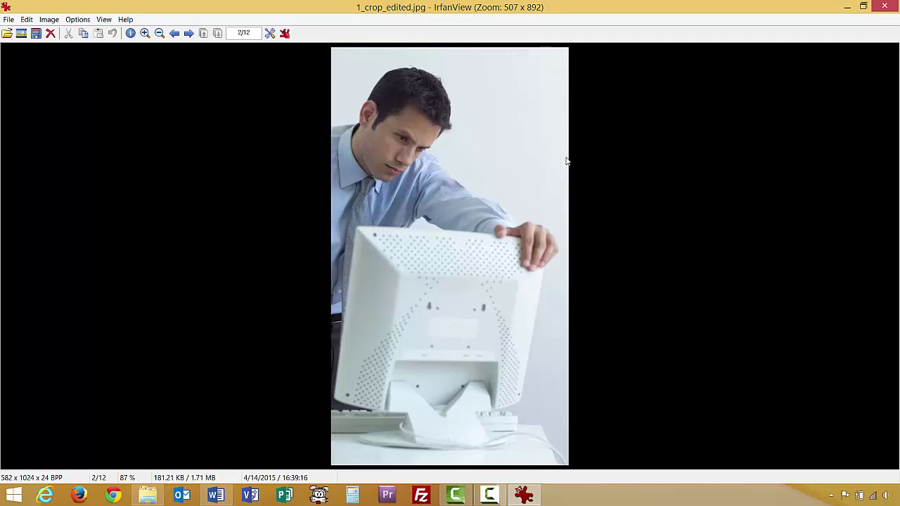
click(887, 7)
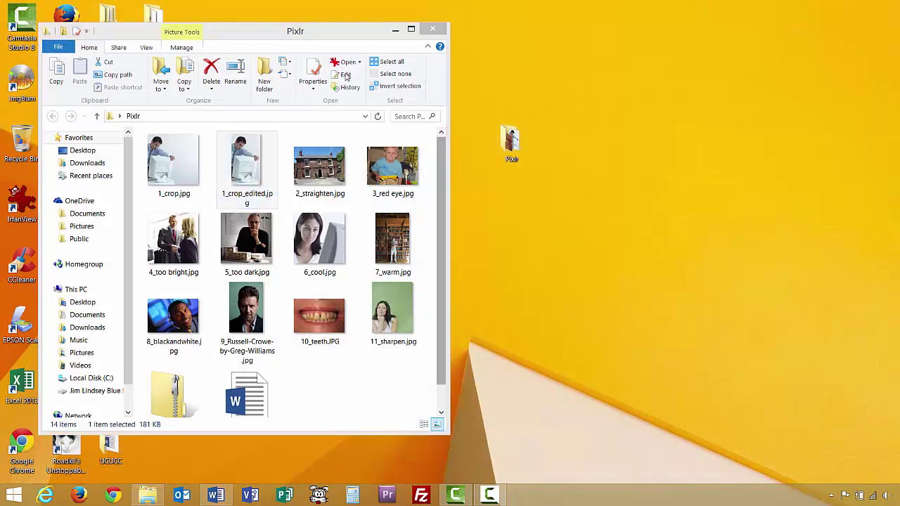
drag(323, 31, 644, 33)
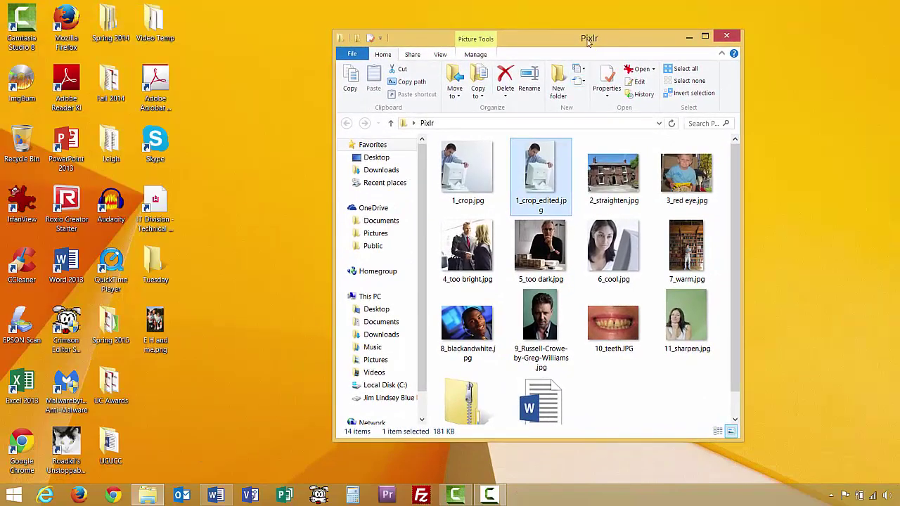
Return to Pixlr Express in Firefox and open 2_straighten.jpg from the Pixlr folder.
key(F9)
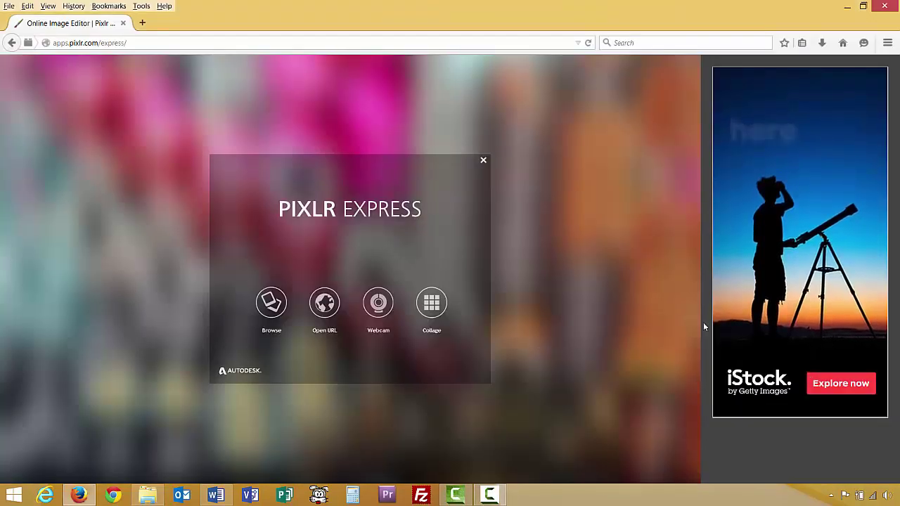
click(265, 306)
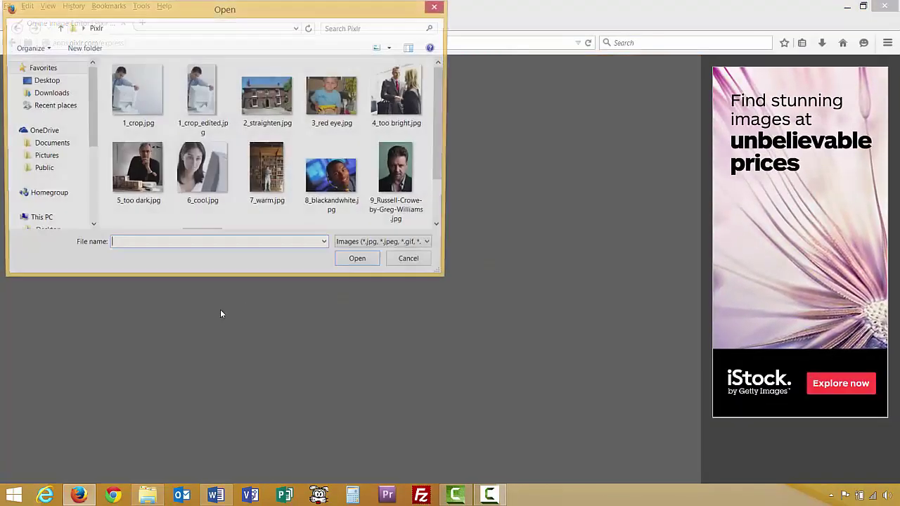
click(269, 119)
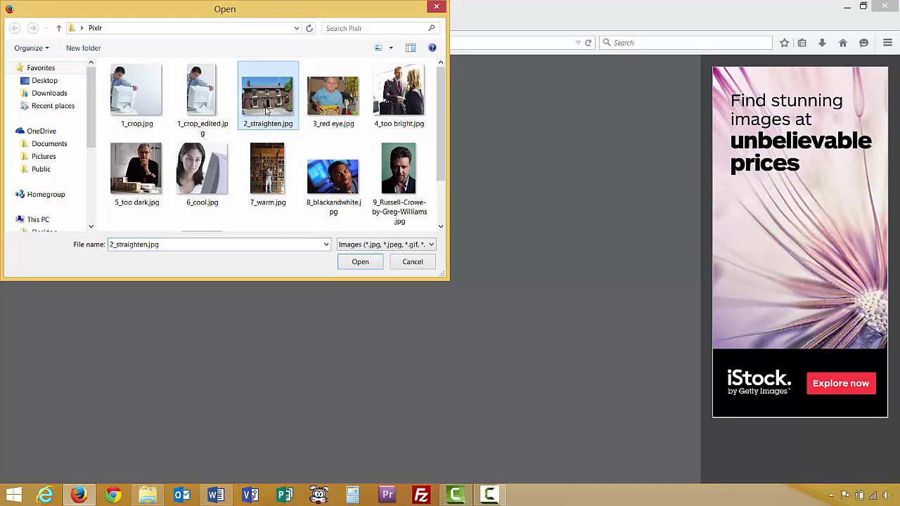
click(362, 262)
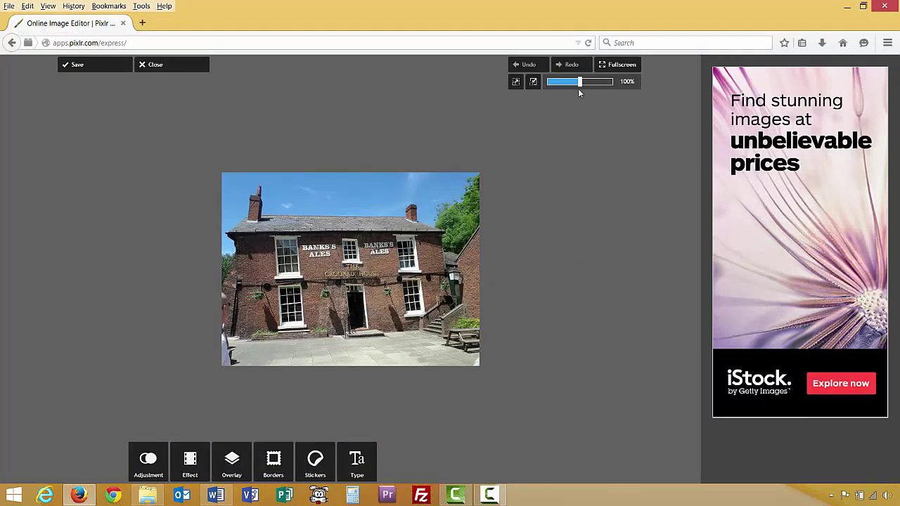
Straighten the photo of the brick house with a rotation of 3.5.
drag(581, 82, 583, 83)
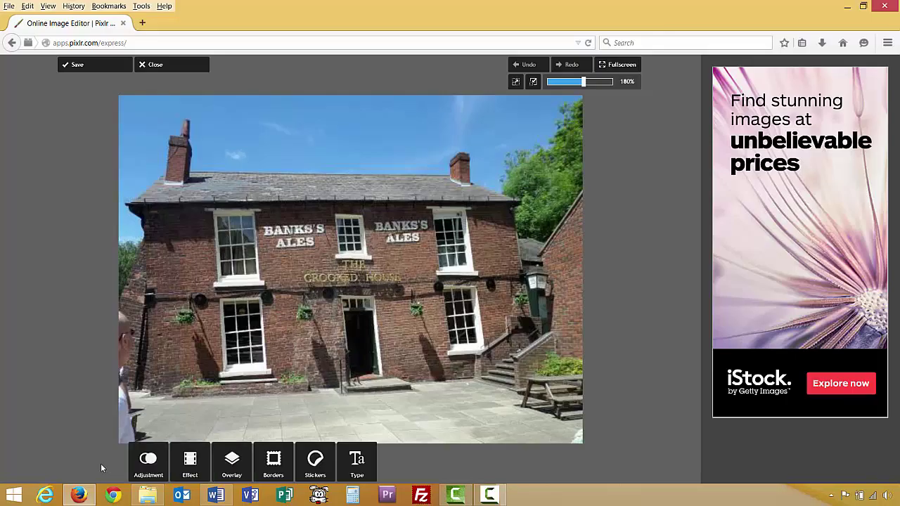
click(150, 469)
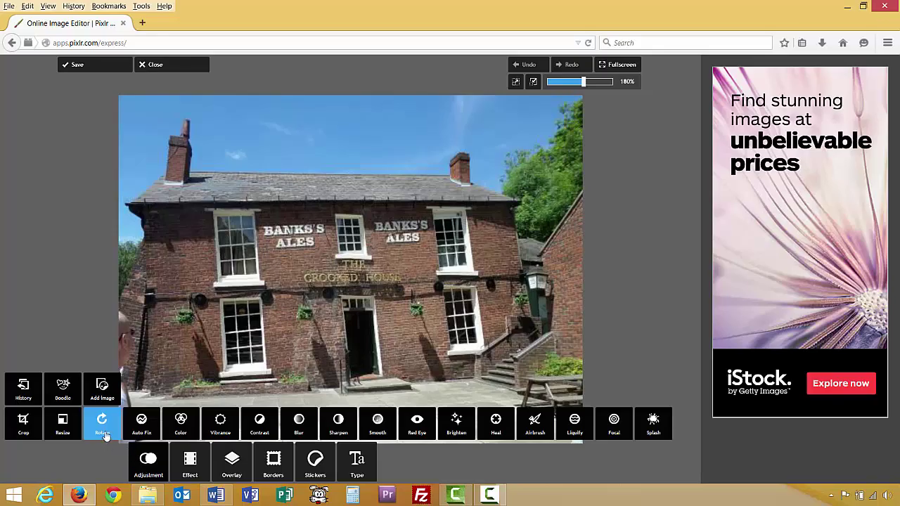
click(106, 431)
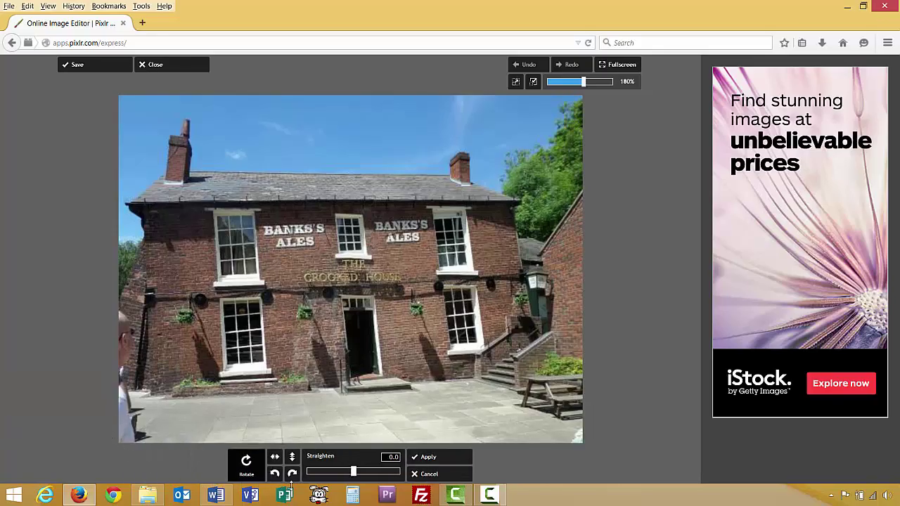
drag(354, 473, 358, 477)
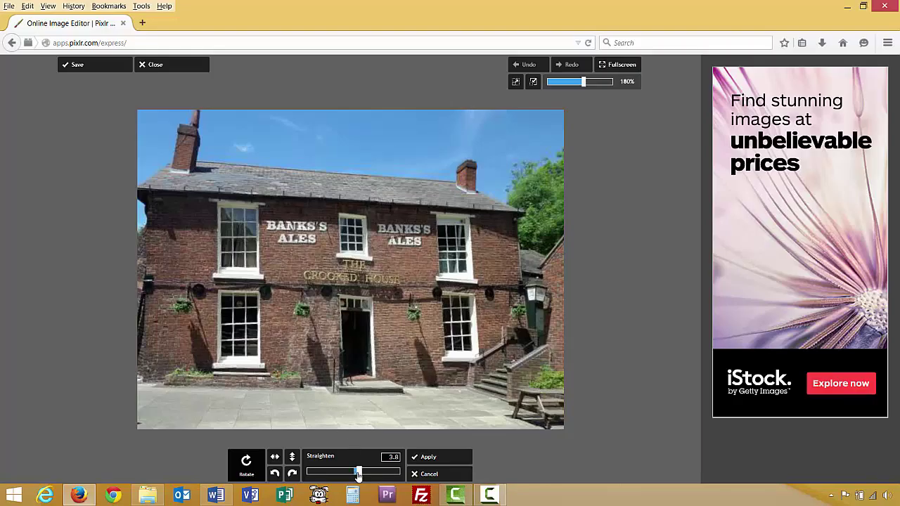
mouse_move(358, 475)
mouse_down()
mouse_move(401, 474)
mouse_move(307, 471)
mouse_move(360, 478)
mouse_up()
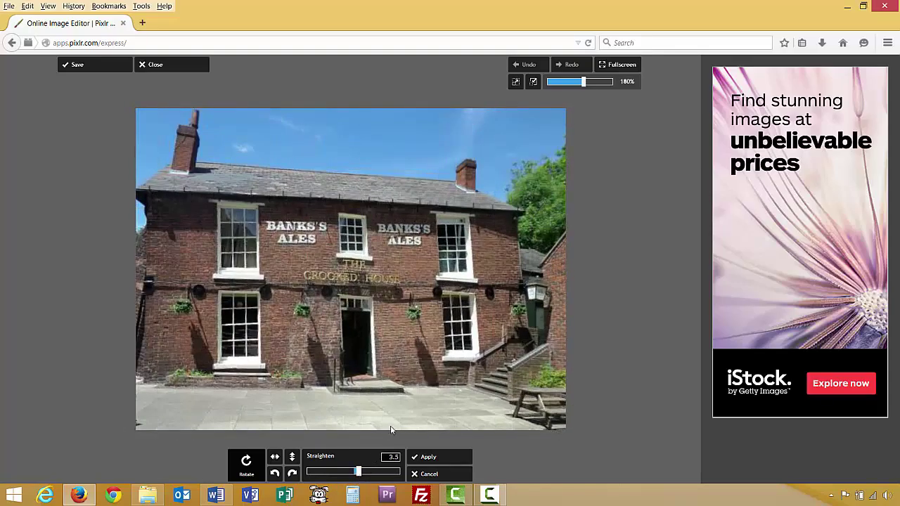
Save the straightened photo as 2_straighten_edited.jpg in the Pixlr folder.
click(109, 66)
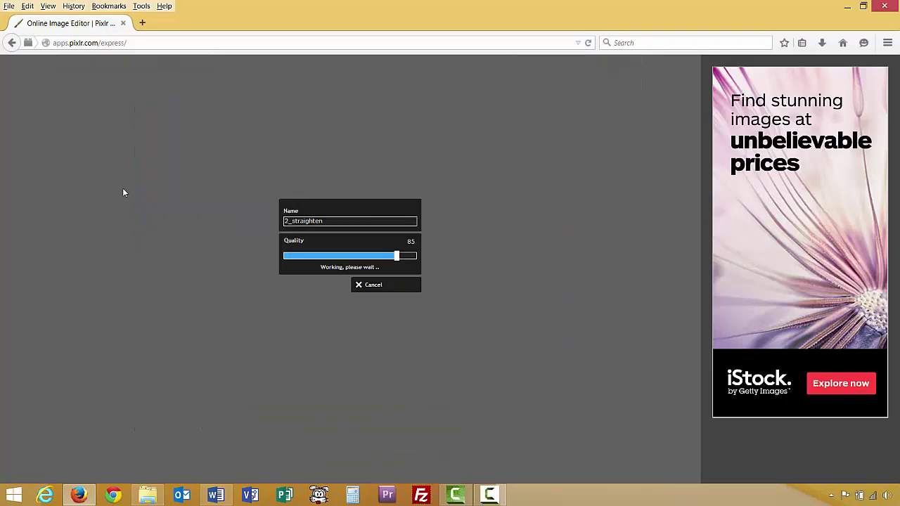
double_click(333, 221)
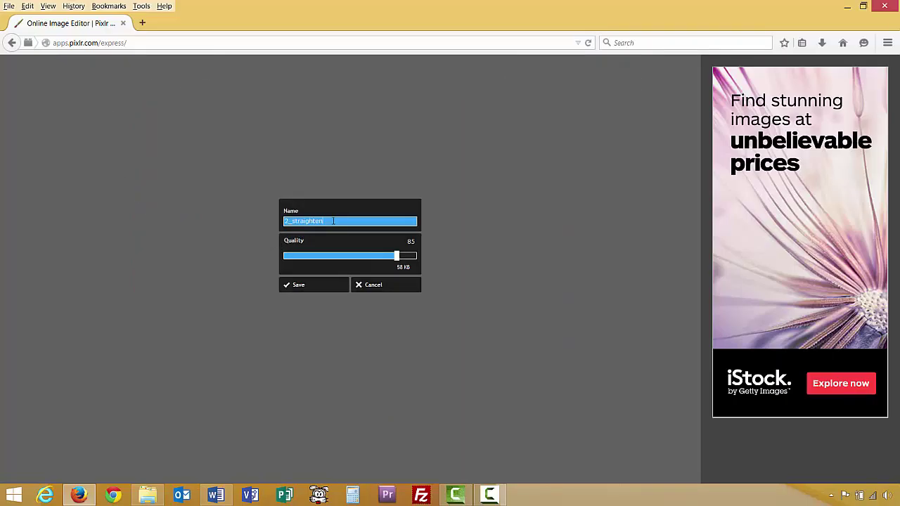
click(333, 220)
text(_edited)
click(321, 286)
click(313, 215)
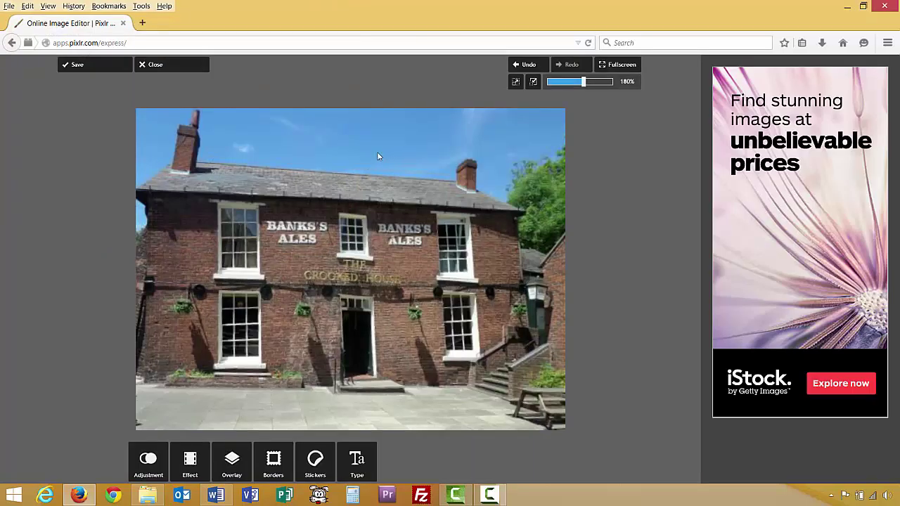
Close the straightened photo and open 3_red eye.jpg from the Pixlr folder.
click(166, 70)
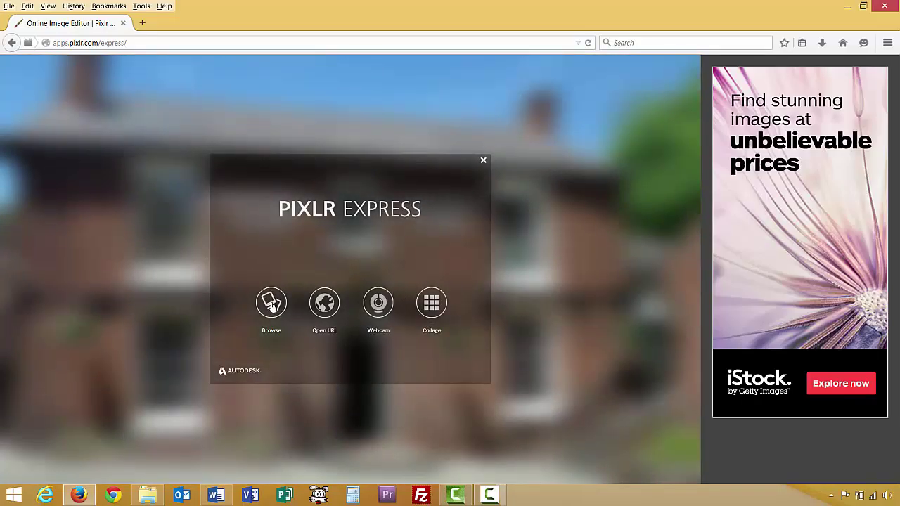
click(273, 309)
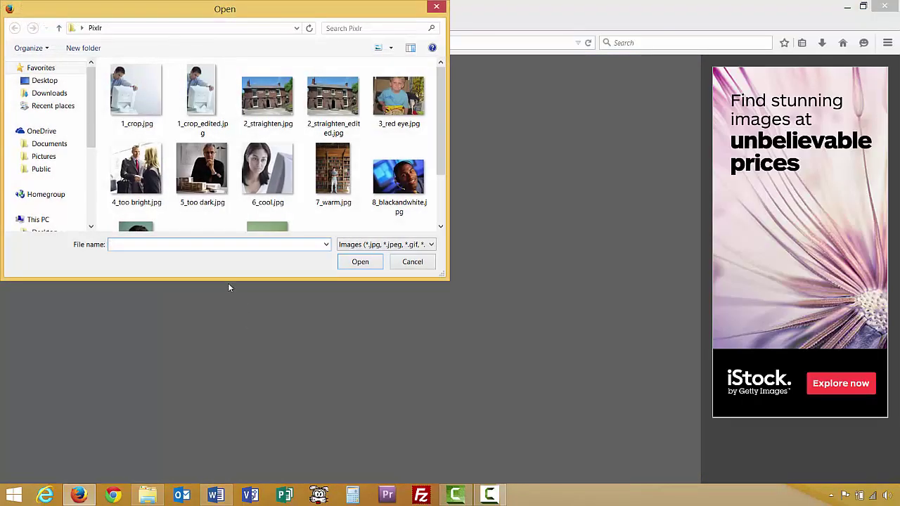
click(398, 102)
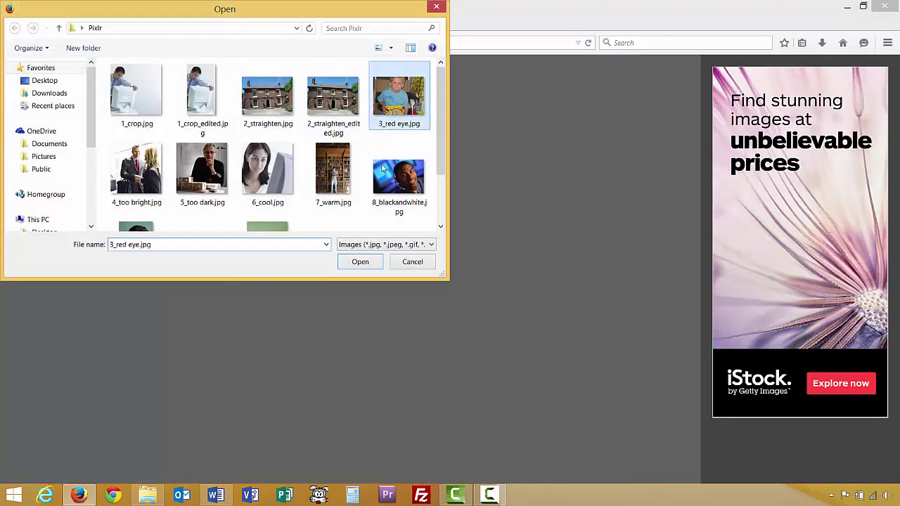
click(360, 263)
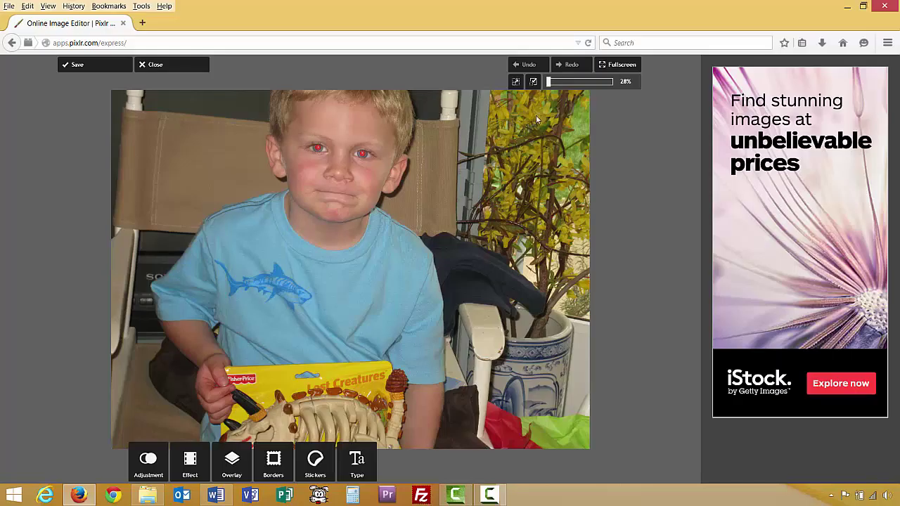
Remove the redness from both of the boy's pupils with the Red Eye tool.
drag(550, 83, 562, 82)
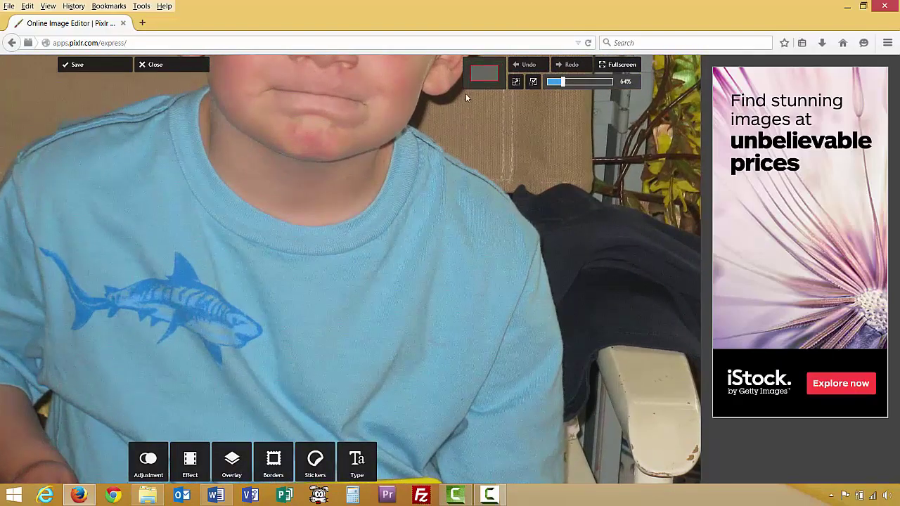
mouse_move(481, 83)
mouse_down()
mouse_move(490, 76)
mouse_move(481, 67)
mouse_up()
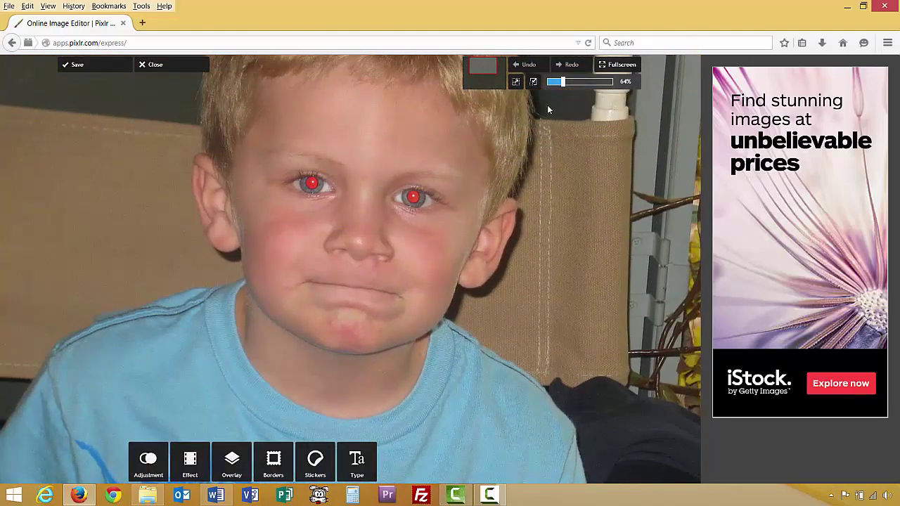
drag(559, 87, 580, 83)
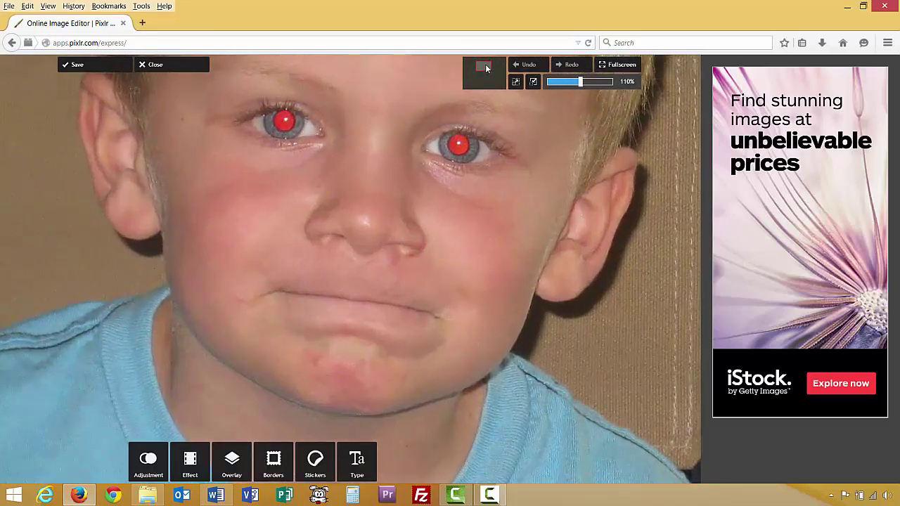
drag(488, 66, 488, 62)
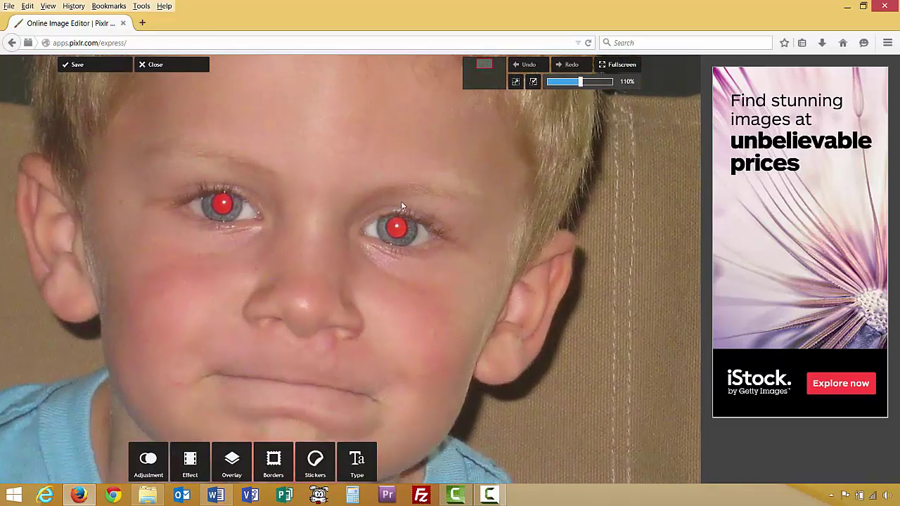
click(148, 461)
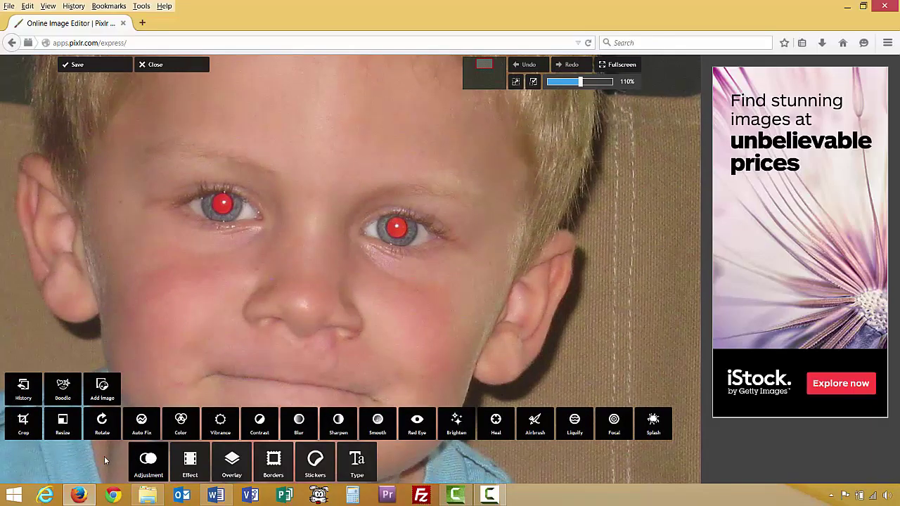
click(417, 421)
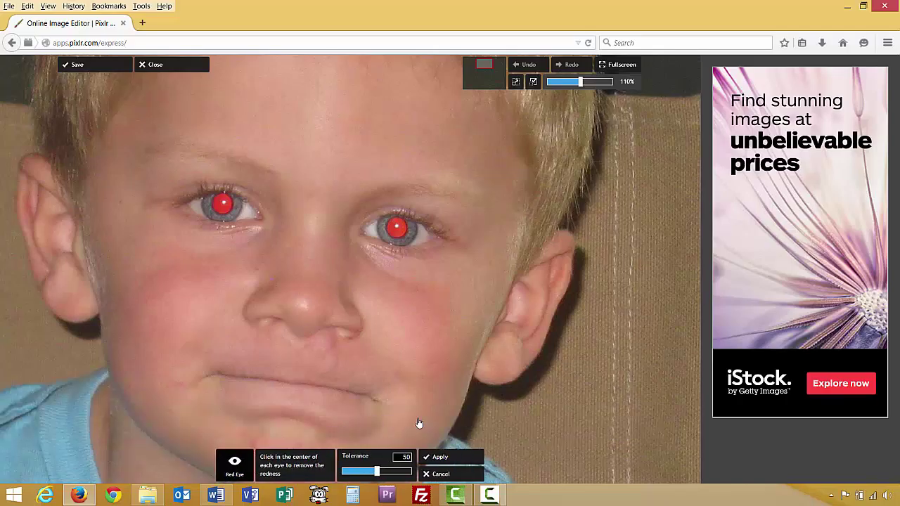
click(398, 231)
click(222, 205)
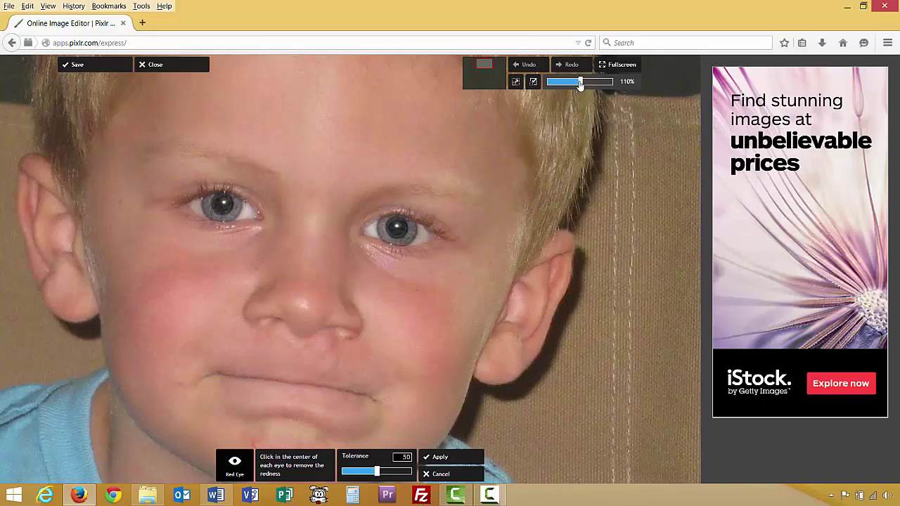
drag(580, 83, 549, 83)
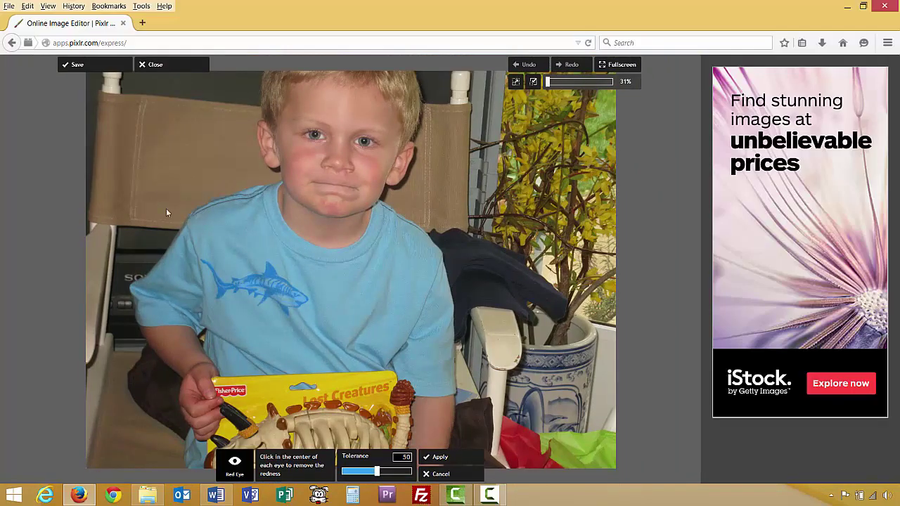
Save the red-eye-corrected photo as 3_red eye_edited.jpg in the Pixlr folder.
click(85, 65)
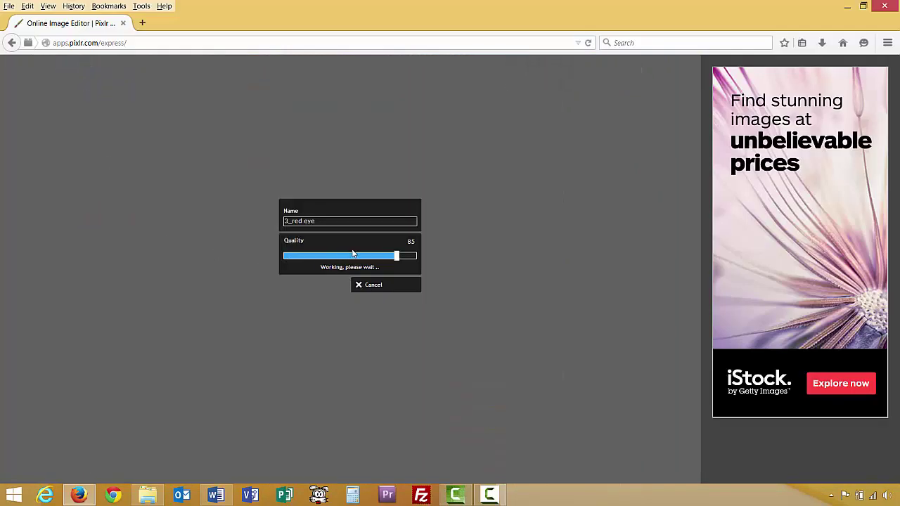
click(340, 222)
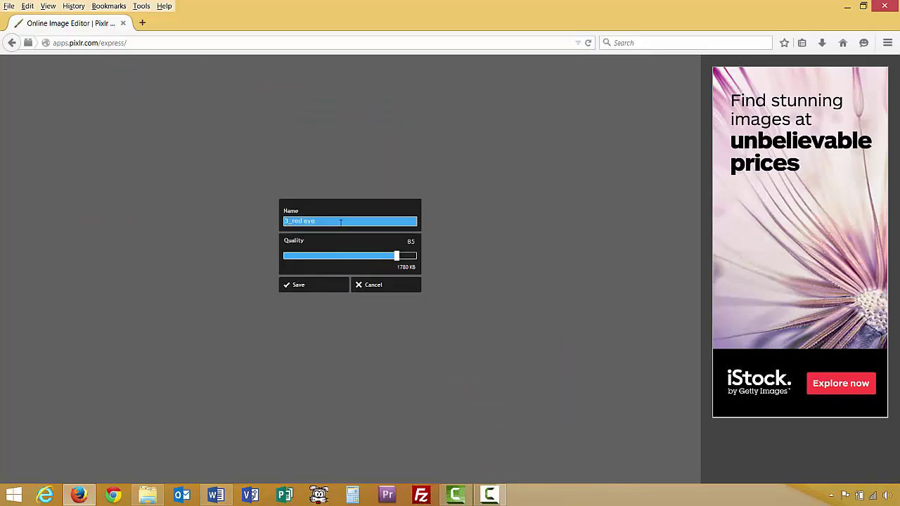
text(_edited)
click(321, 285)
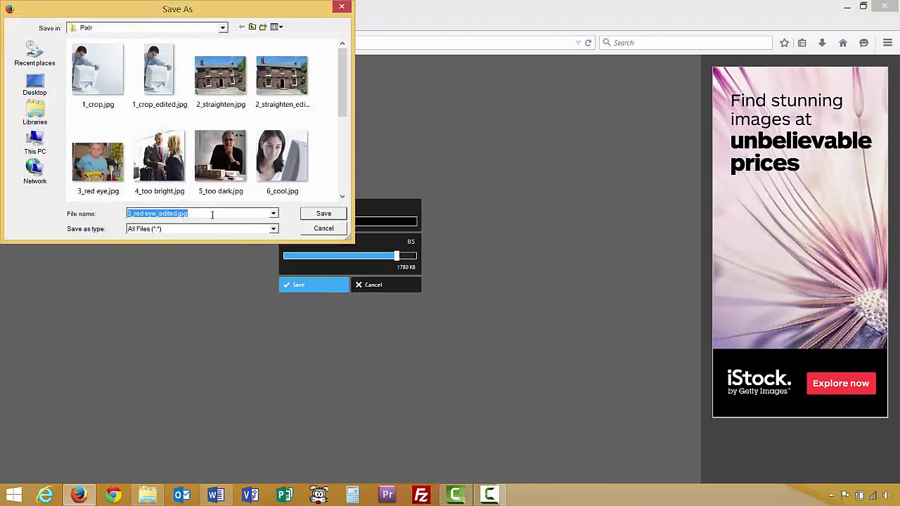
click(308, 214)
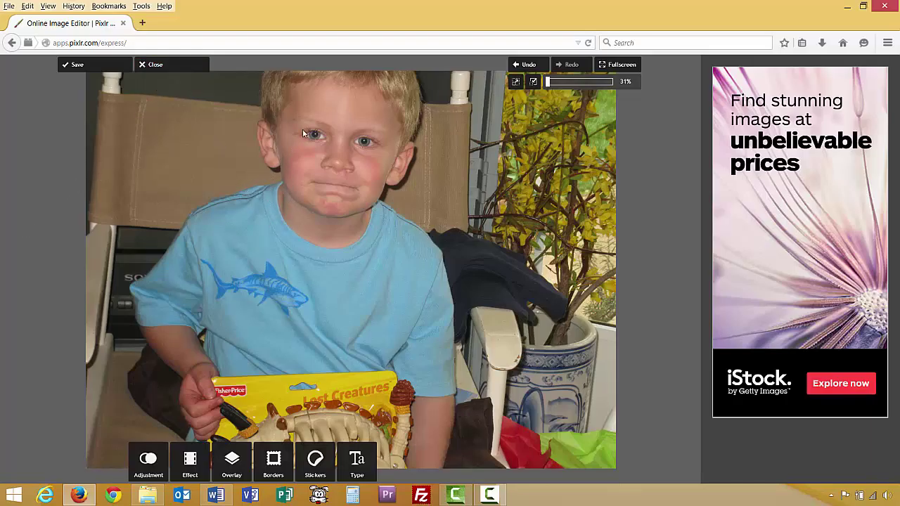
Close the photo of the boy and open 4_too bright.jpg from the Pixlr folder.
click(176, 68)
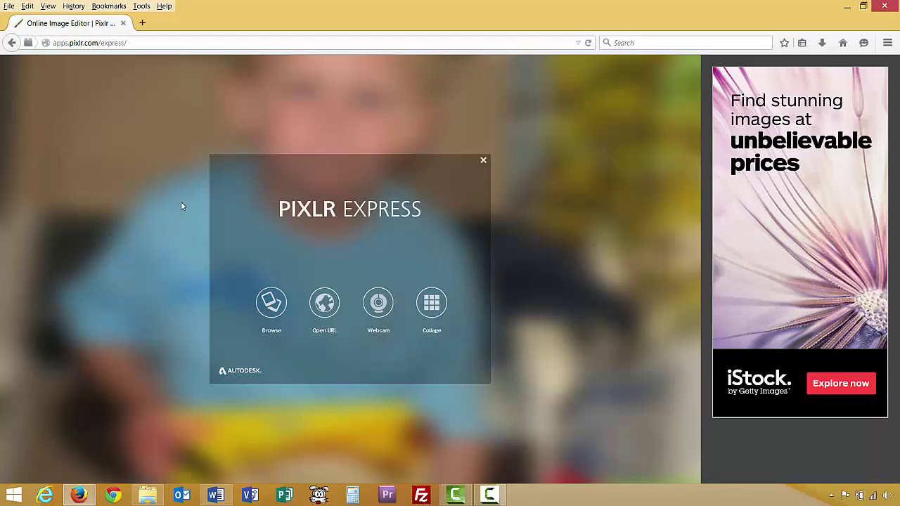
click(271, 304)
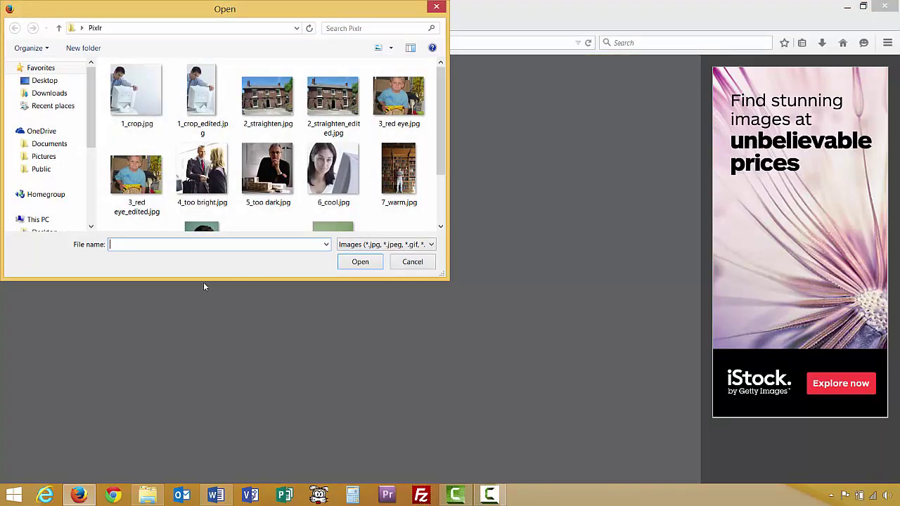
click(203, 168)
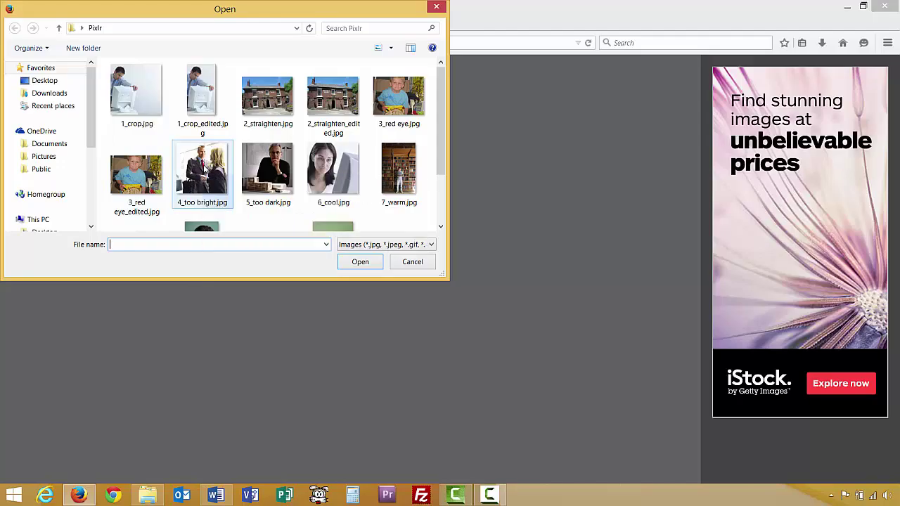
click(358, 263)
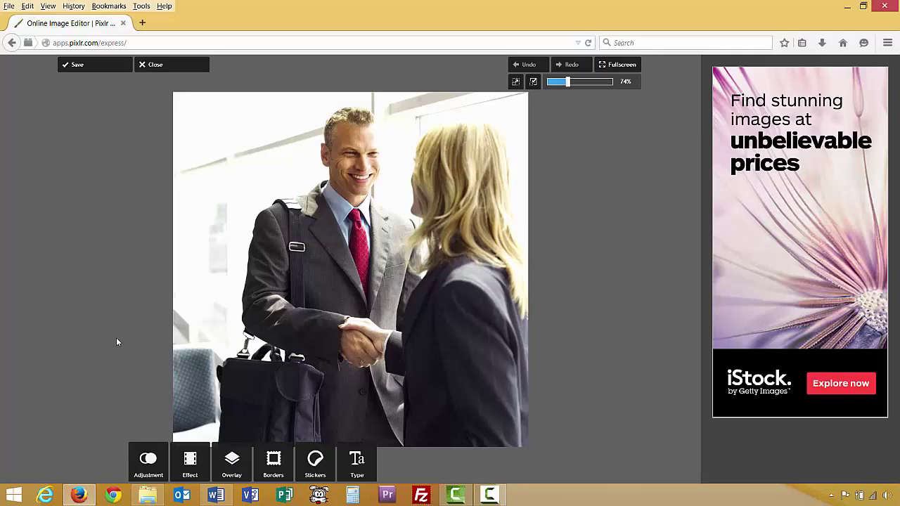
Try out the Contrast adjustment on the handshake photo, ending at brightness -1 and contrast -6, and discard the changes.
click(138, 474)
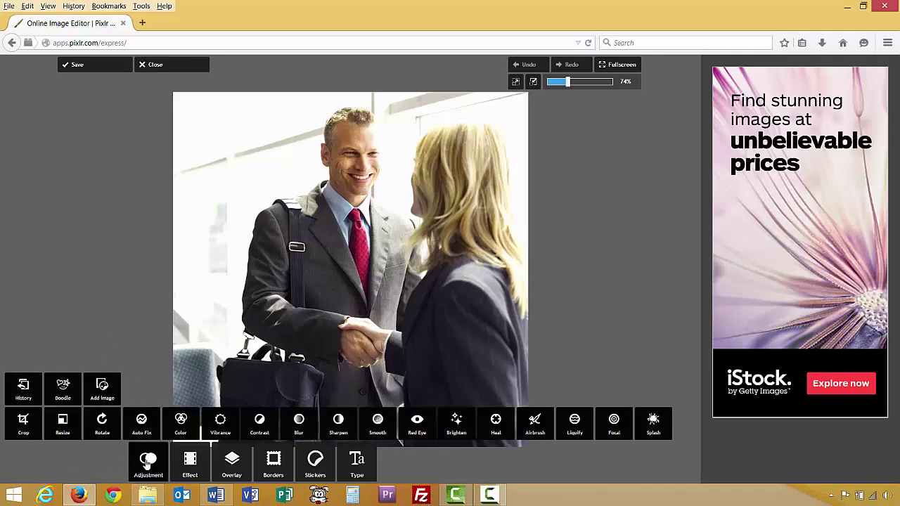
click(260, 429)
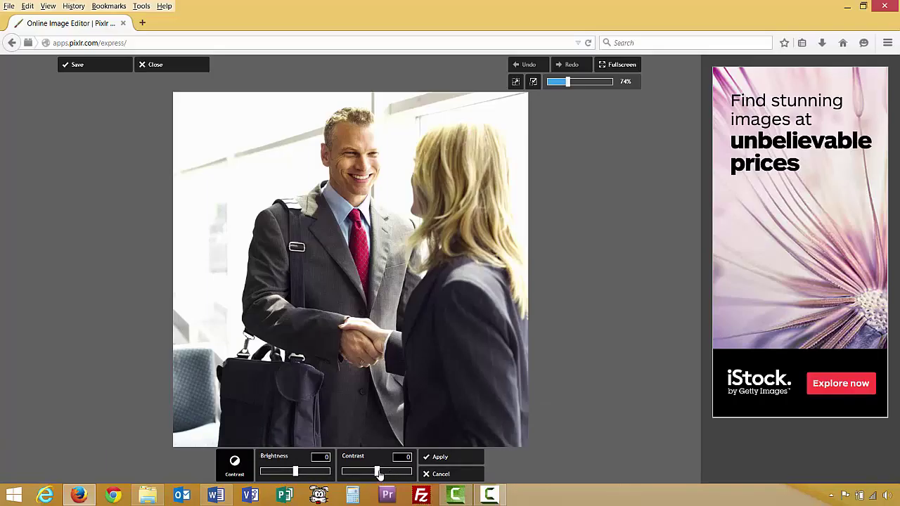
drag(378, 473, 414, 476)
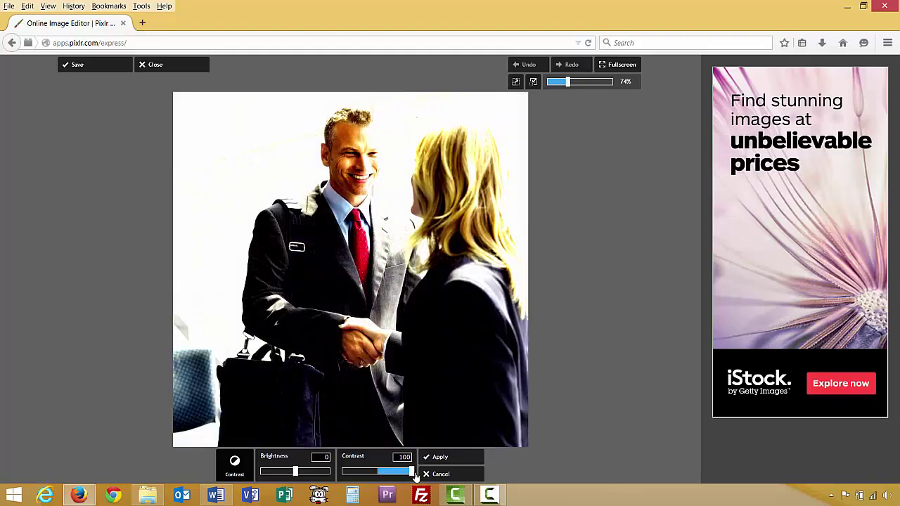
drag(412, 476, 377, 476)
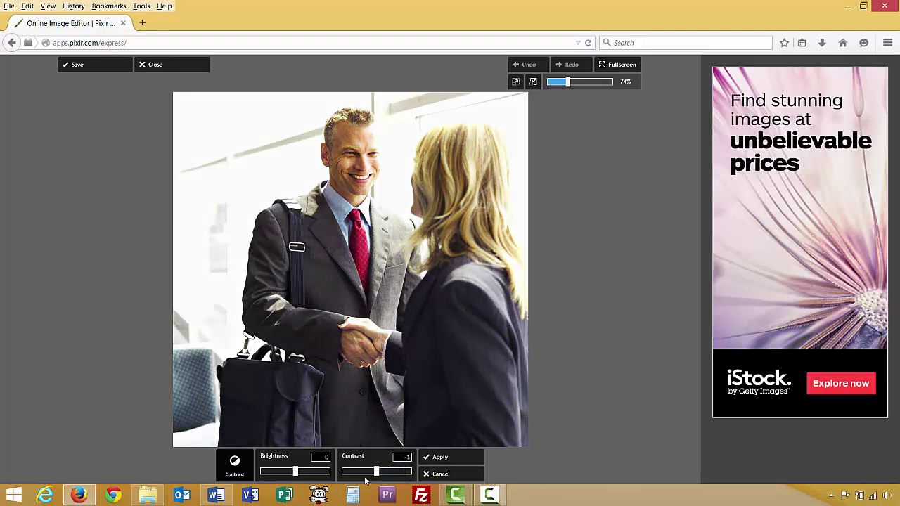
drag(300, 477, 290, 476)
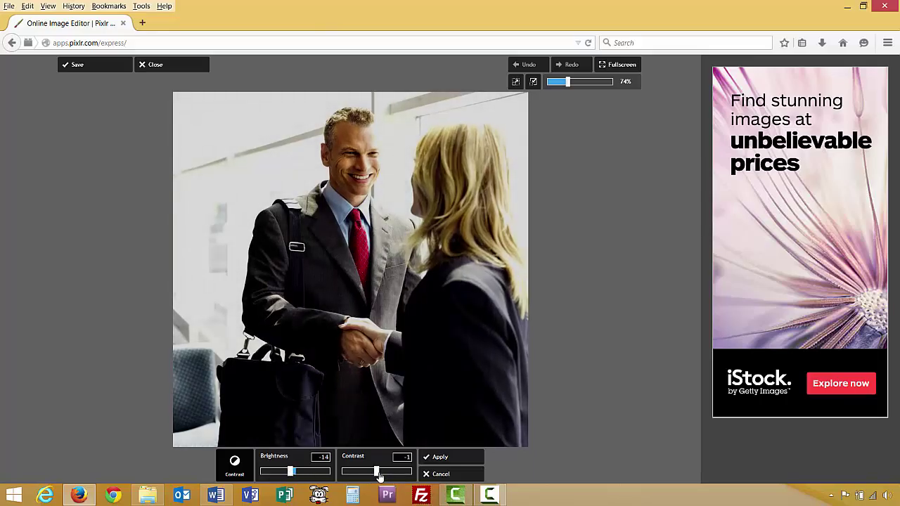
mouse_move(377, 476)
mouse_down()
mouse_move(369, 478)
mouse_move(377, 477)
mouse_up()
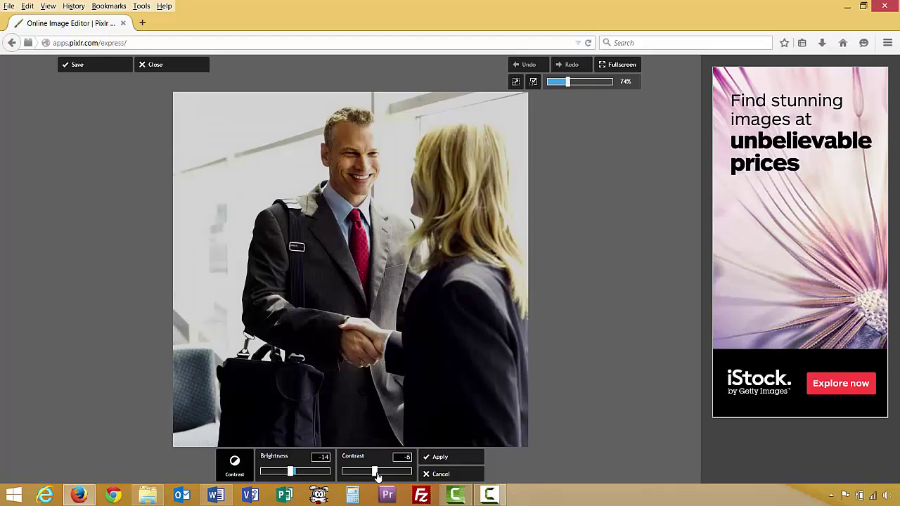
drag(291, 477, 299, 476)
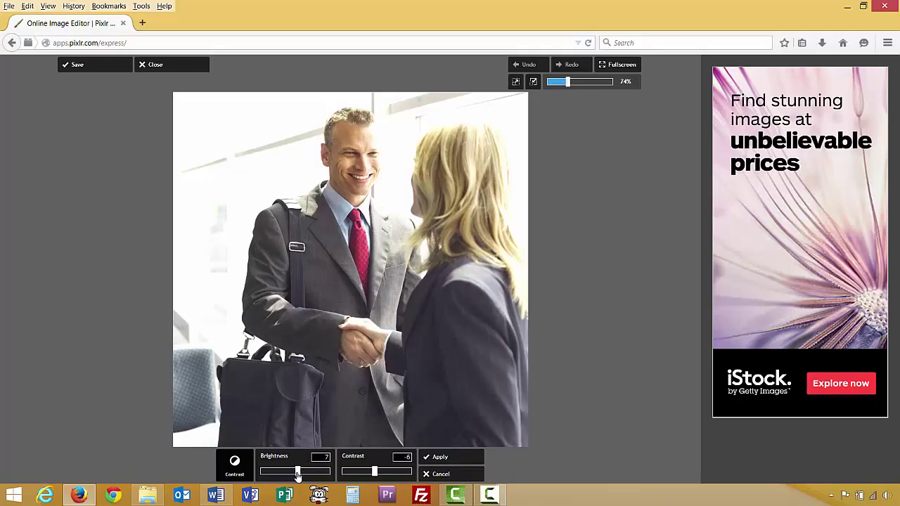
drag(298, 476, 295, 476)
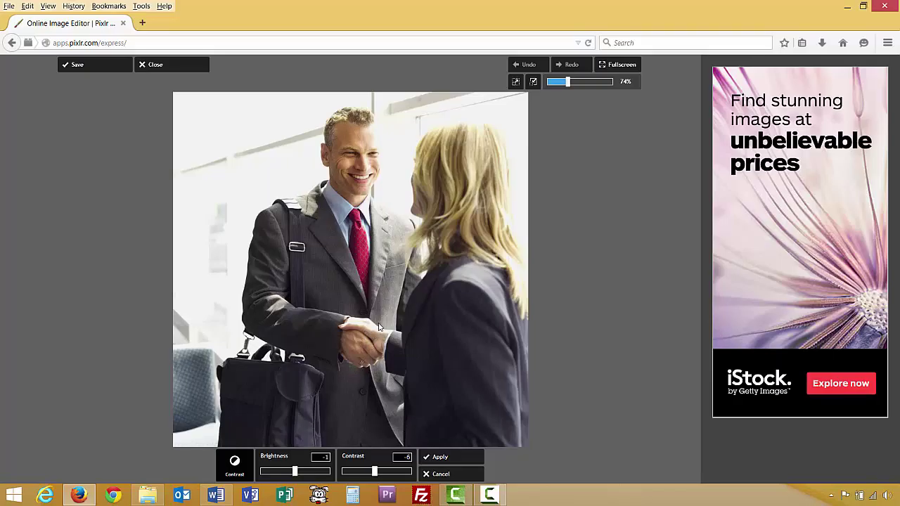
click(441, 475)
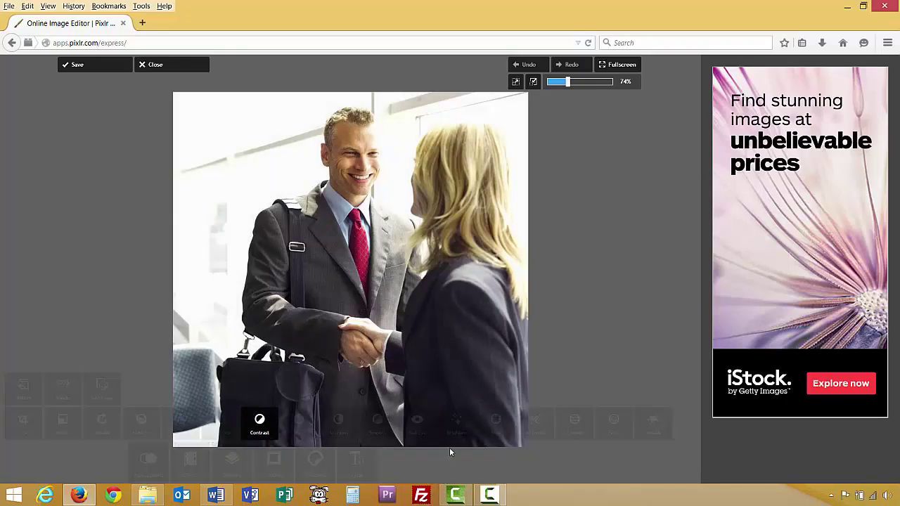
Close the handshake photo and open 5_too dark.jpg from the Pixlr folder.
click(160, 67)
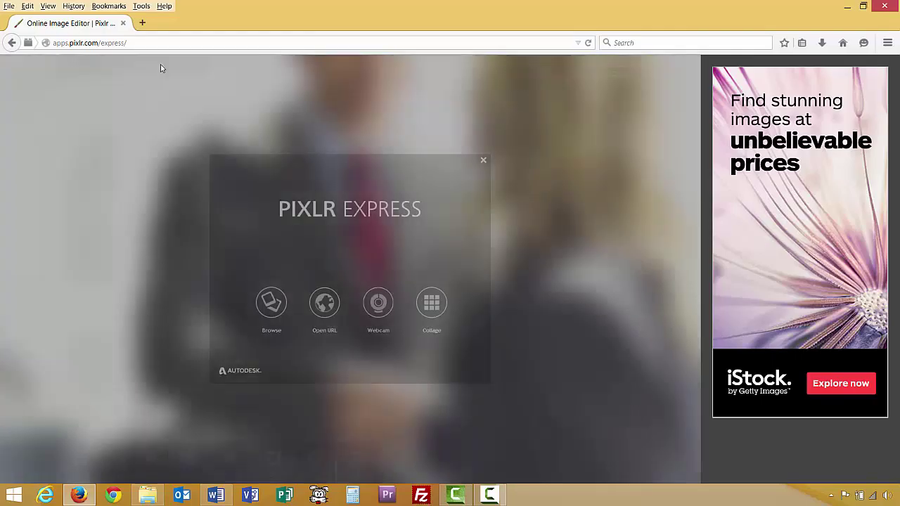
click(272, 303)
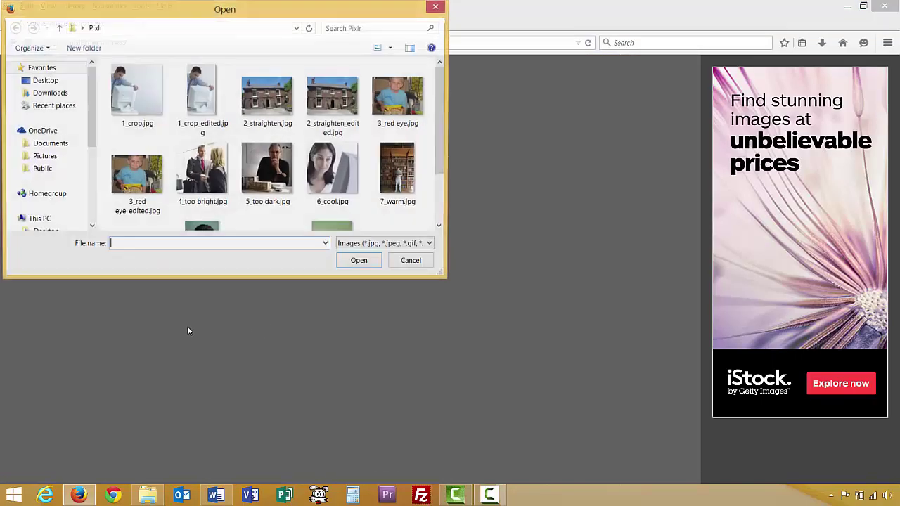
click(271, 177)
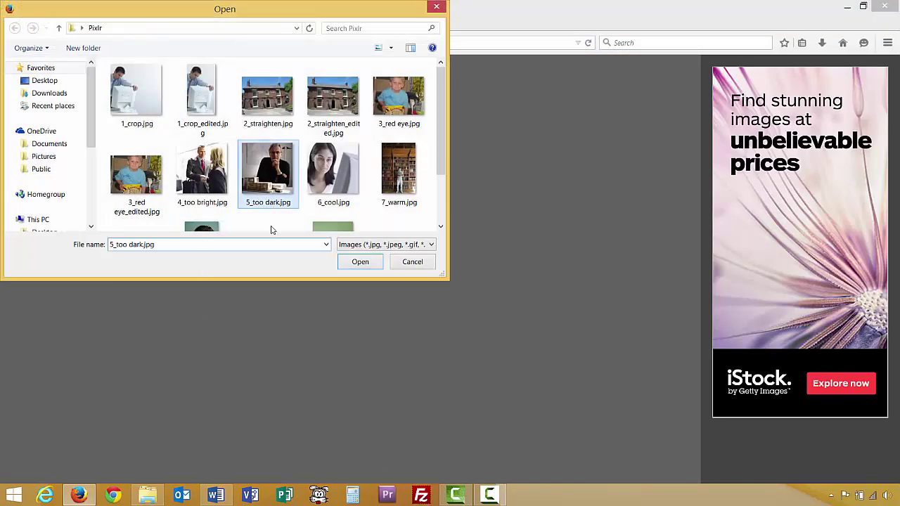
click(349, 262)
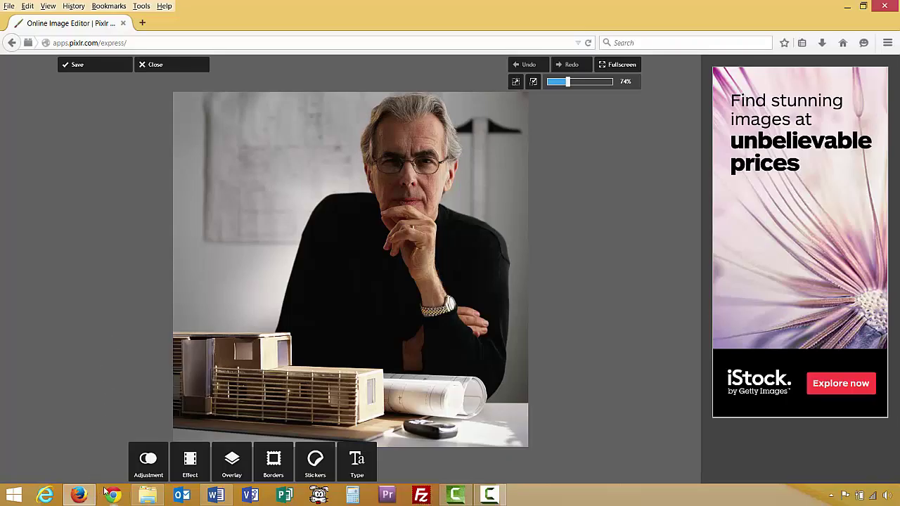
Brighten the dark photo with the Contrast adjustment, applying brightness 21 and contrast 38.
click(149, 466)
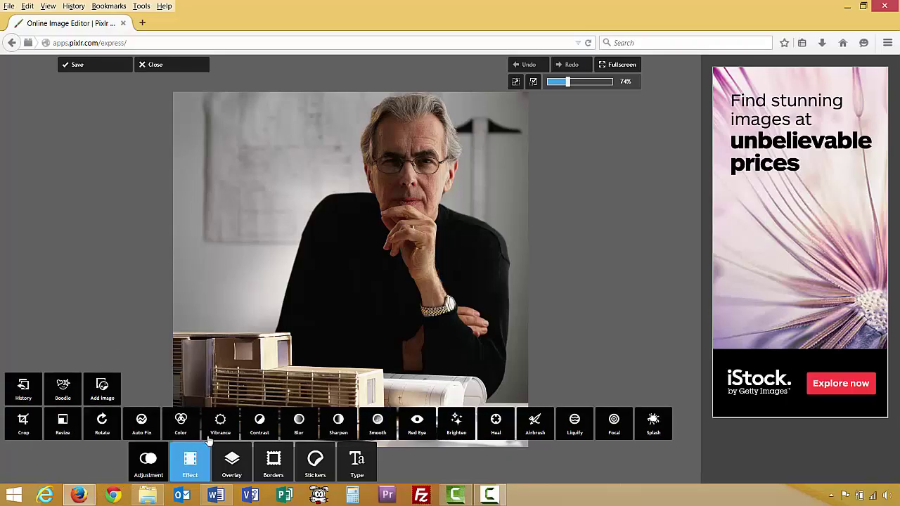
click(258, 421)
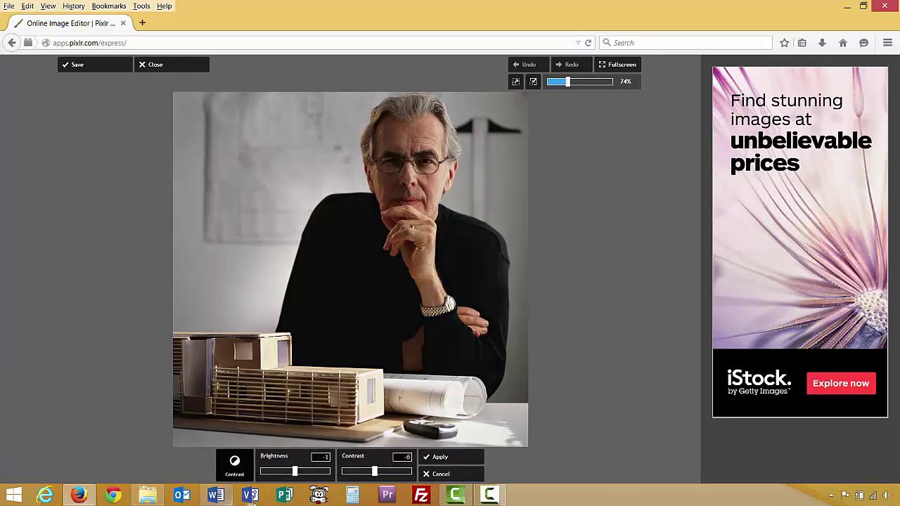
drag(295, 474, 302, 473)
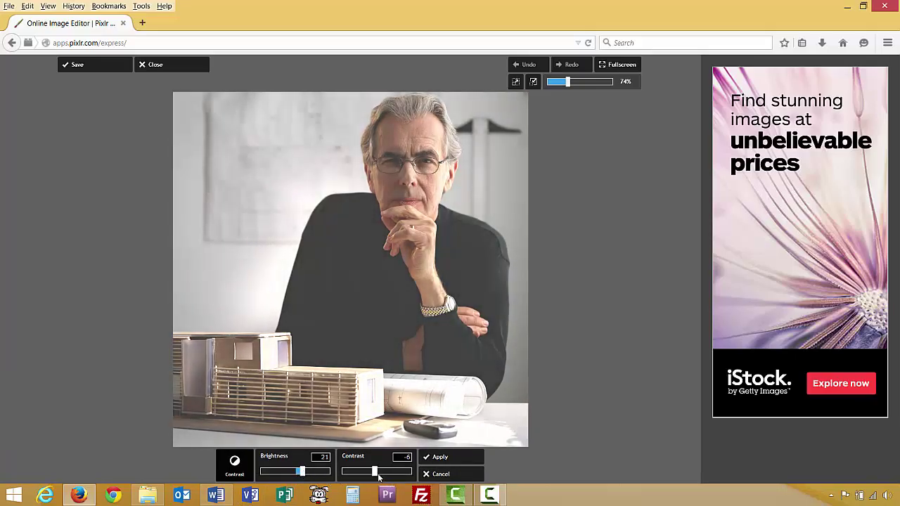
drag(377, 476, 391, 476)
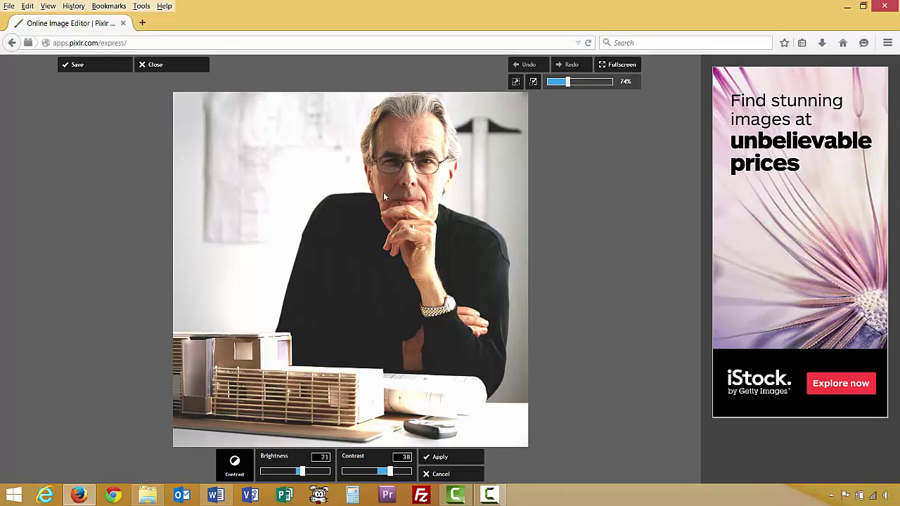
click(441, 475)
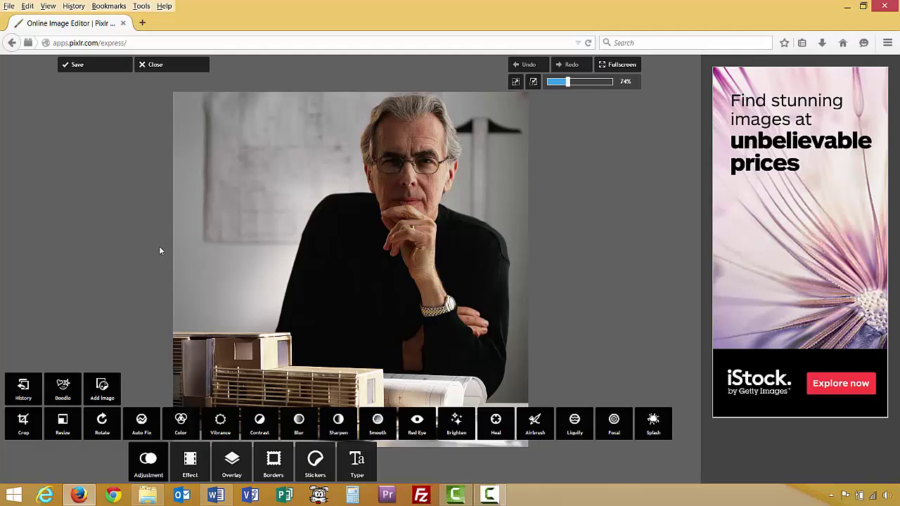
click(261, 424)
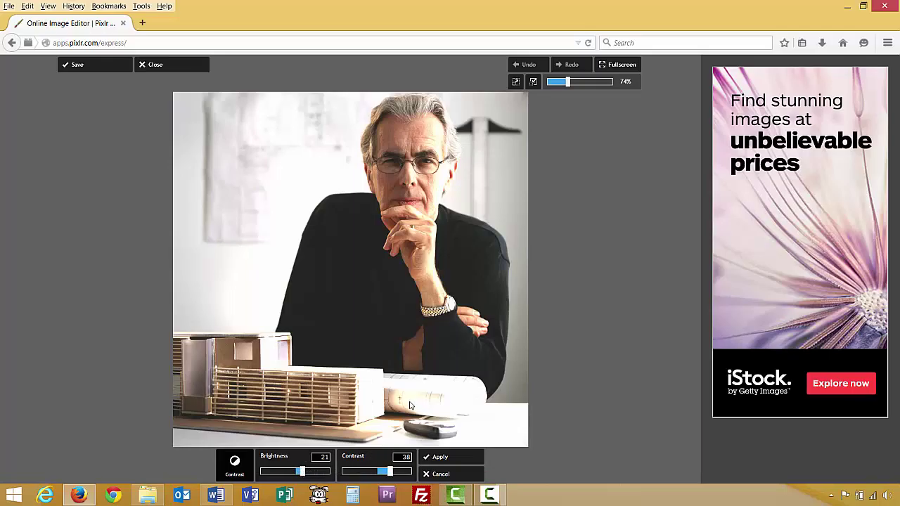
click(453, 460)
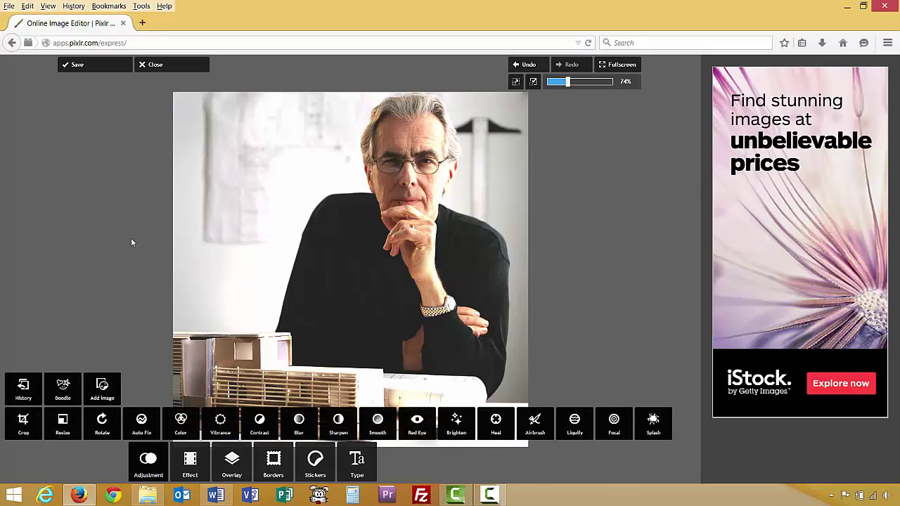
Save the brightened photo as 5_too dark_edited.jpg in the Pixlr folder.
click(94, 67)
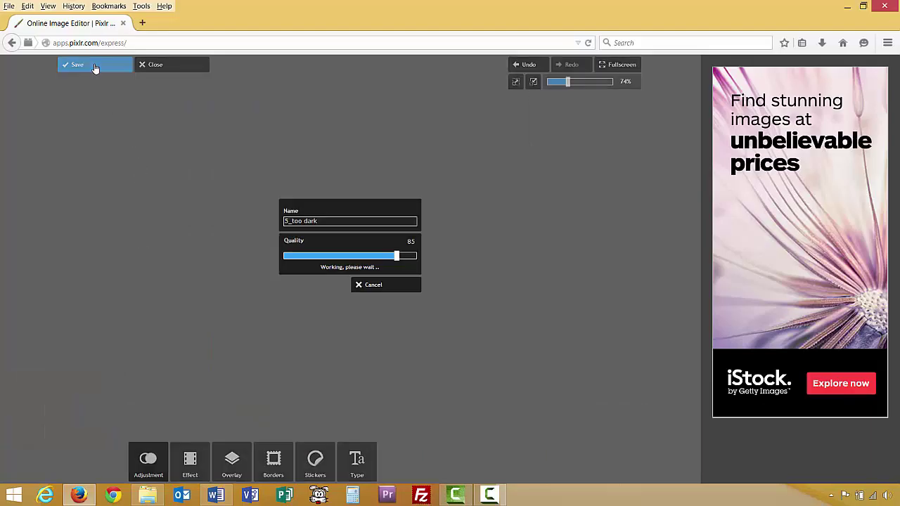
click(329, 222)
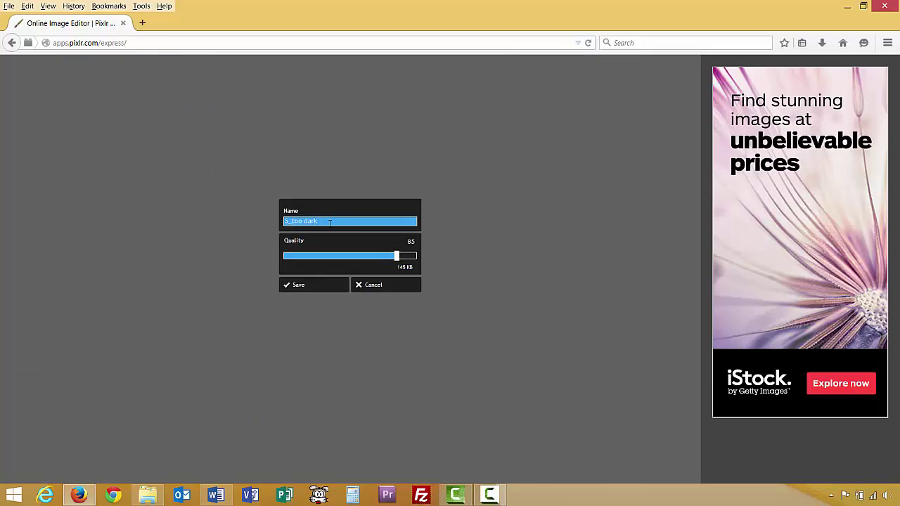
text(_edited)
click(296, 285)
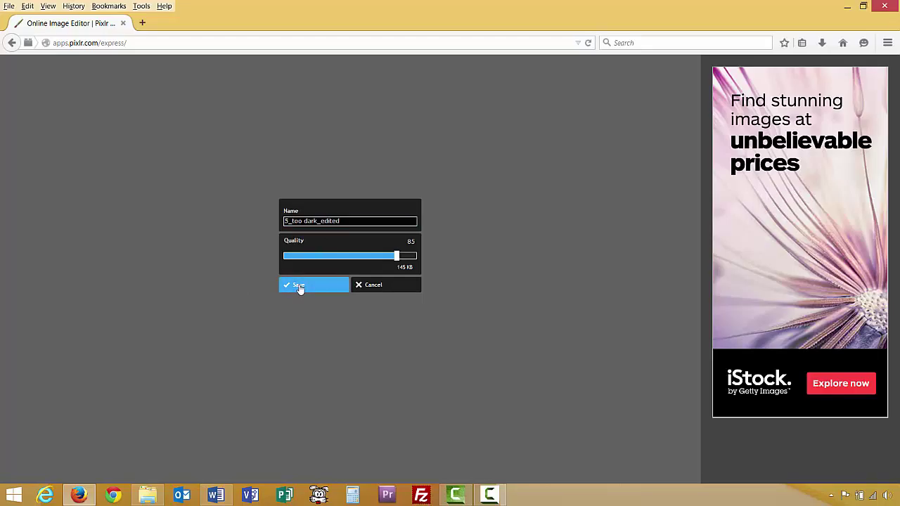
click(313, 215)
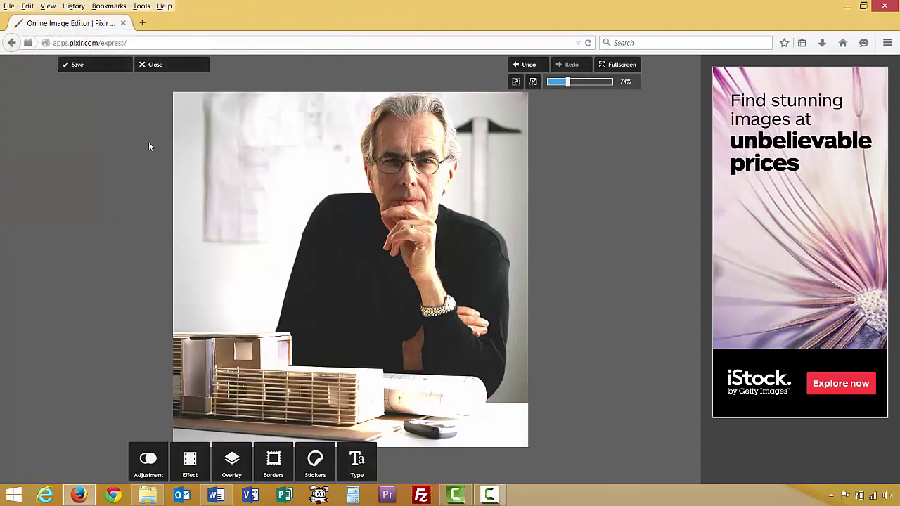
Close the brightened photo and open 6_cool.jpg from the Pixlr folder.
click(163, 67)
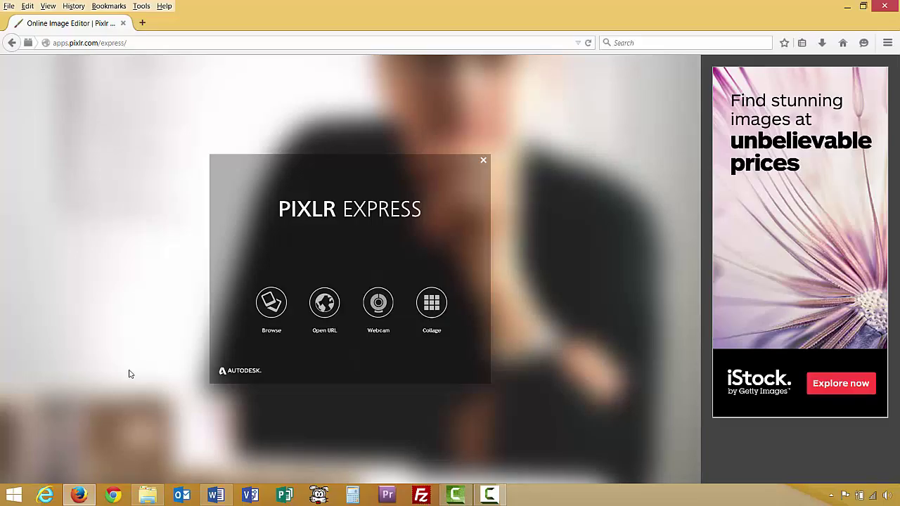
click(269, 304)
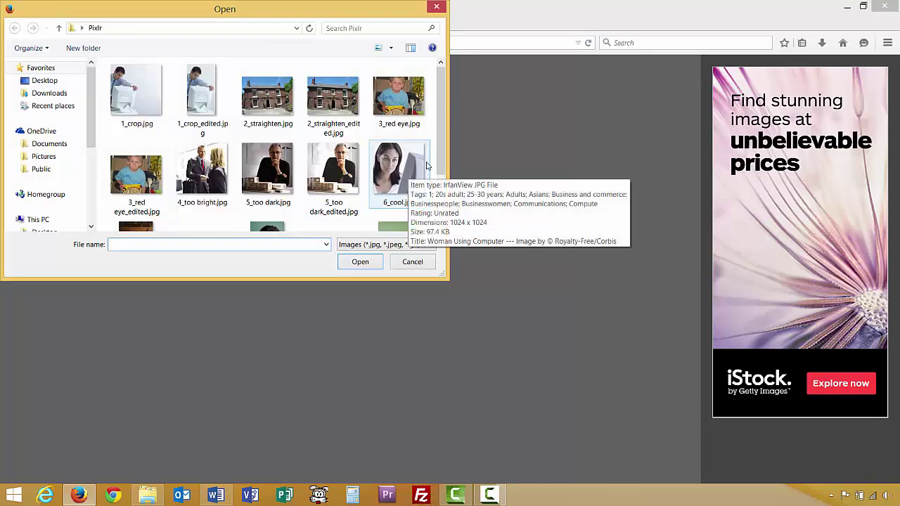
click(405, 162)
click(362, 266)
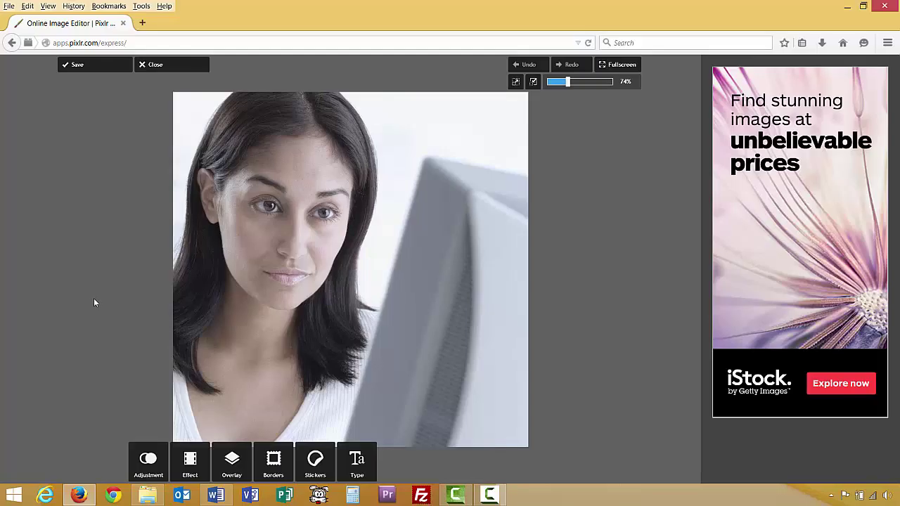
Warm the cool photo with the Color adjustment, applying hue -11, saturation 52 and lightness 2.
click(151, 469)
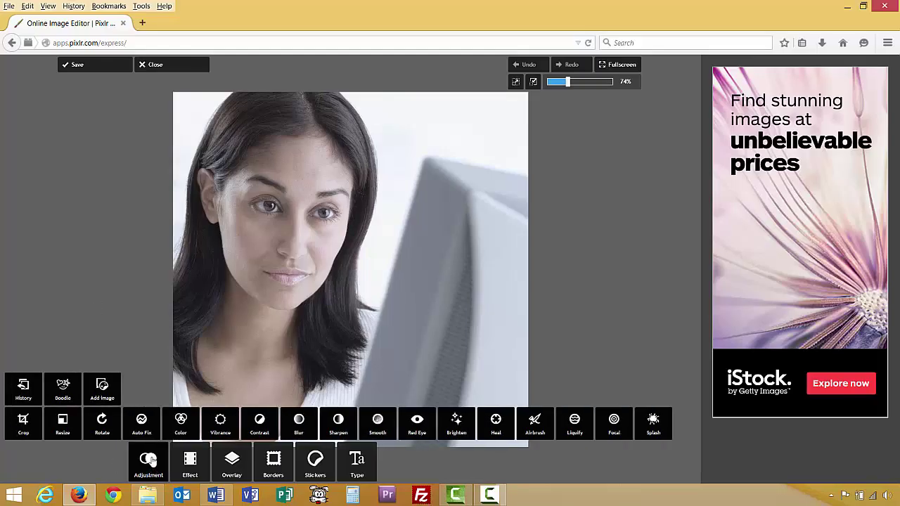
click(176, 429)
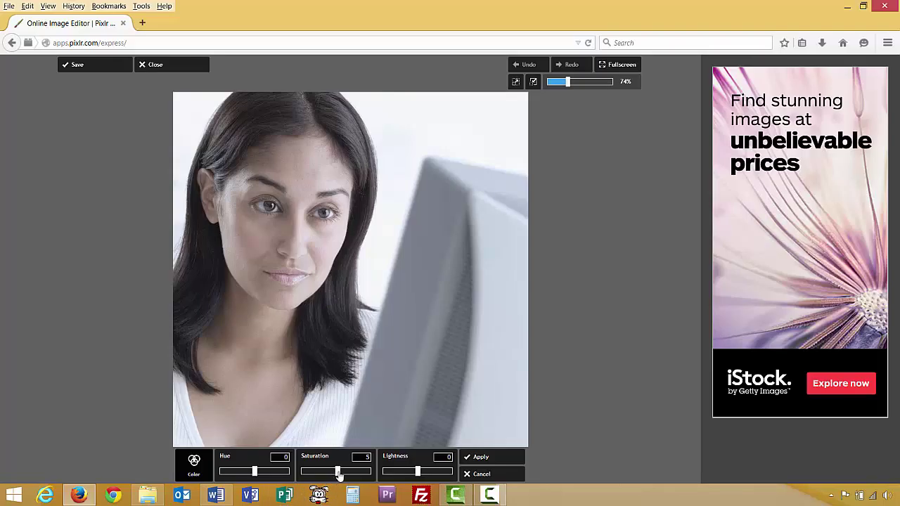
drag(336, 472, 346, 473)
mouse_move(255, 472)
mouse_down()
mouse_move(286, 473)
mouse_move(221, 473)
mouse_move(257, 474)
mouse_up()
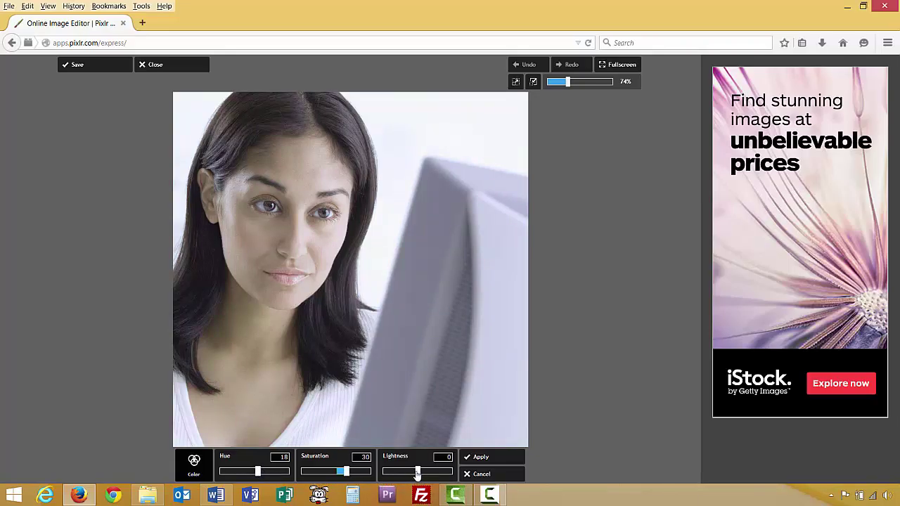
drag(417, 473, 417, 475)
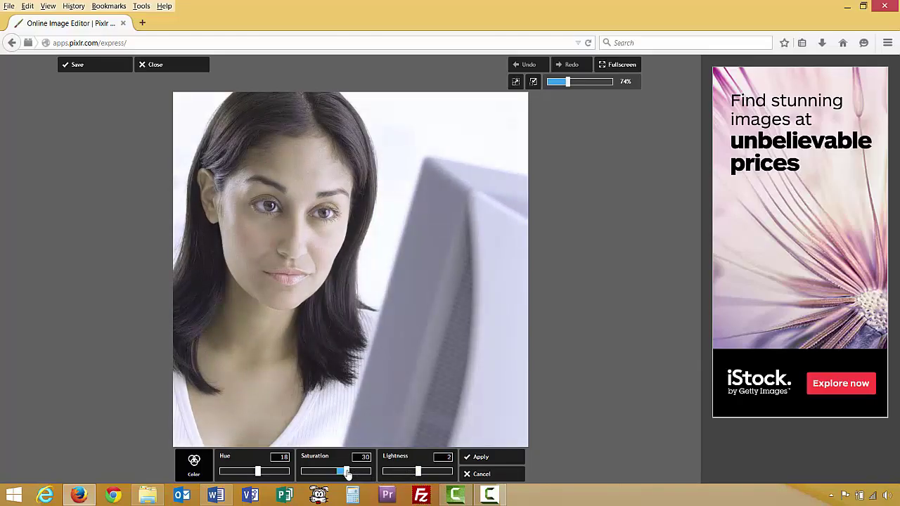
drag(346, 472, 355, 470)
drag(257, 471, 253, 475)
click(490, 476)
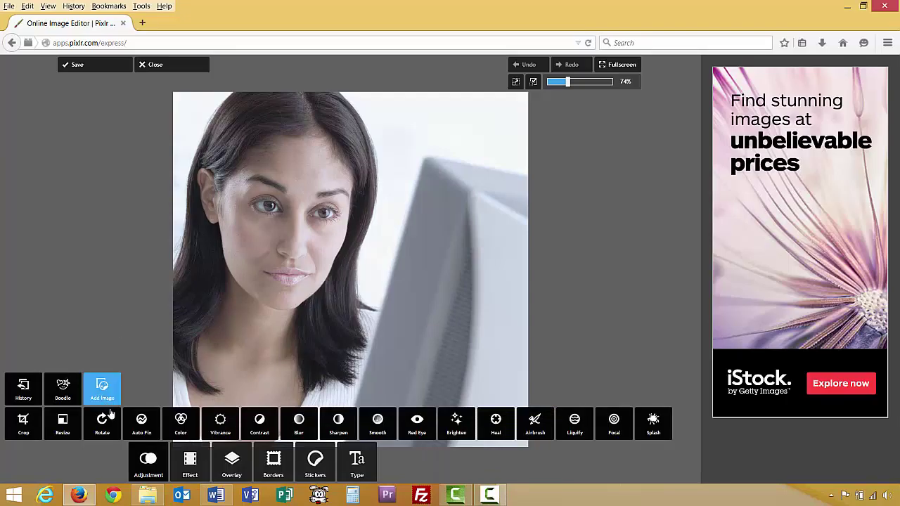
click(180, 425)
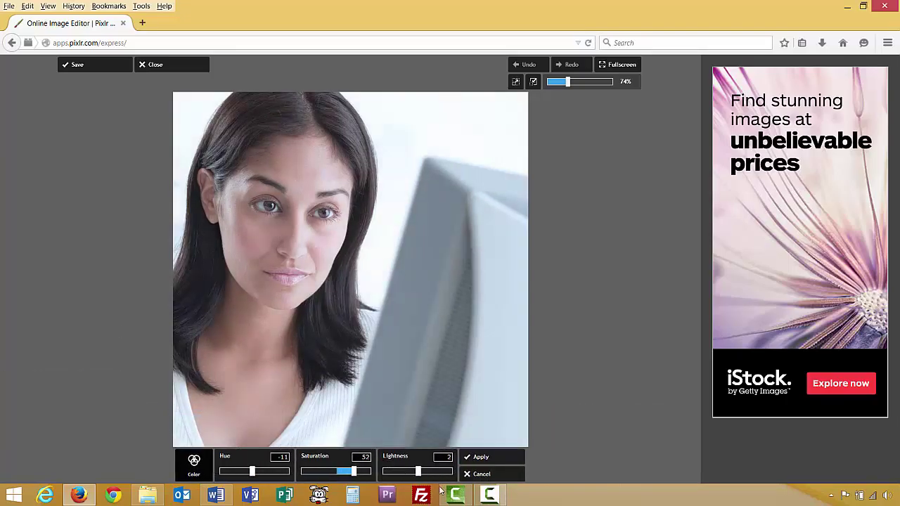
click(480, 457)
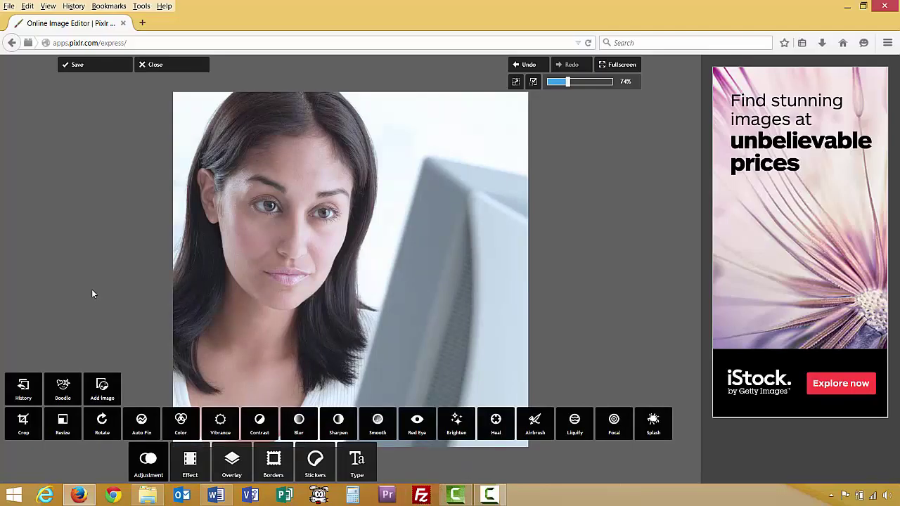
Save the color-corrected photo as 6_cool_edited.jpg in the Pixlr folder.
click(79, 67)
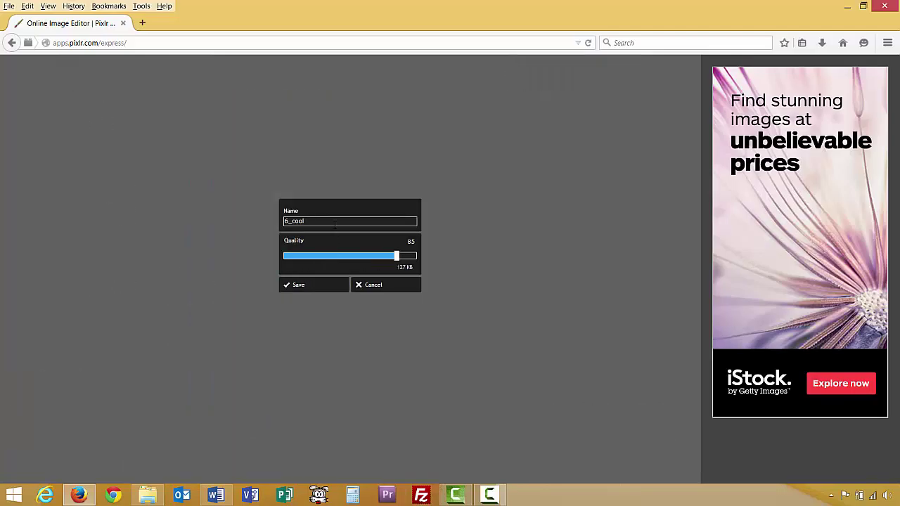
click(337, 221)
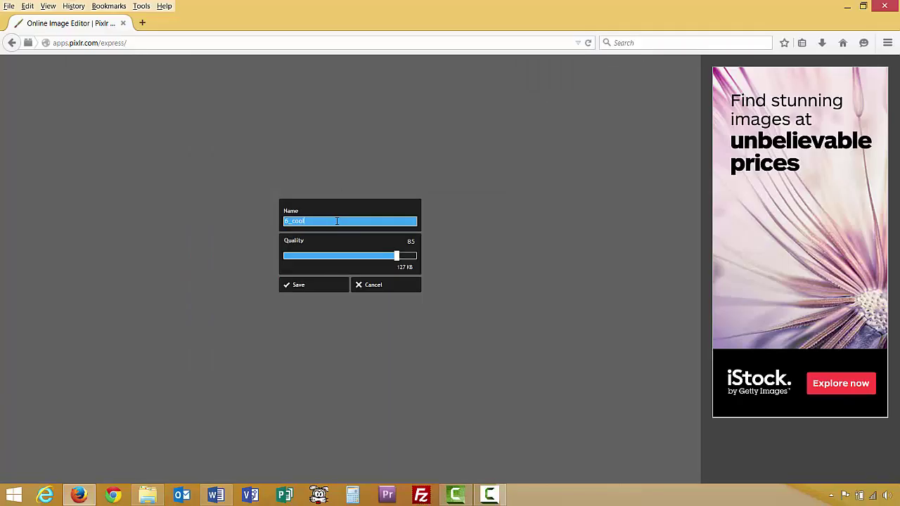
text(_edited)
click(317, 288)
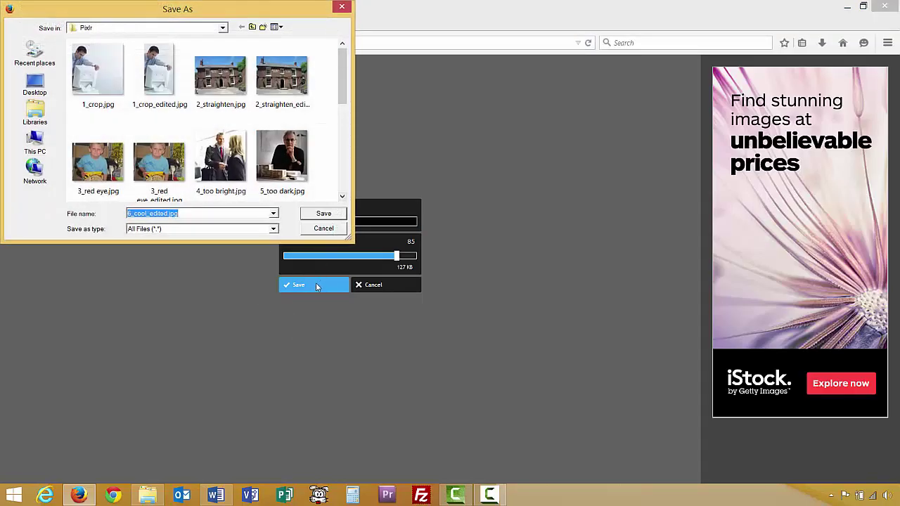
click(323, 215)
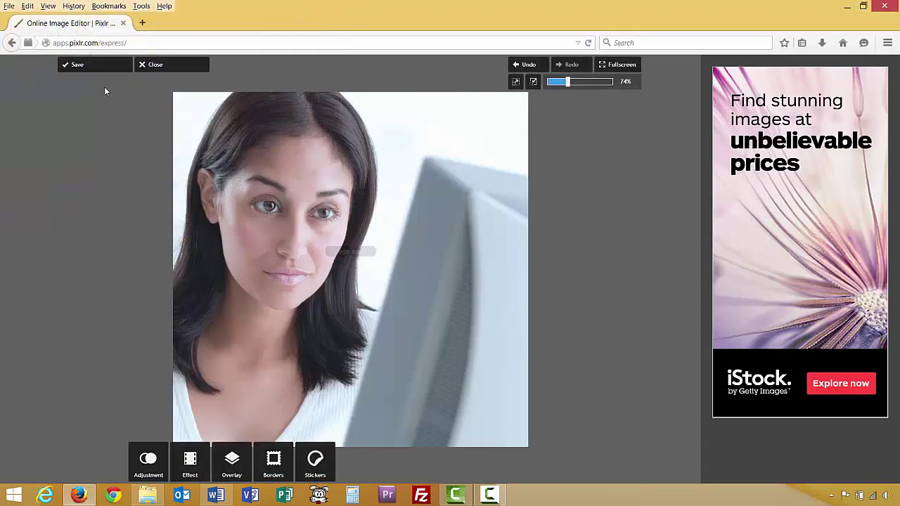
Close the color-corrected photo and open 7_warm.jpg from the Pixlr folder.
click(152, 67)
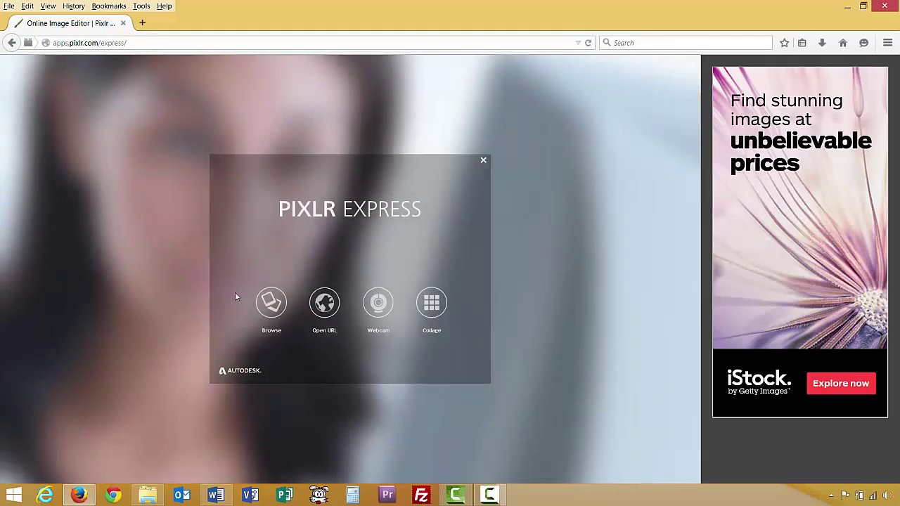
click(269, 303)
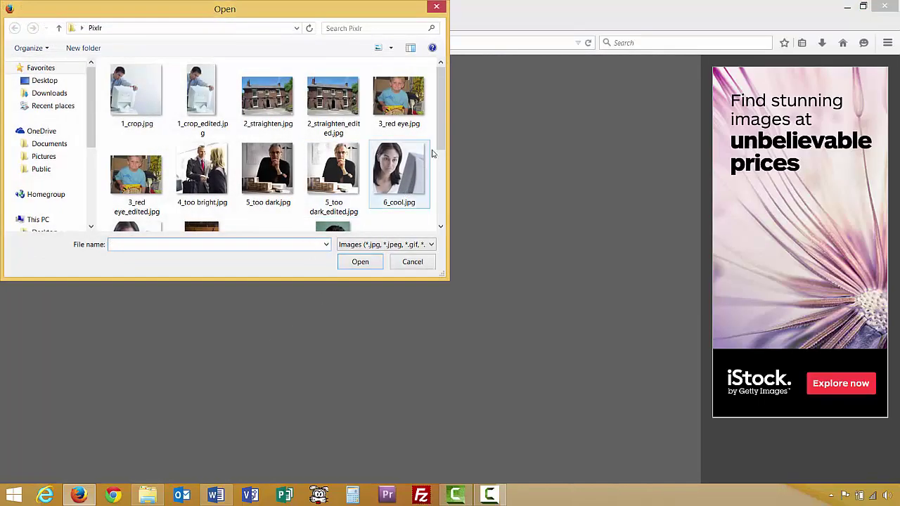
drag(440, 134, 439, 176)
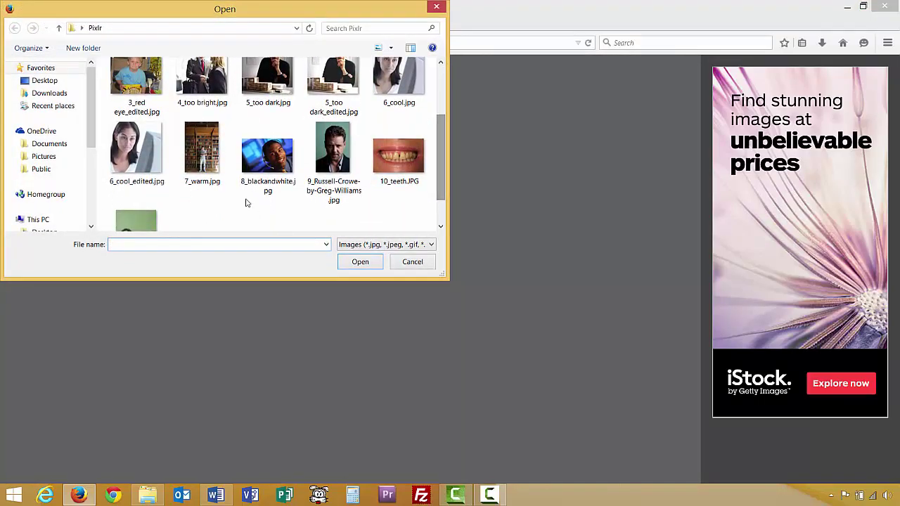
click(208, 159)
click(357, 263)
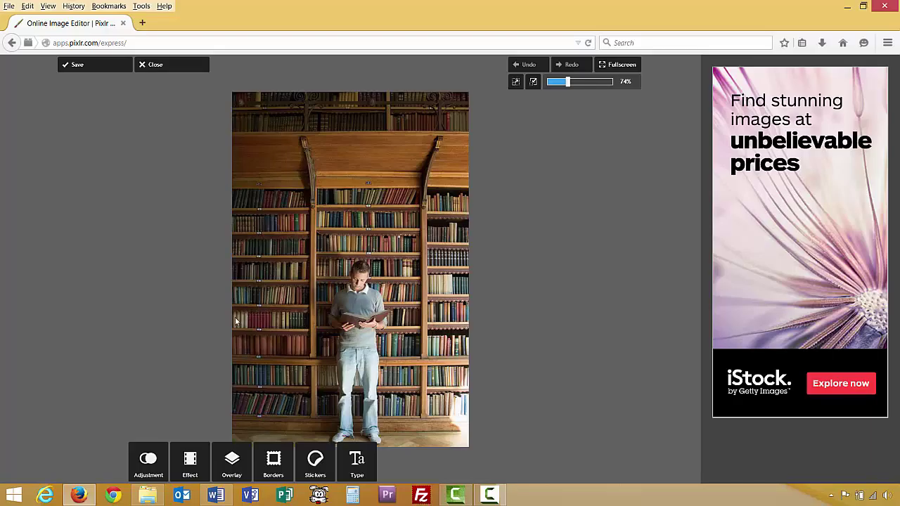
Try the Color adjustment on the library photo with hue -110, saturation 17 and lightness -3.
click(159, 460)
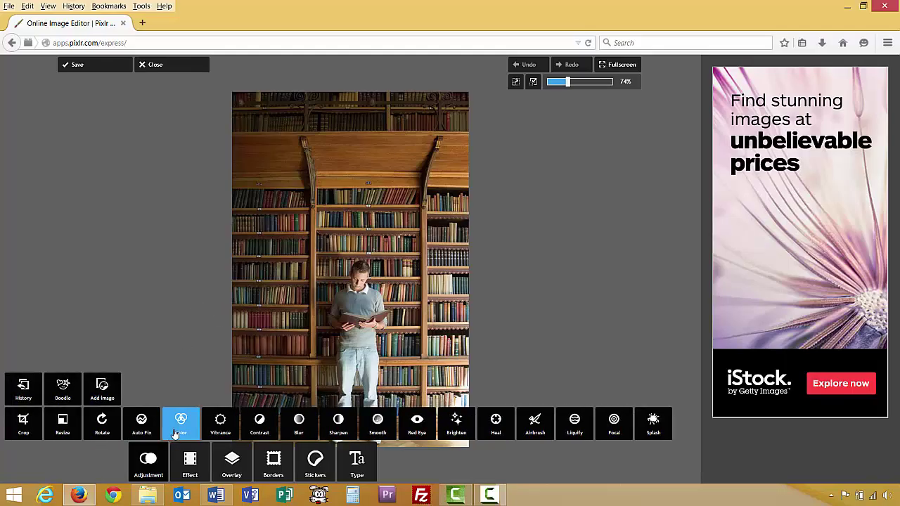
click(175, 429)
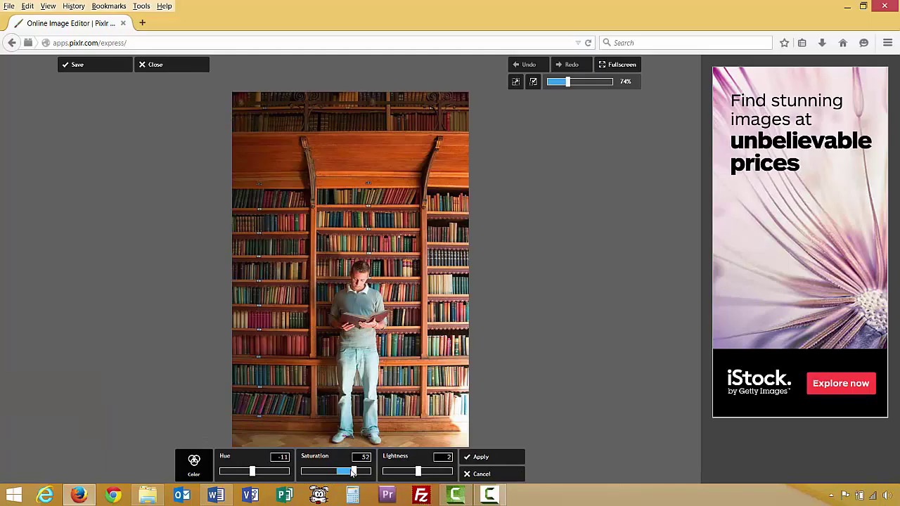
drag(352, 472, 320, 475)
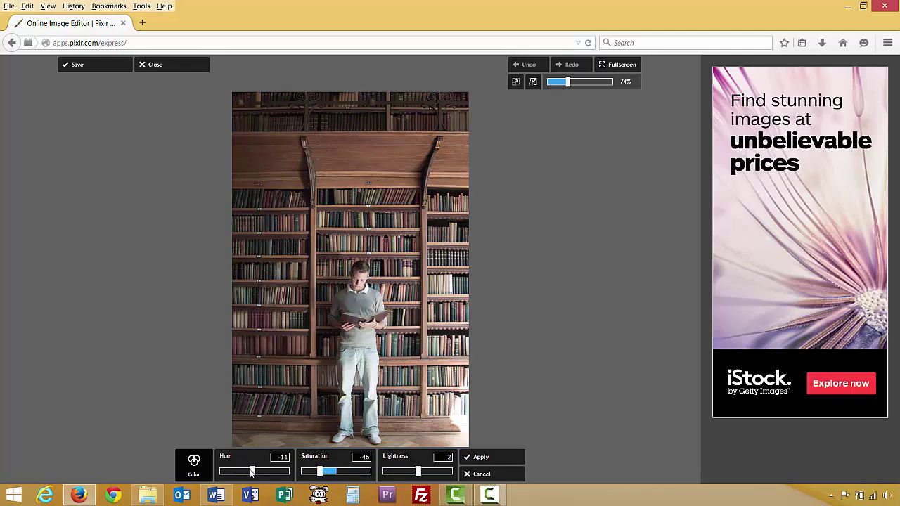
drag(252, 473, 233, 476)
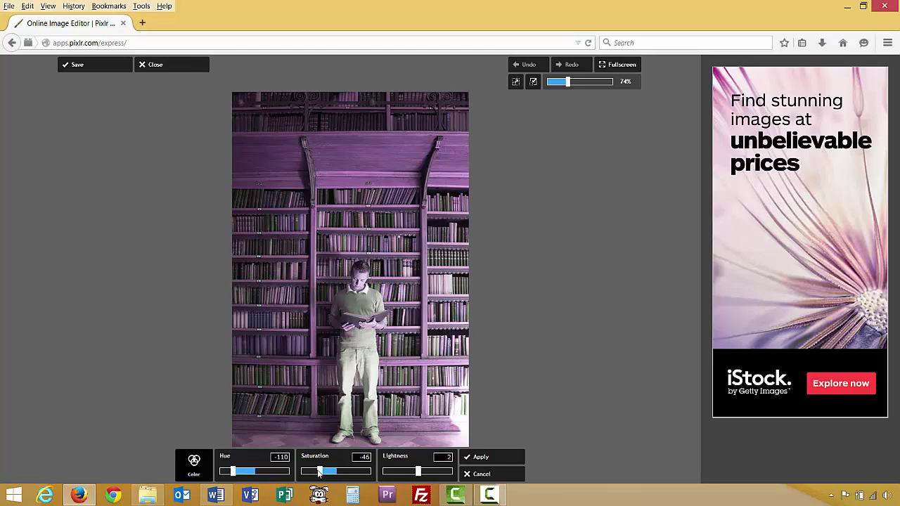
drag(319, 475, 336, 480)
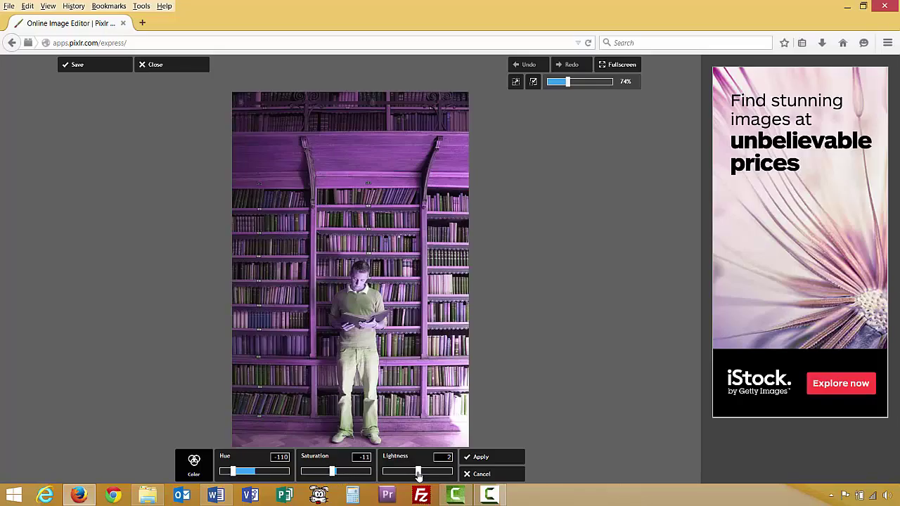
mouse_move(417, 473)
mouse_down()
mouse_move(405, 474)
mouse_move(416, 475)
mouse_up()
drag(333, 476, 342, 475)
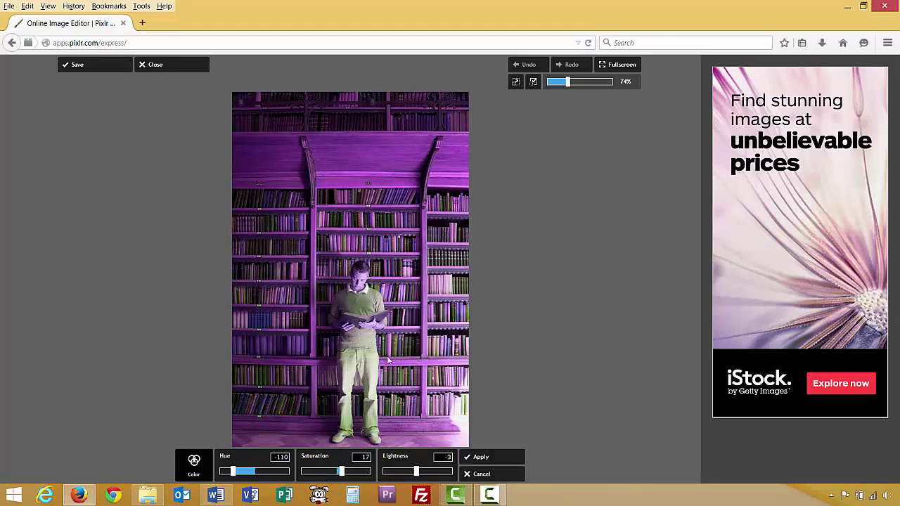
click(480, 474)
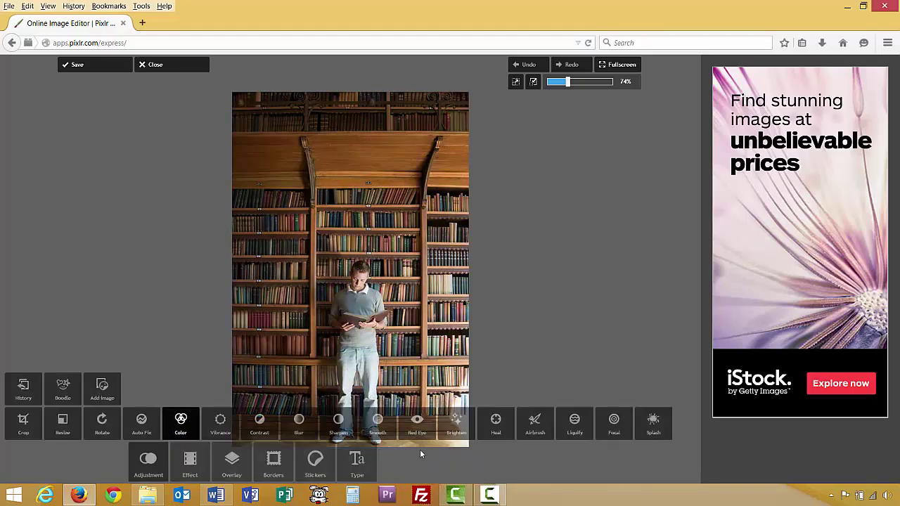
click(181, 426)
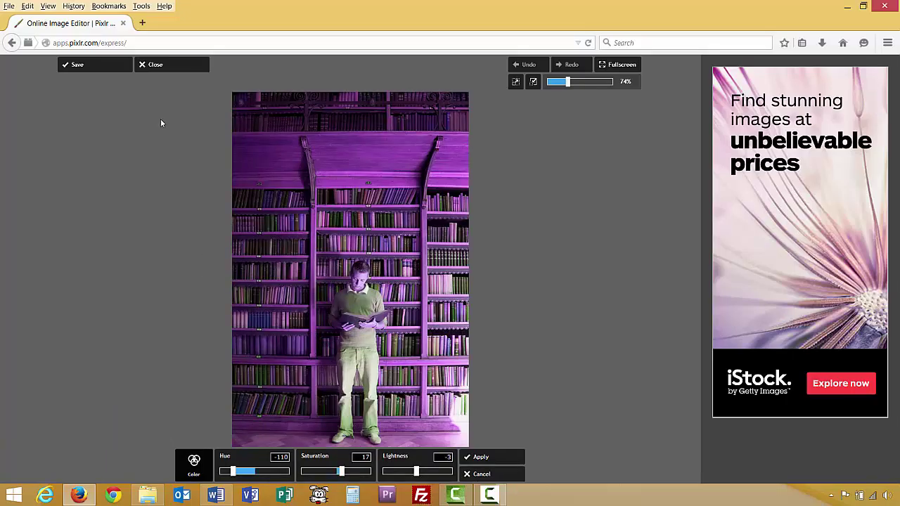
click(481, 473)
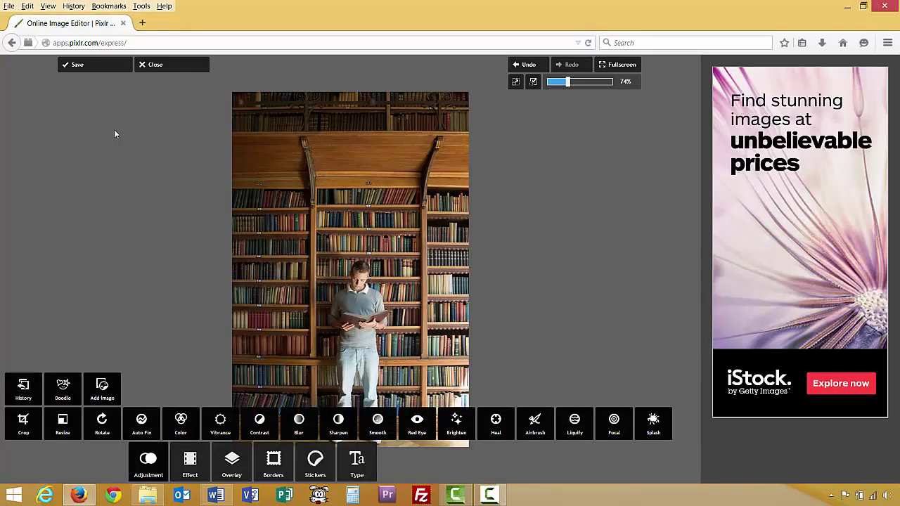
Close the library photo and open 8_blackandwhite.jpg from the Pixlr folder.
click(151, 65)
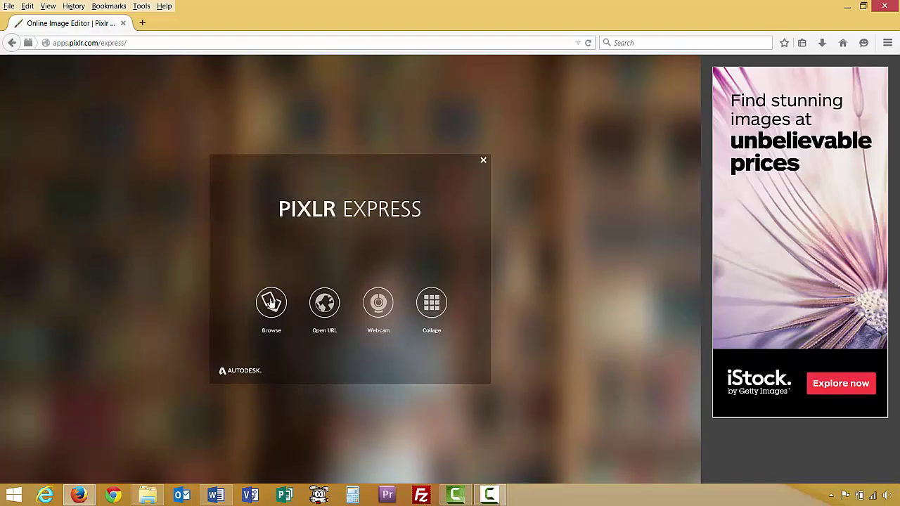
click(272, 303)
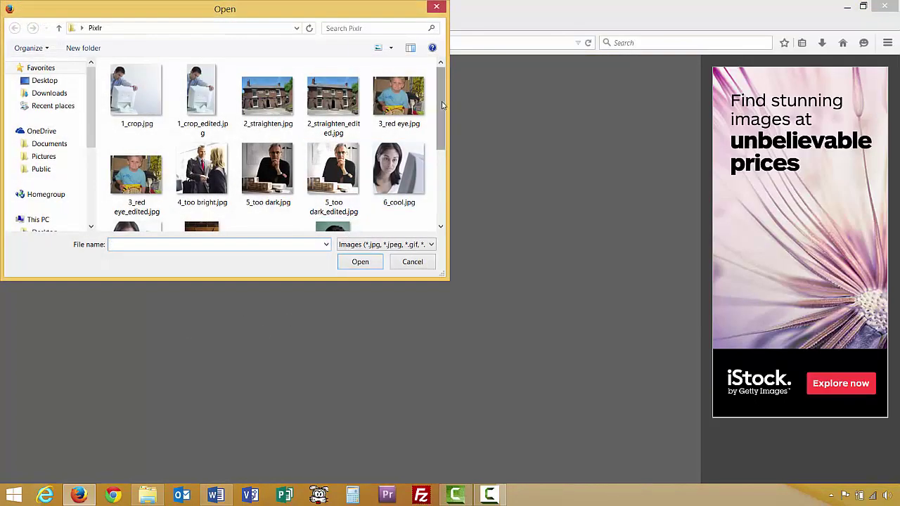
scroll(337, 98, down, 3)
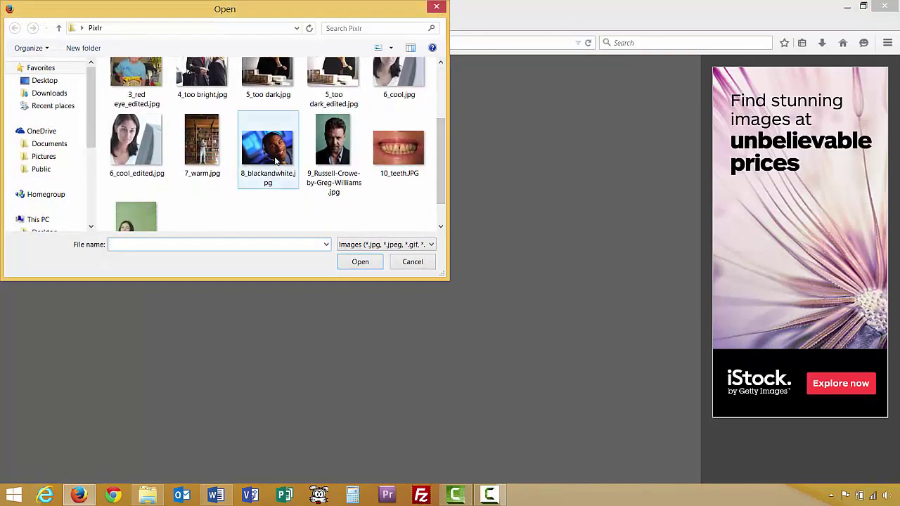
click(275, 160)
click(358, 261)
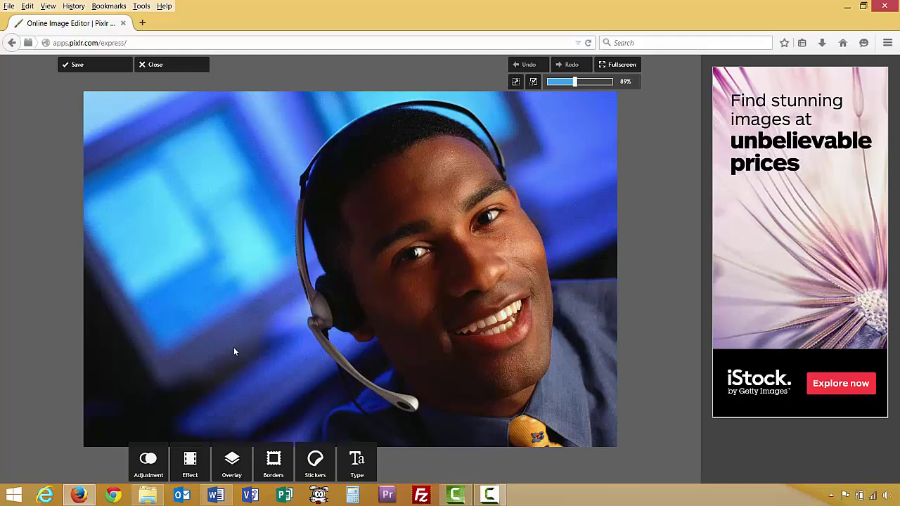
Turn the headset photo black and white by applying the Color adjustment with saturation -100.
click(145, 467)
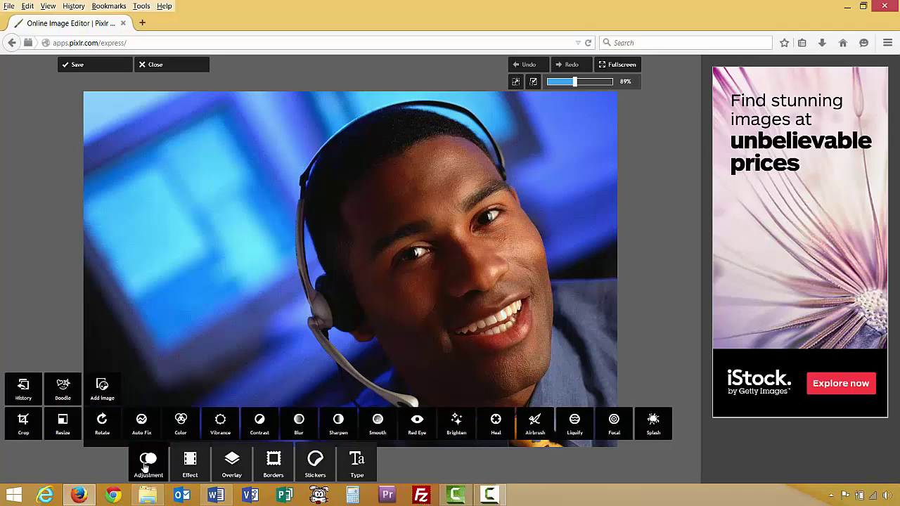
click(181, 426)
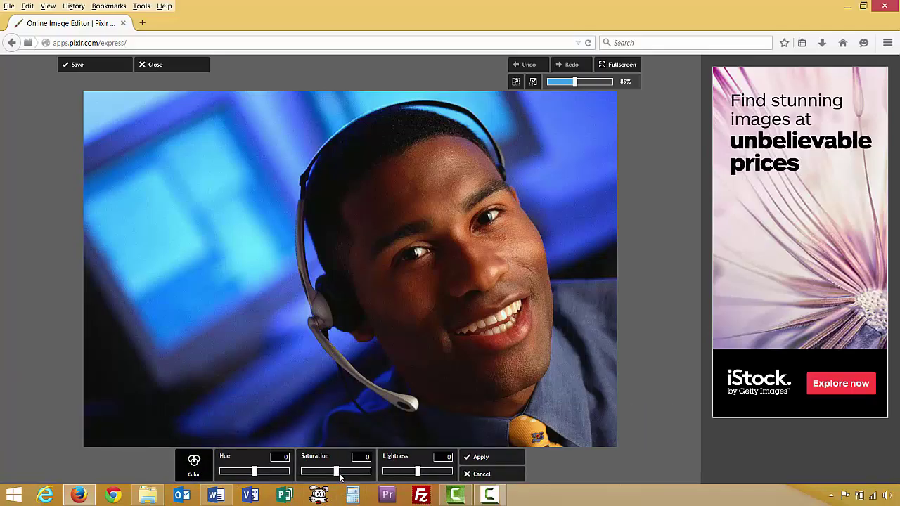
drag(337, 476, 156, 417)
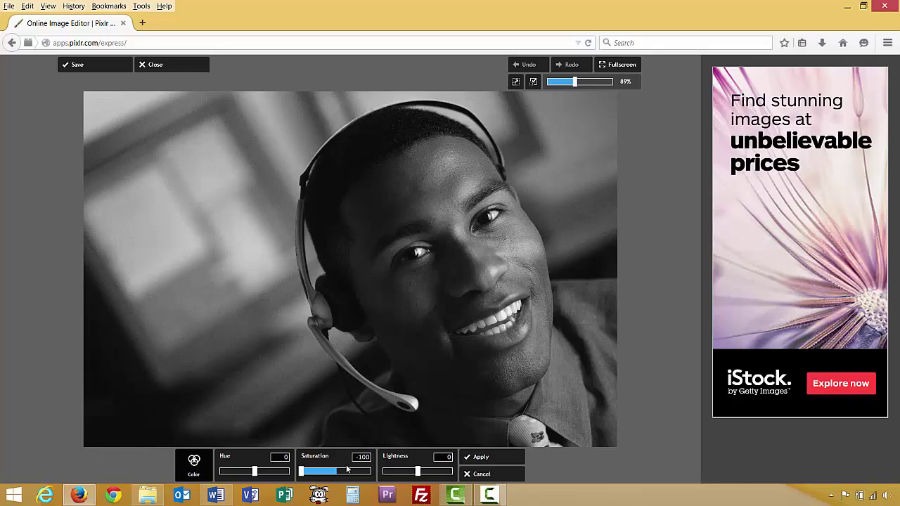
click(480, 456)
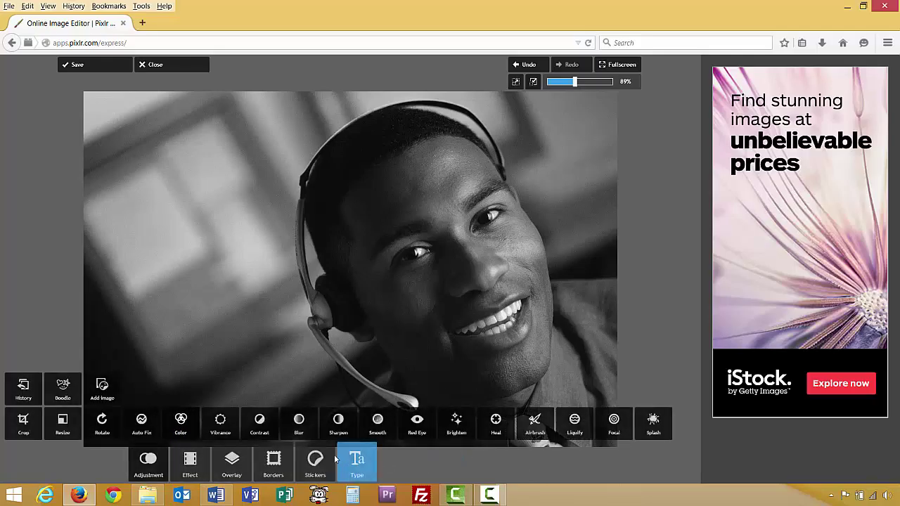
Save the black-and-white headset photo as 8_blackandwhite_edited.jpg in the Pixlr folder and check the folder for the file.
click(81, 64)
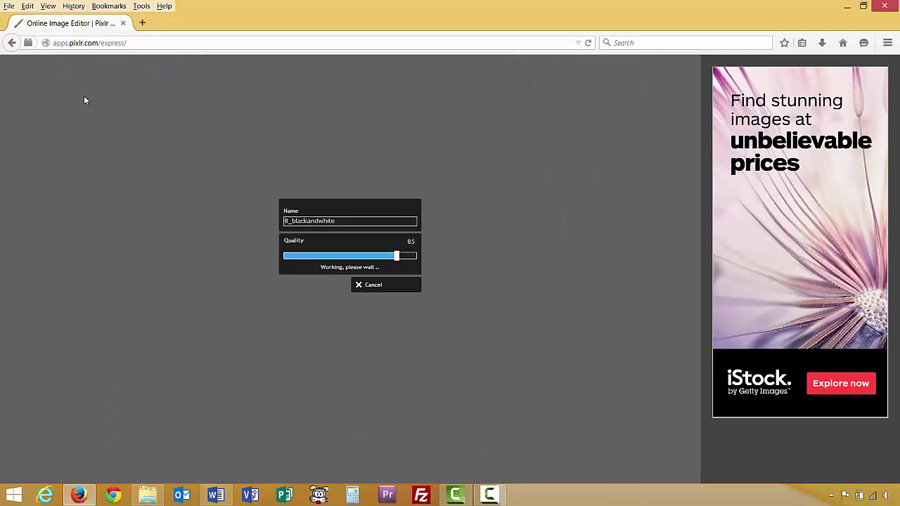
double_click(340, 221)
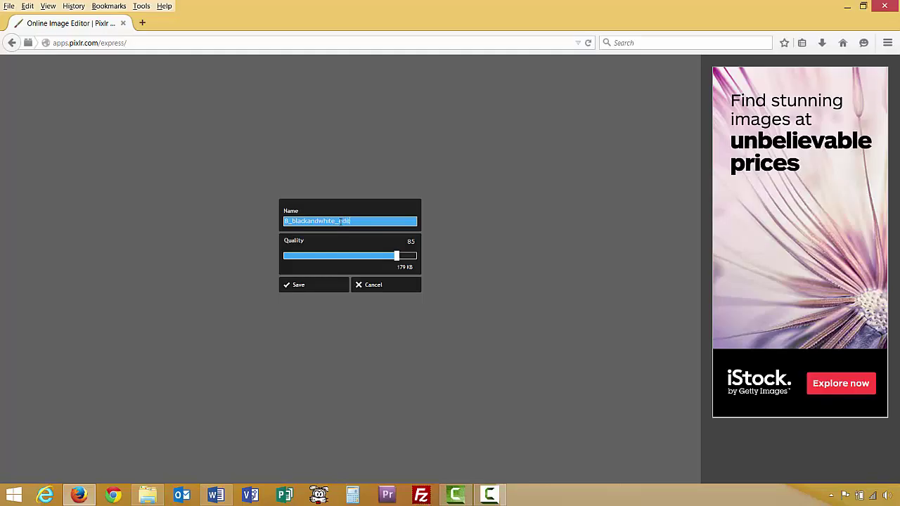
click(307, 285)
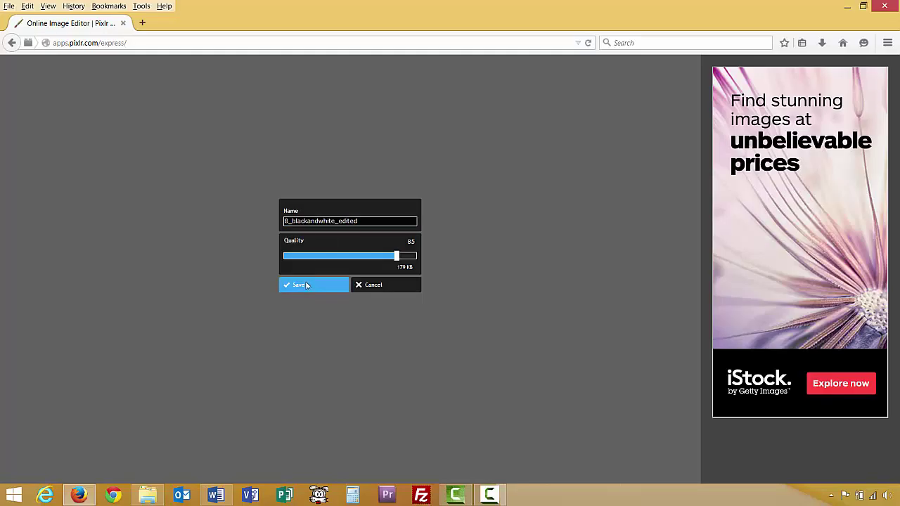
click(315, 215)
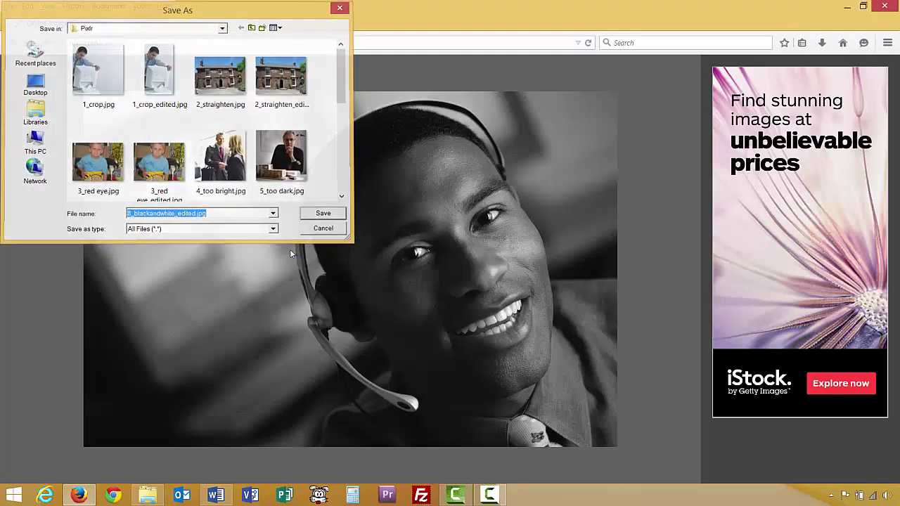
click(147, 496)
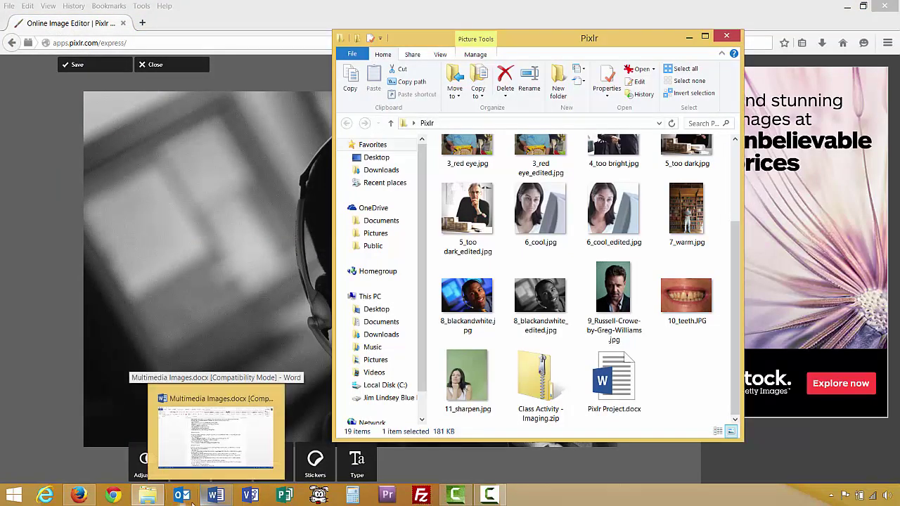
click(145, 497)
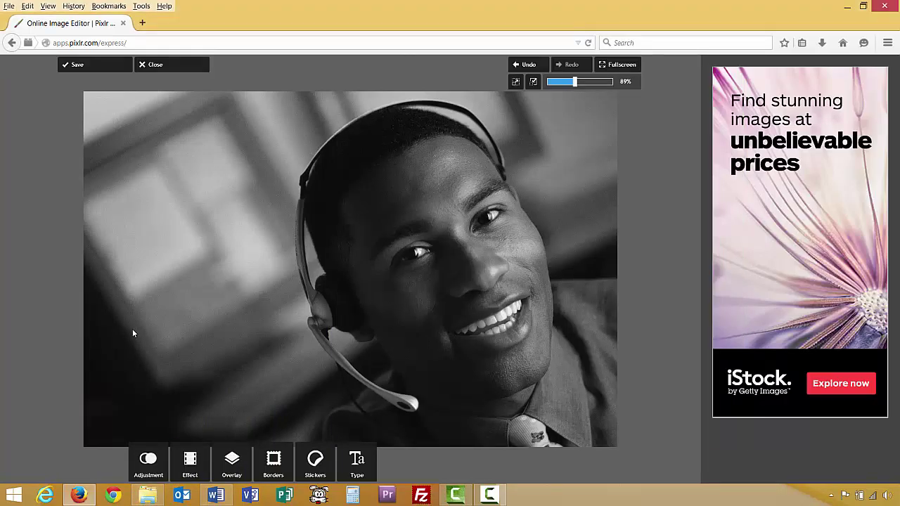
Close the headset photo and open 9_Russell-Crowe-by-Greg-Williams.jpg from the Pixlr folder.
click(160, 68)
click(268, 311)
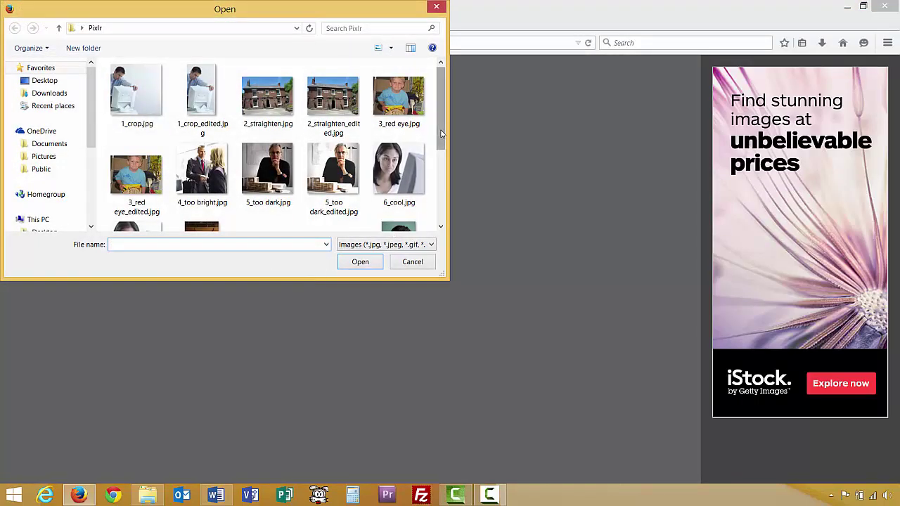
scroll(416, 211, down, 2)
click(401, 158)
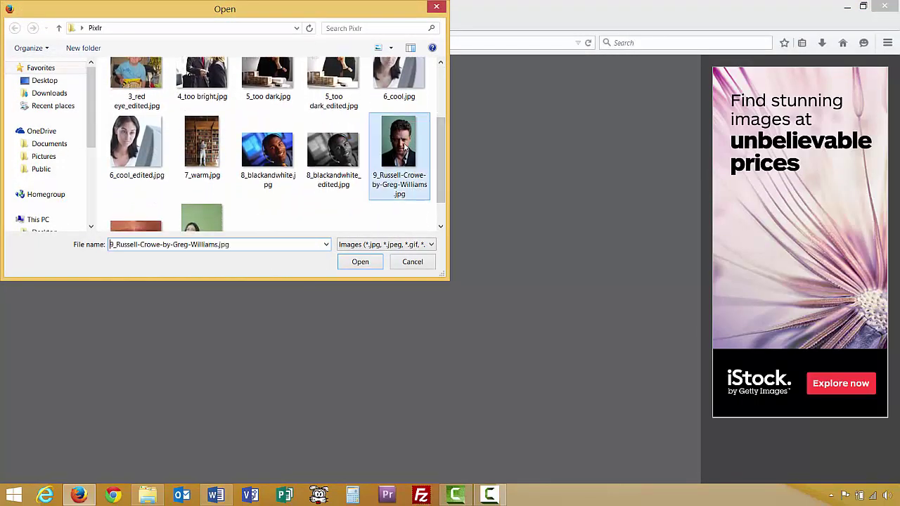
click(362, 262)
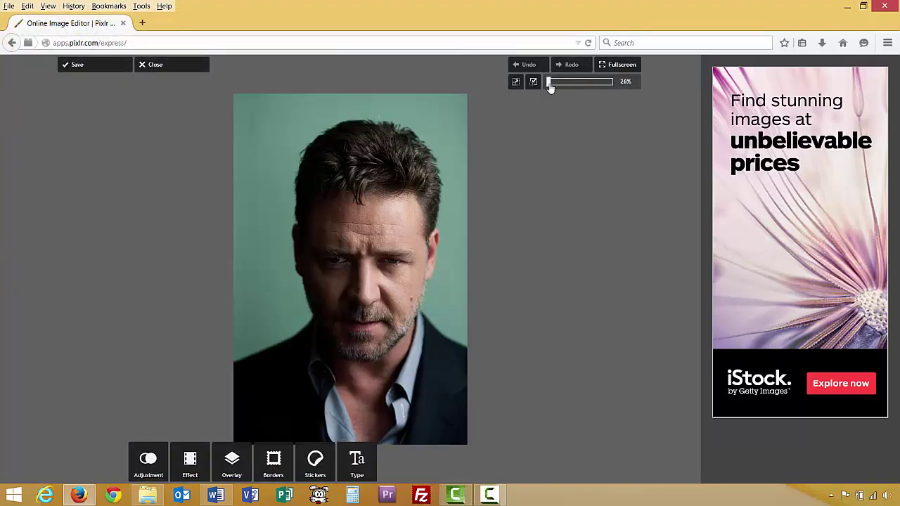
Remove the red mole on the man's cheek with the Heal tool at brush size 40 and apply the correction.
drag(551, 85, 577, 82)
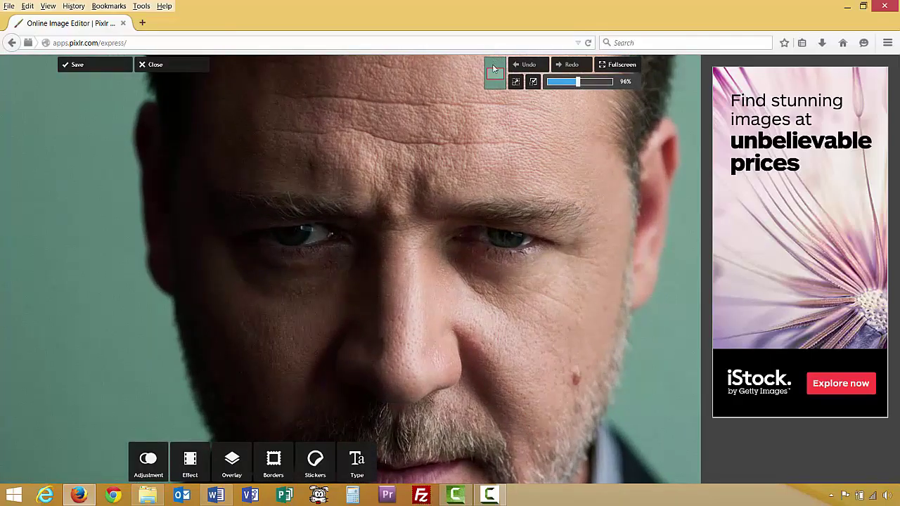
drag(495, 76, 505, 77)
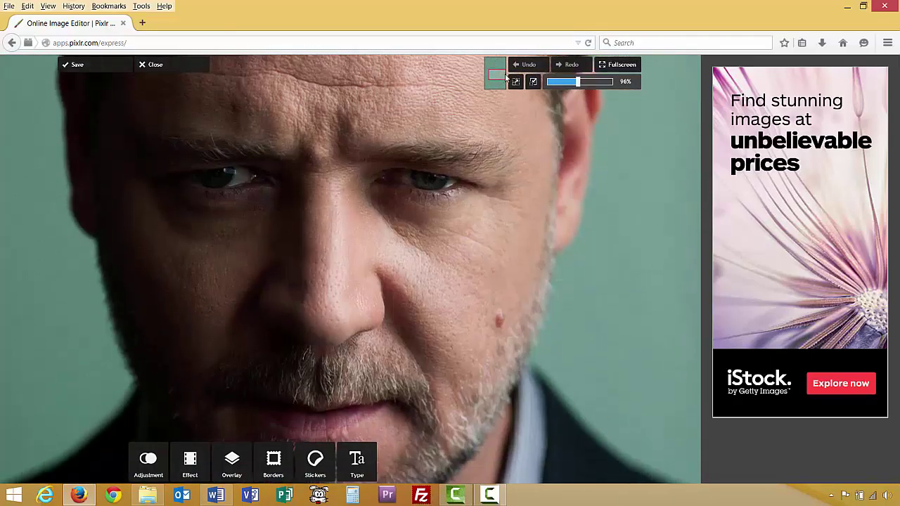
drag(577, 82, 589, 83)
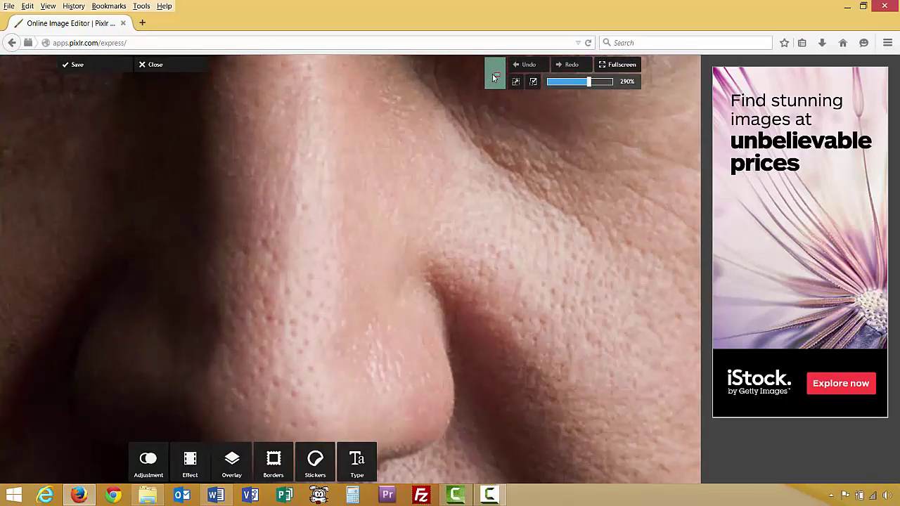
drag(492, 73, 500, 74)
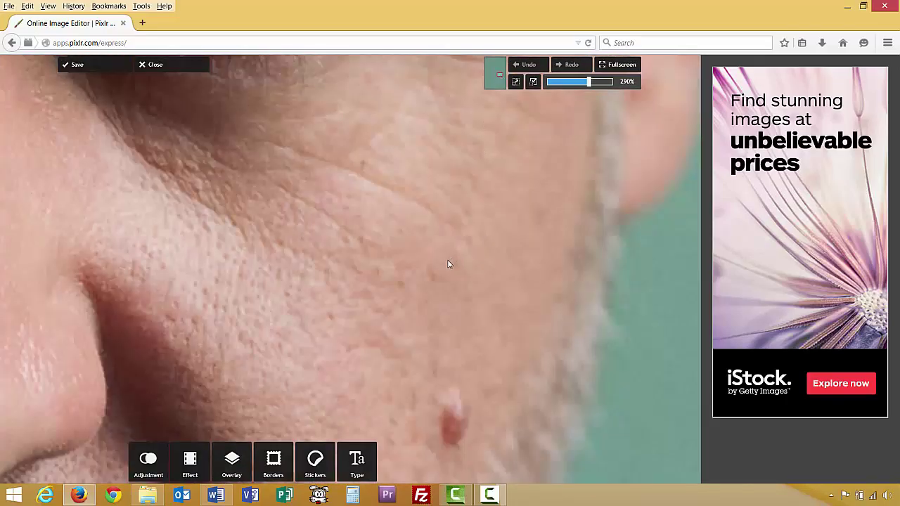
drag(499, 73, 501, 76)
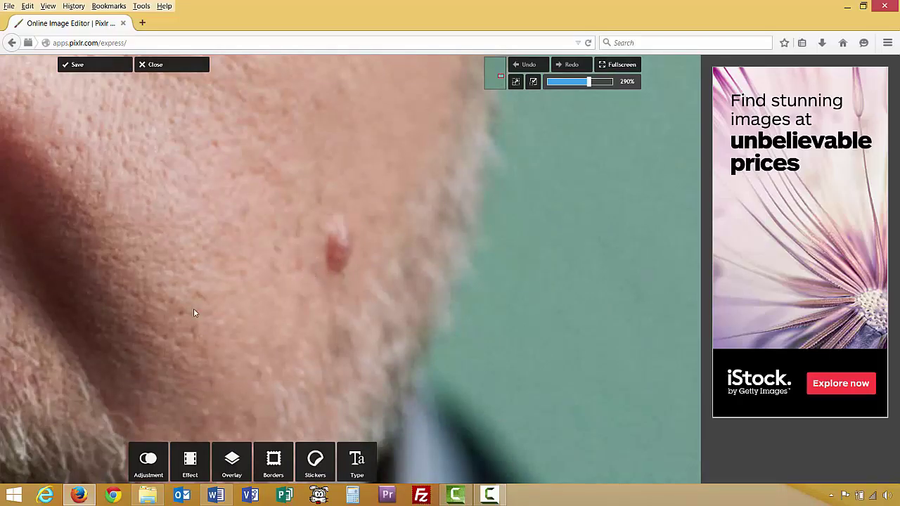
click(152, 467)
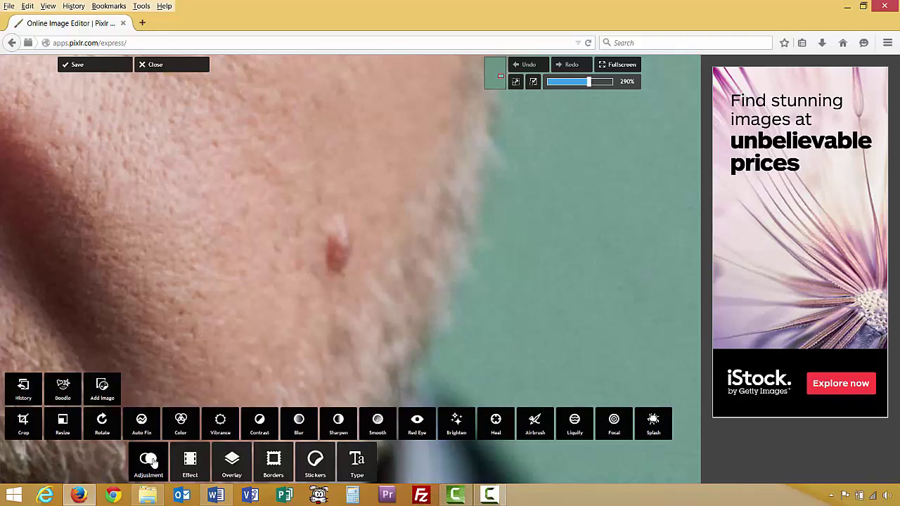
click(495, 421)
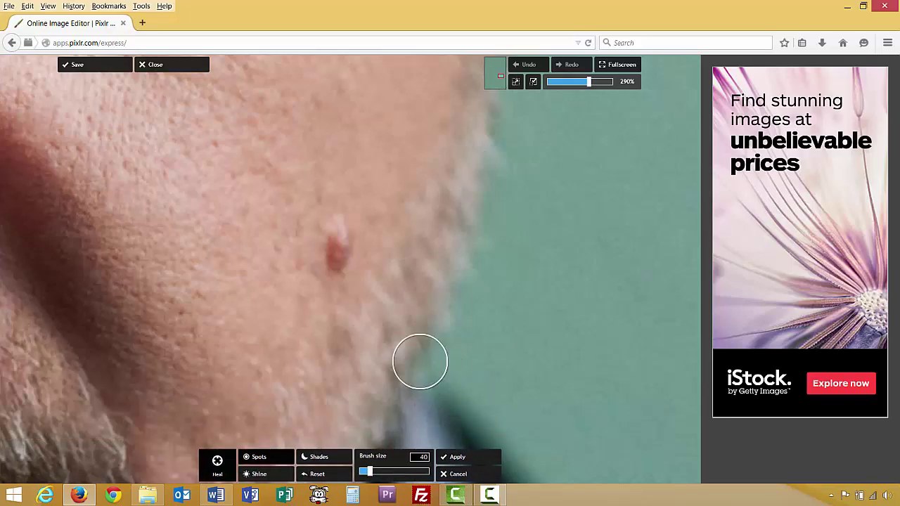
click(331, 267)
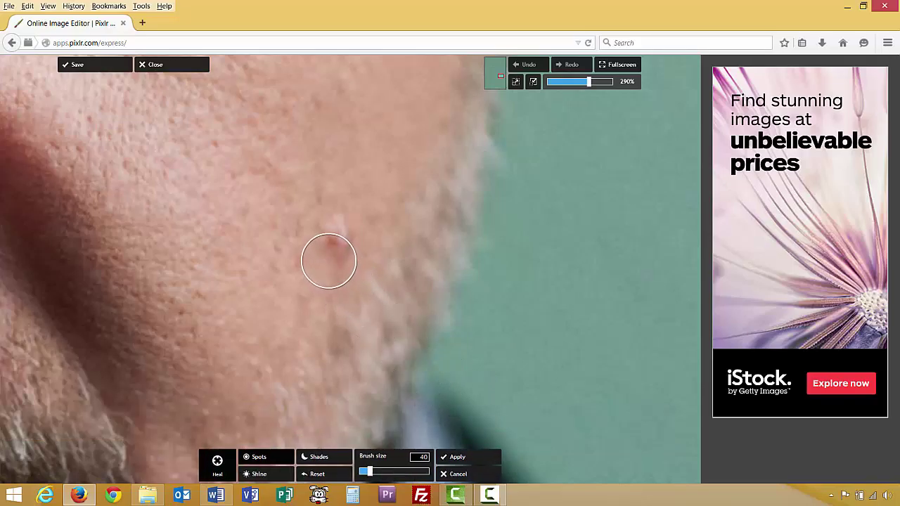
click(328, 250)
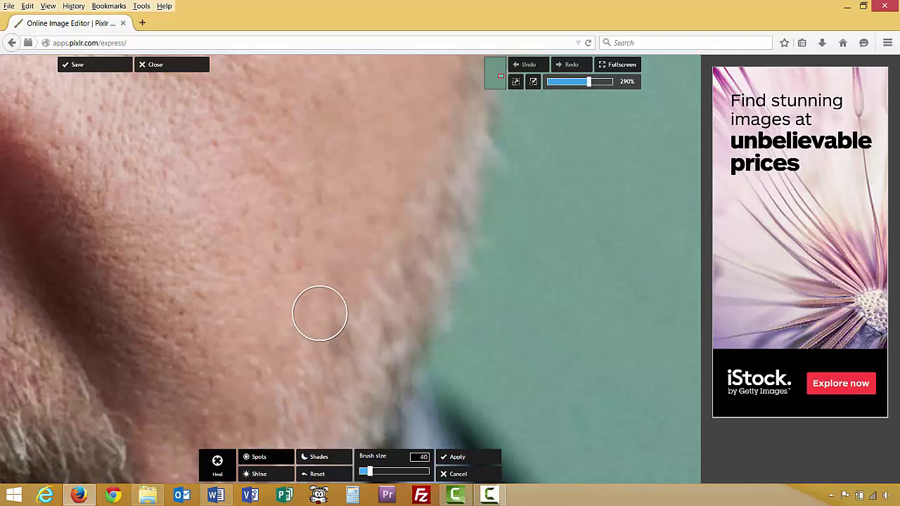
click(446, 460)
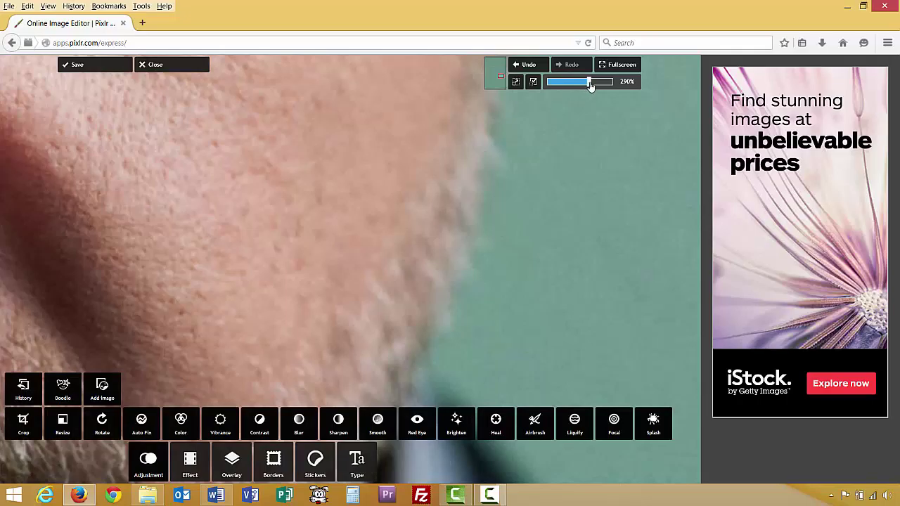
drag(587, 84, 554, 83)
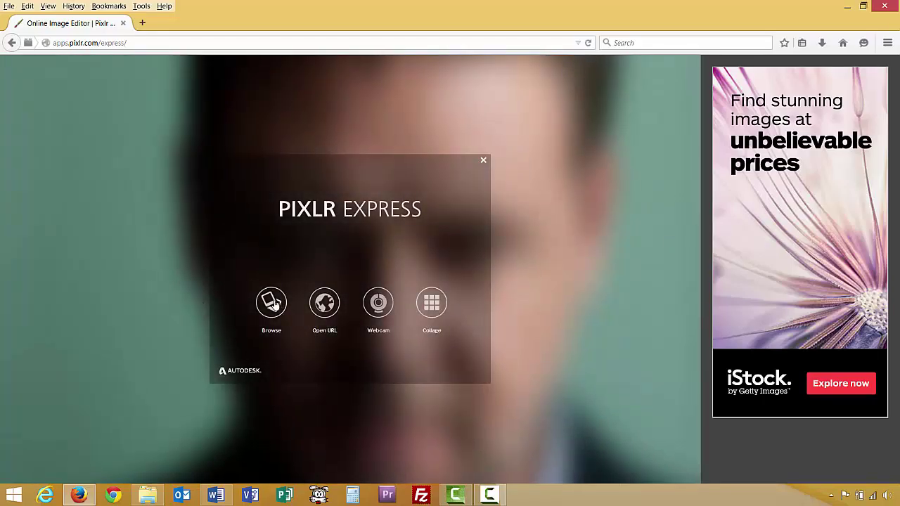
Open 4_too bright.jpg from the Pixlr folder in place of the healed portrait.
click(269, 302)
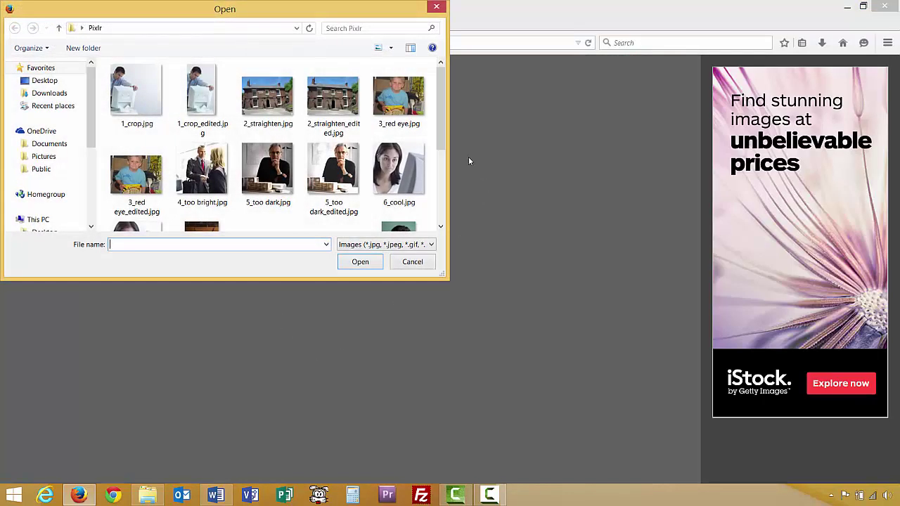
drag(441, 117, 438, 184)
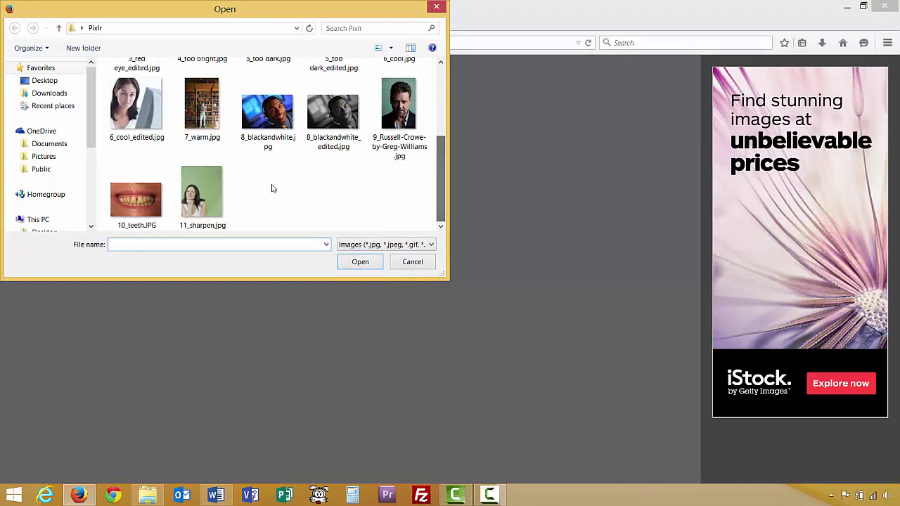
click(201, 195)
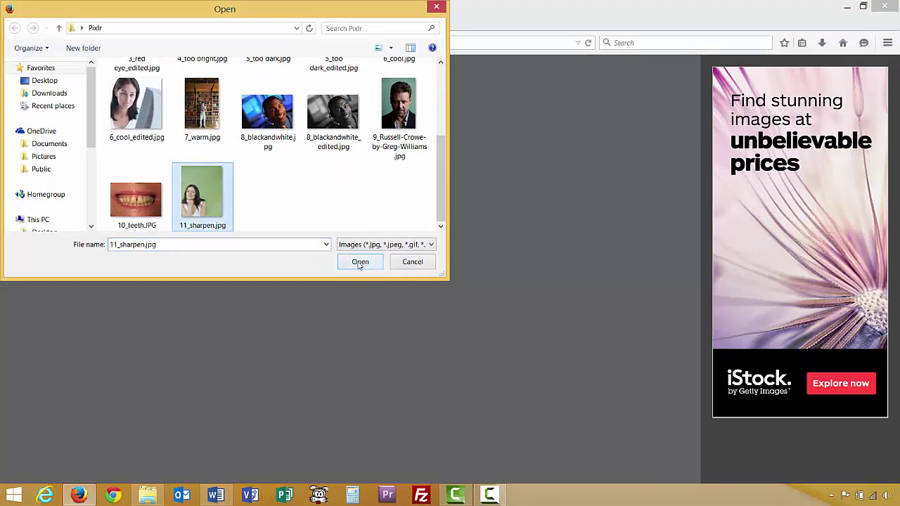
drag(440, 184, 456, 118)
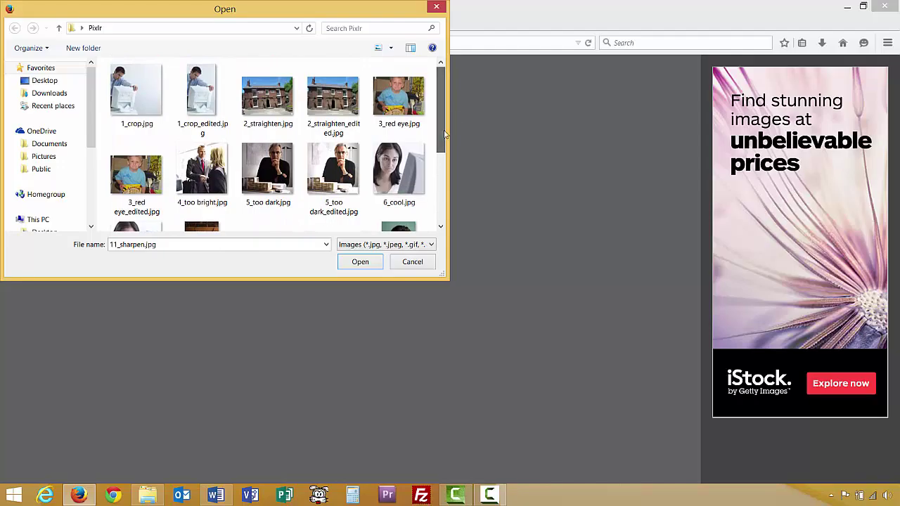
click(208, 171)
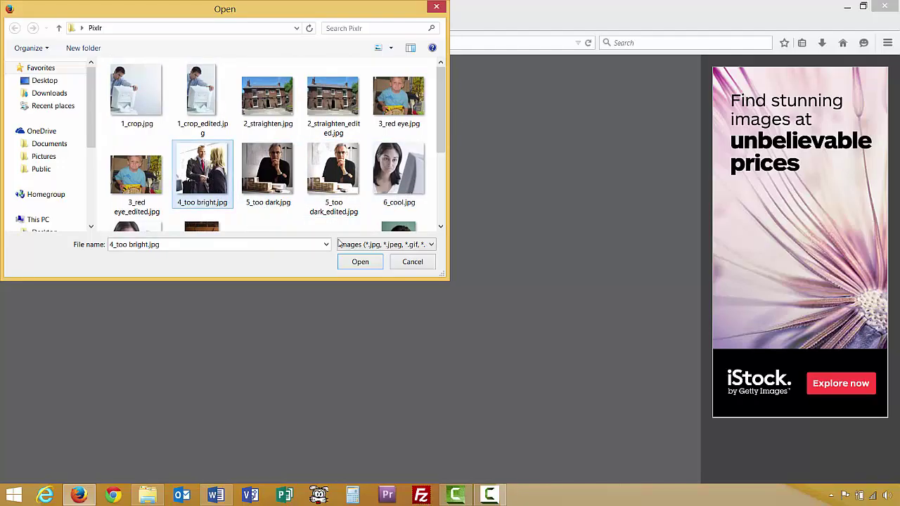
click(351, 262)
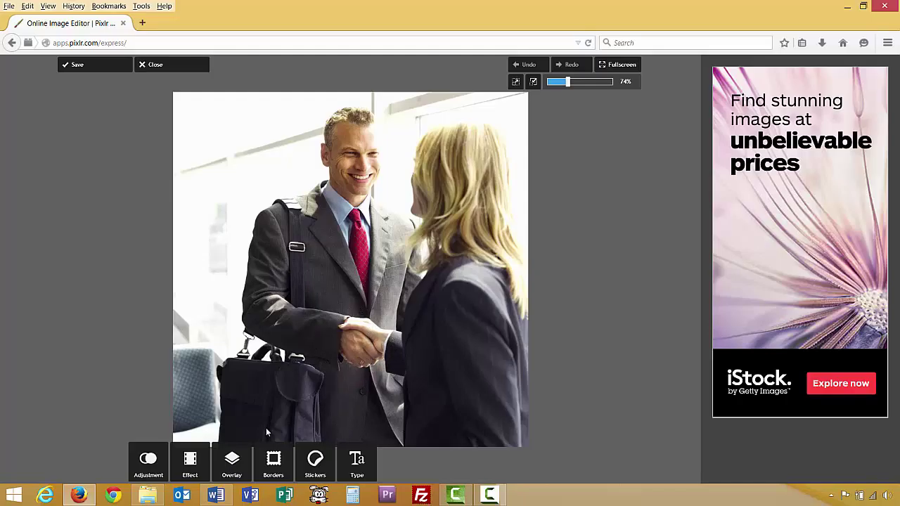
Add a round Focal adjustment centred on the handshake, enlarging its sharp inner circle and outer fade circle around the clasped hands.
click(150, 463)
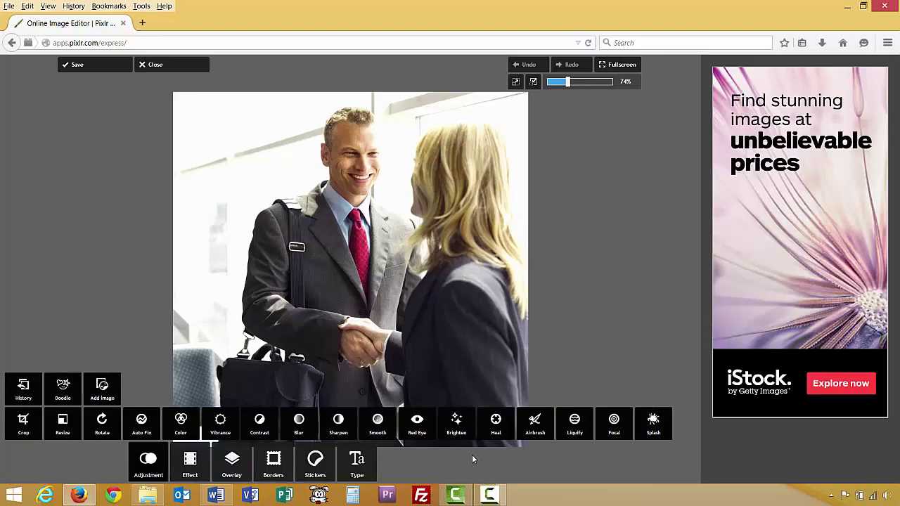
click(614, 422)
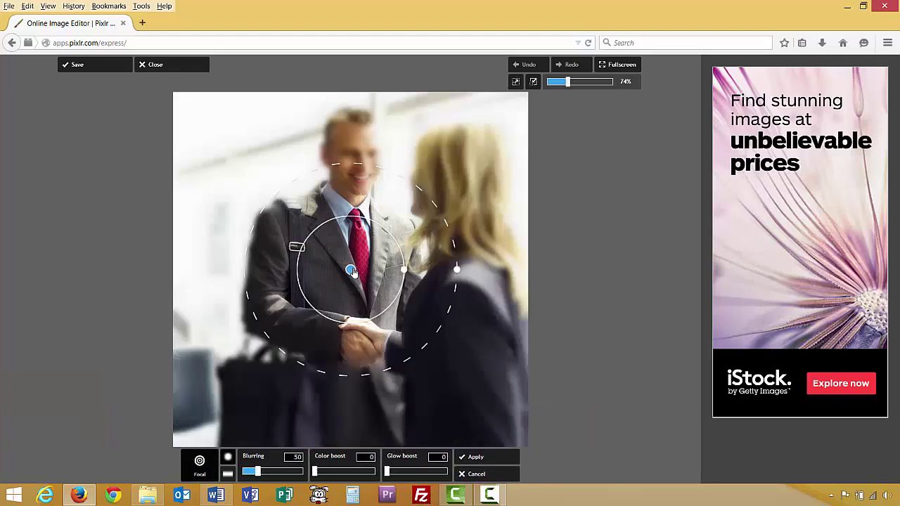
drag(350, 272, 357, 343)
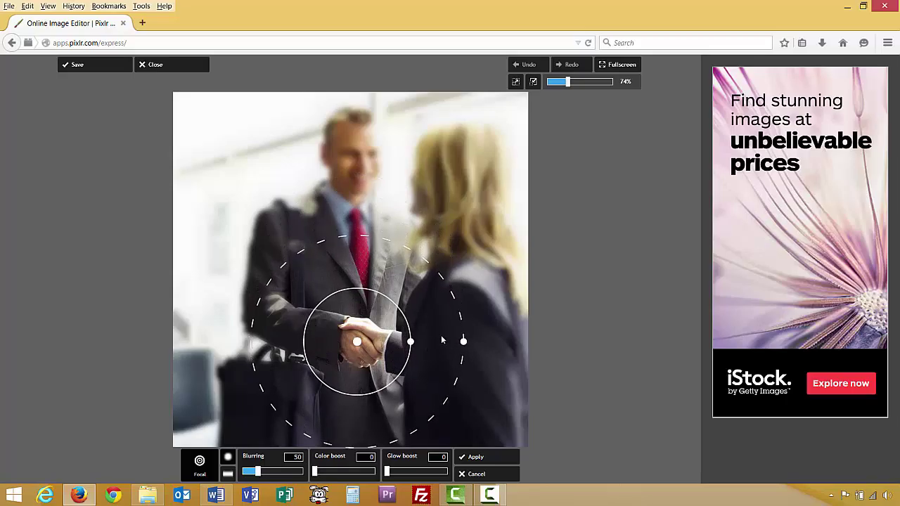
drag(462, 341, 500, 341)
drag(416, 343, 556, 342)
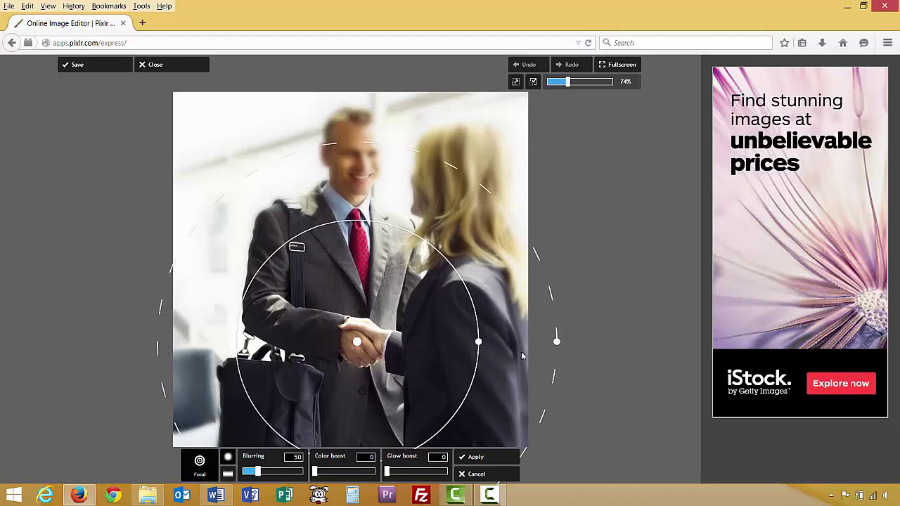
drag(482, 345, 439, 342)
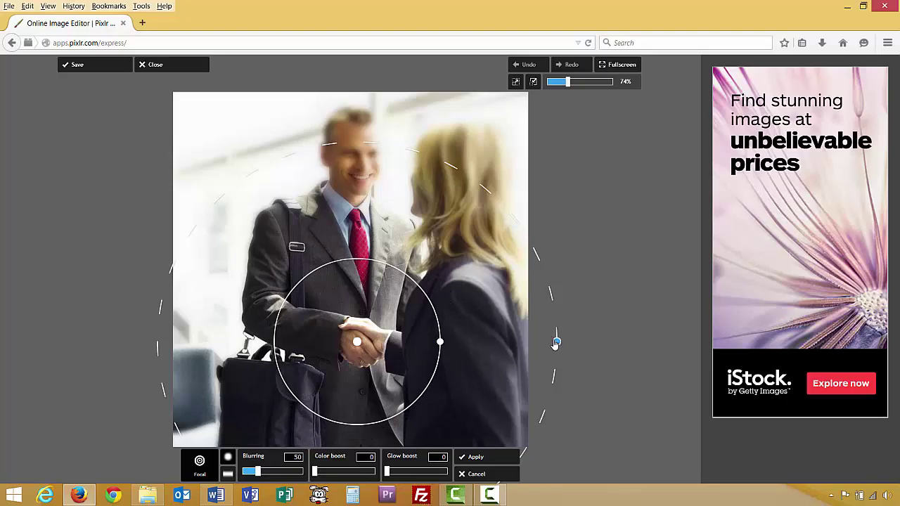
drag(555, 342, 513, 341)
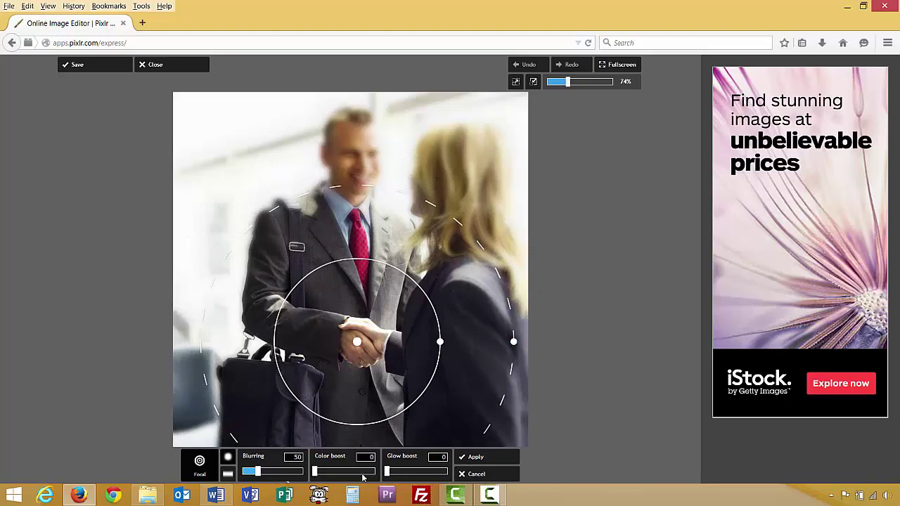
Set the Focal adjustment's color boost to 72 and blurring to 40, and apply it to the handshake photo.
drag(317, 474, 358, 473)
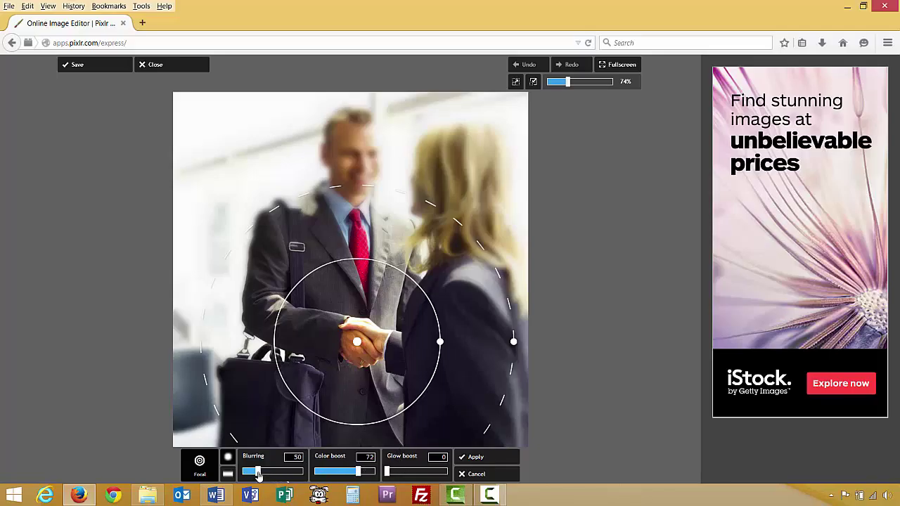
mouse_move(258, 471)
mouse_down()
mouse_move(279, 475)
mouse_move(255, 473)
mouse_up()
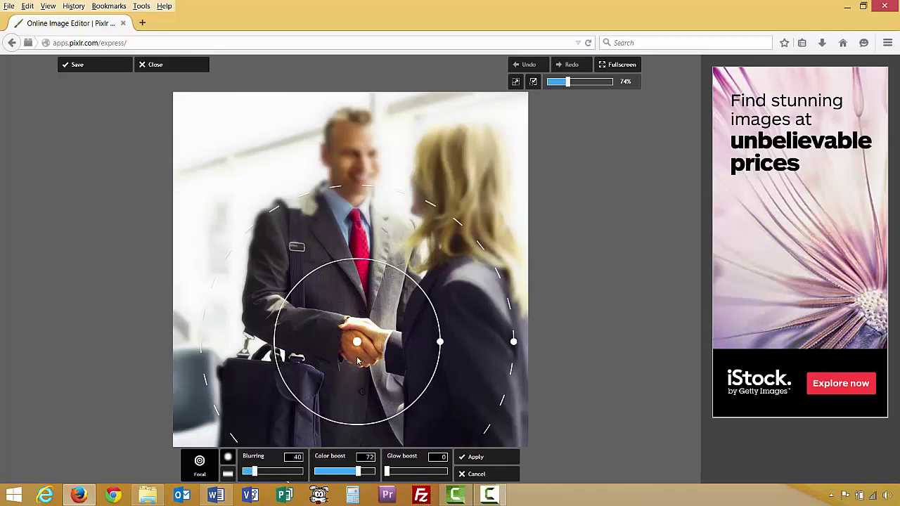
click(468, 455)
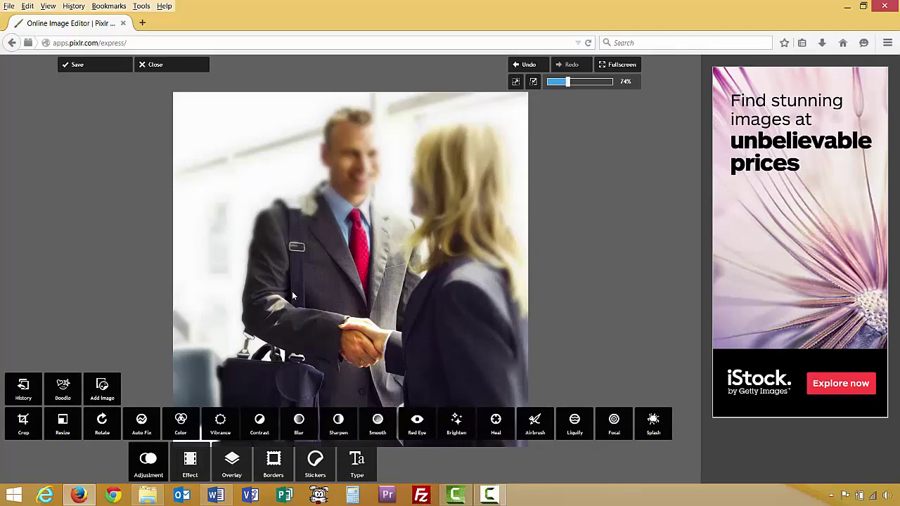
Save the focal-blurred handshake photo as an edited copy of 4_too bright.
click(78, 65)
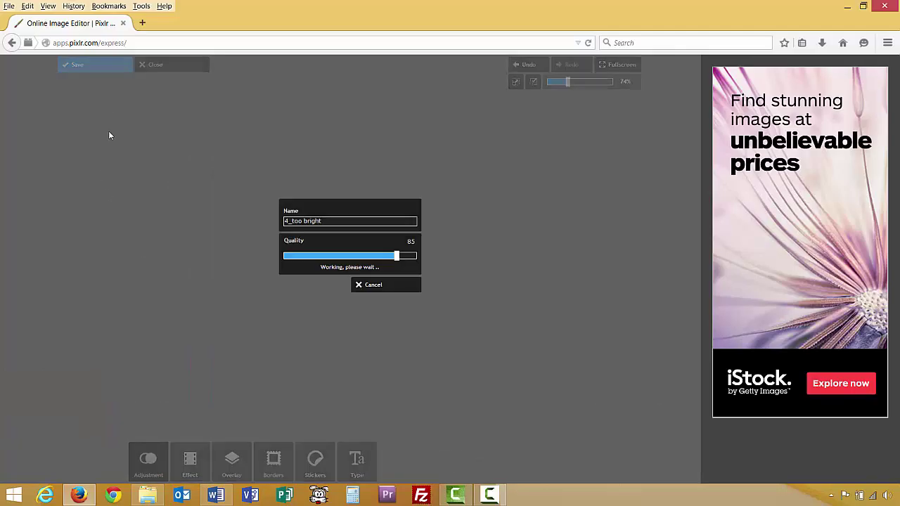
click(381, 222)
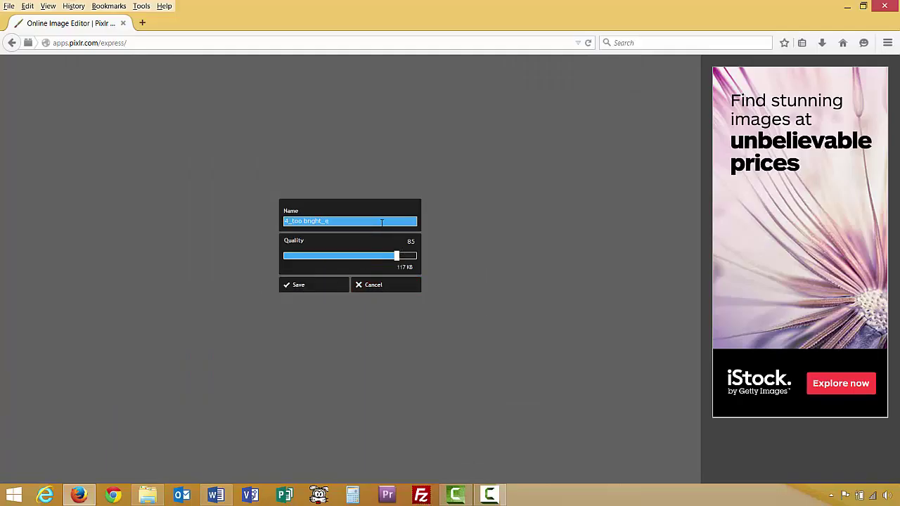
click(307, 284)
click(323, 213)
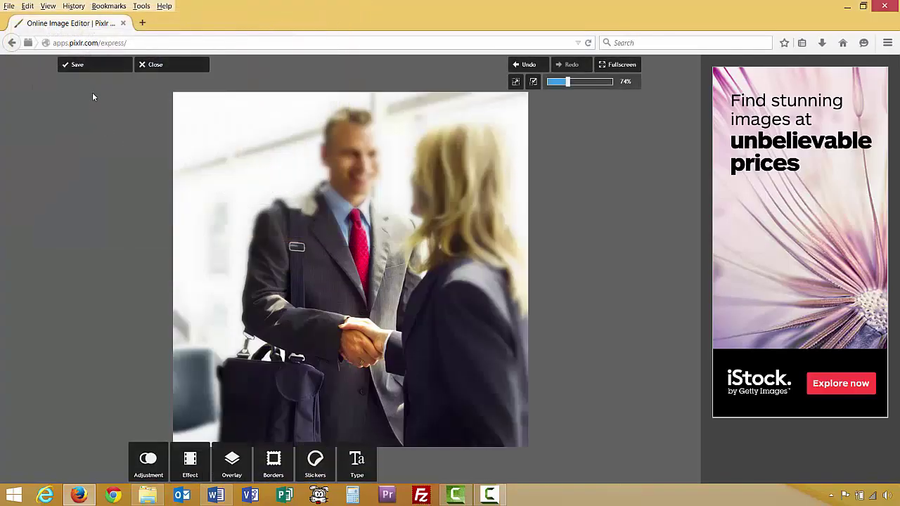
Close the handshake photo and open 10_teeth.JPG from the Pixlr folder.
click(147, 67)
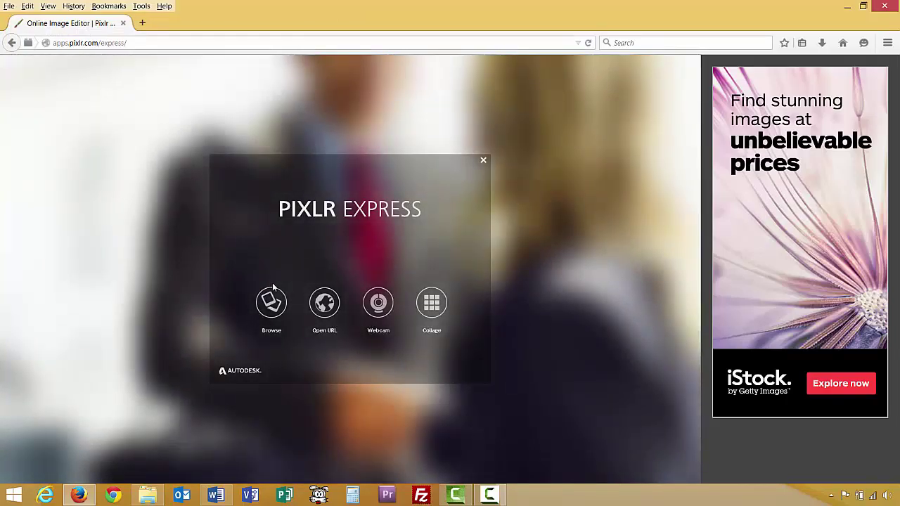
click(271, 302)
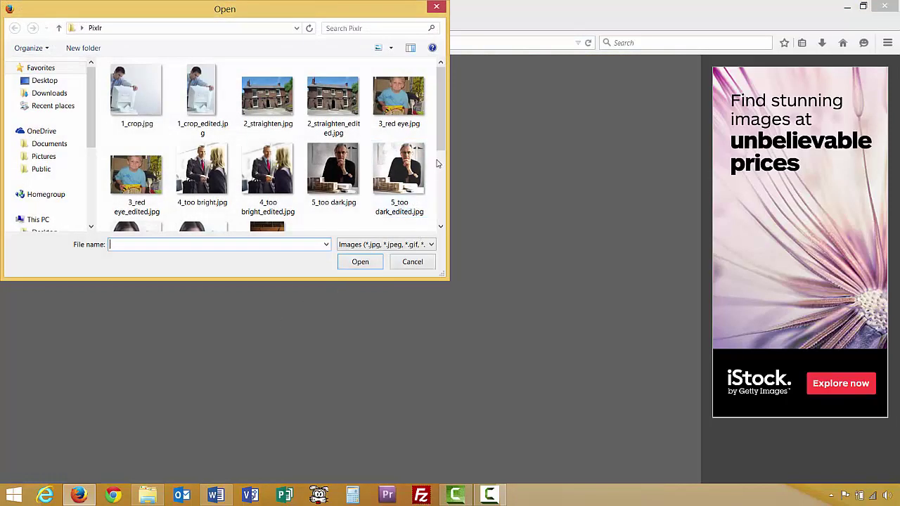
drag(443, 144, 444, 221)
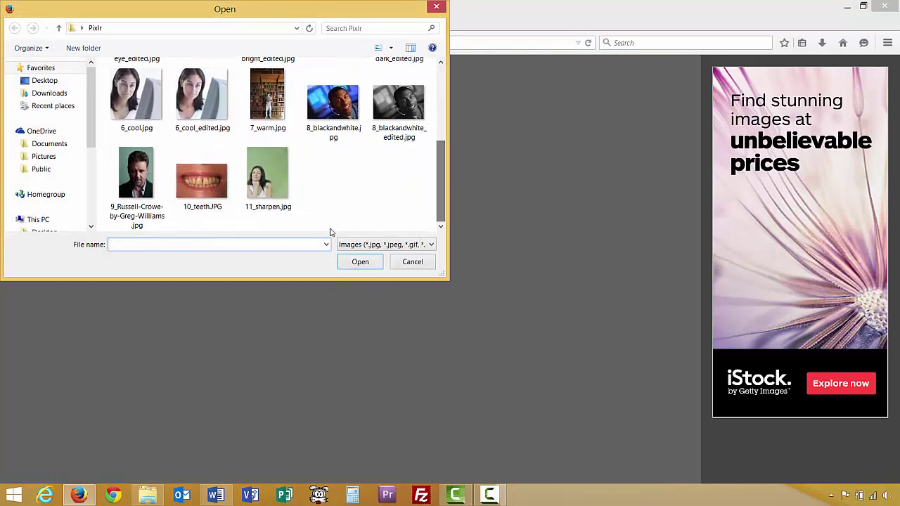
click(197, 212)
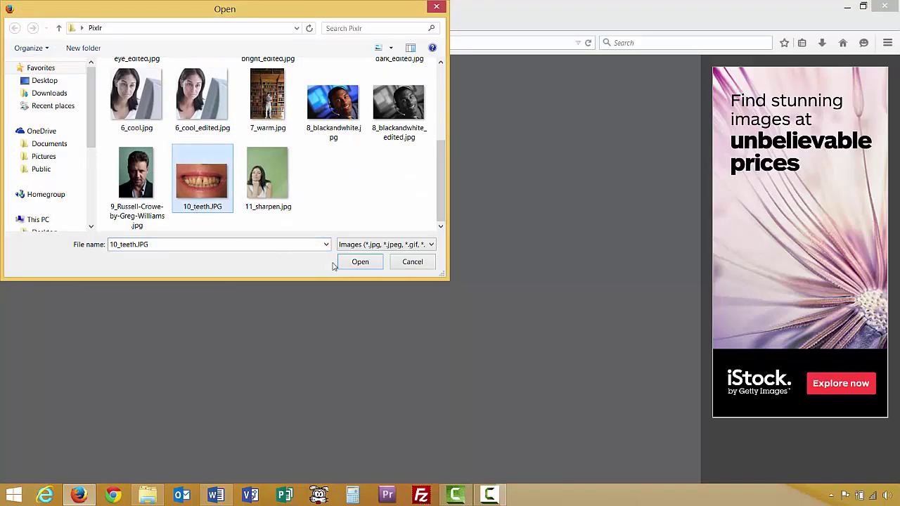
click(358, 262)
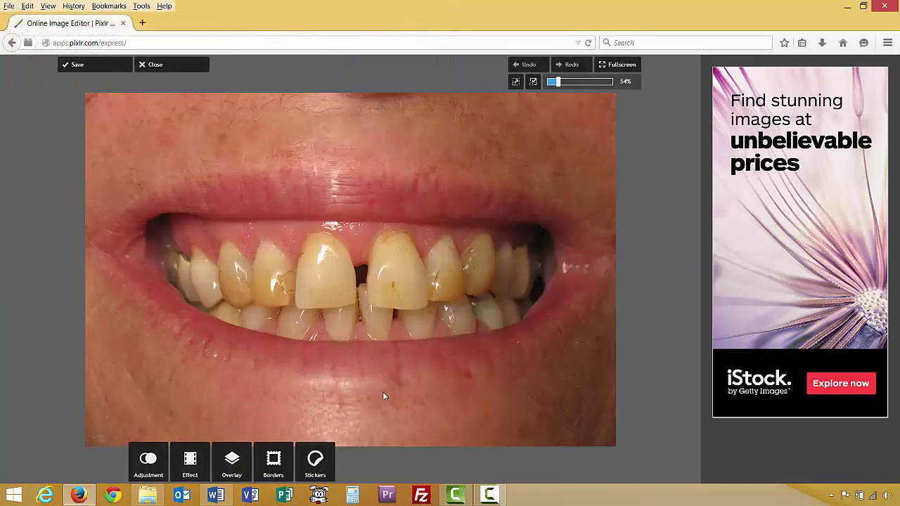
Whiten the upper front tooth to the right of the gap with the Brighten brush at size 51 and whitening 98, and apply it.
click(148, 464)
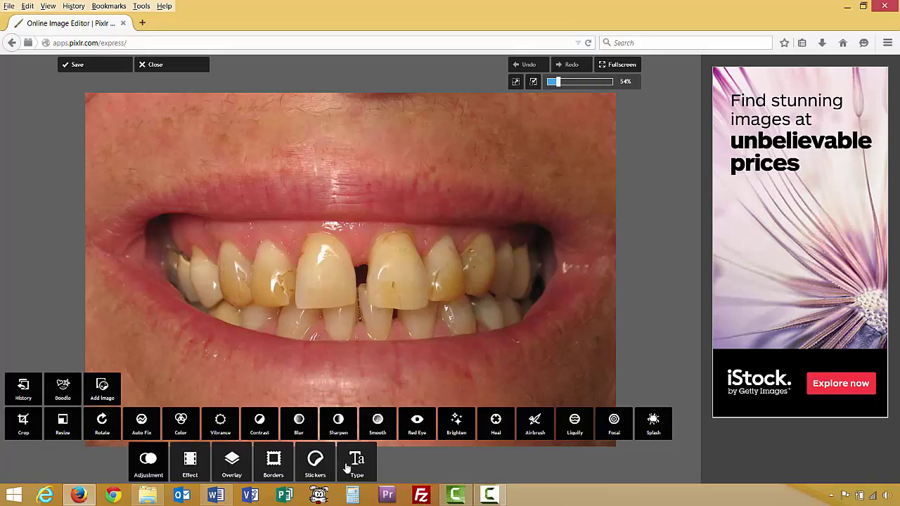
click(457, 422)
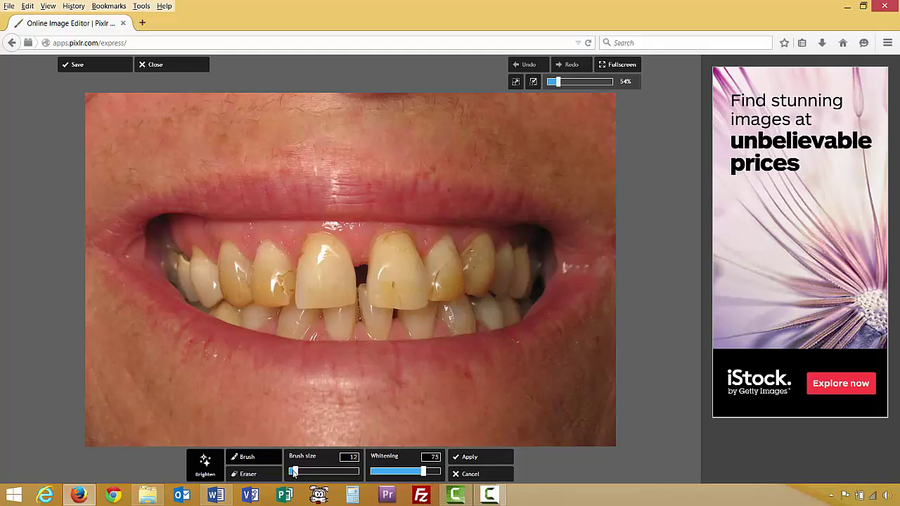
drag(296, 473, 325, 477)
mouse_move(383, 291)
mouse_down()
mouse_move(384, 266)
mouse_move(382, 295)
mouse_move(388, 258)
mouse_move(378, 262)
mouse_move(373, 296)
mouse_move(376, 253)
mouse_move(406, 239)
mouse_move(421, 299)
mouse_move(374, 301)
mouse_up()
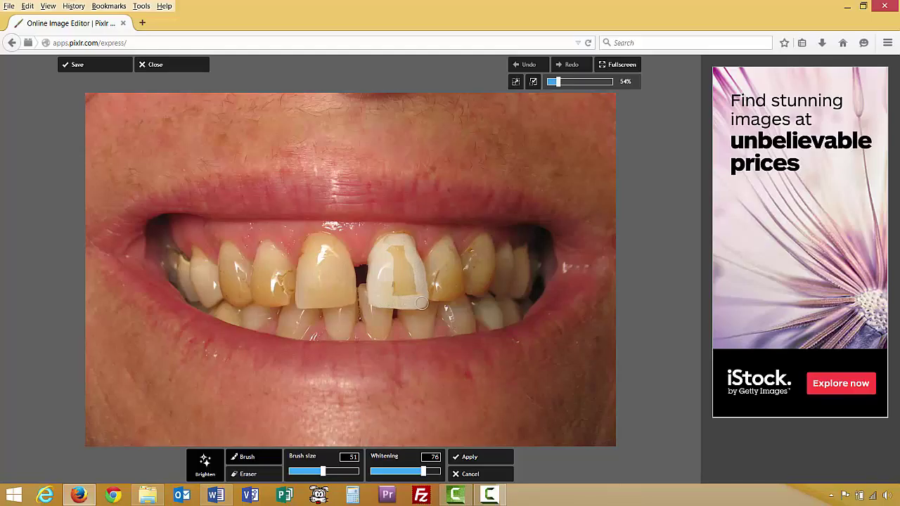
mouse_move(395, 297)
mouse_down()
mouse_move(416, 290)
mouse_move(392, 285)
mouse_move(414, 279)
mouse_move(391, 271)
mouse_move(409, 265)
mouse_move(393, 257)
mouse_move(404, 245)
mouse_move(378, 245)
mouse_move(412, 235)
mouse_move(385, 244)
mouse_up()
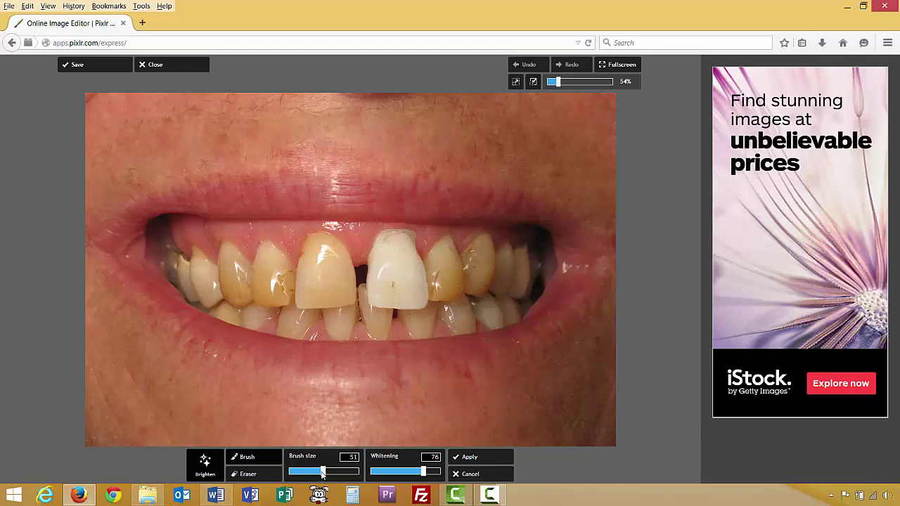
drag(424, 477, 439, 475)
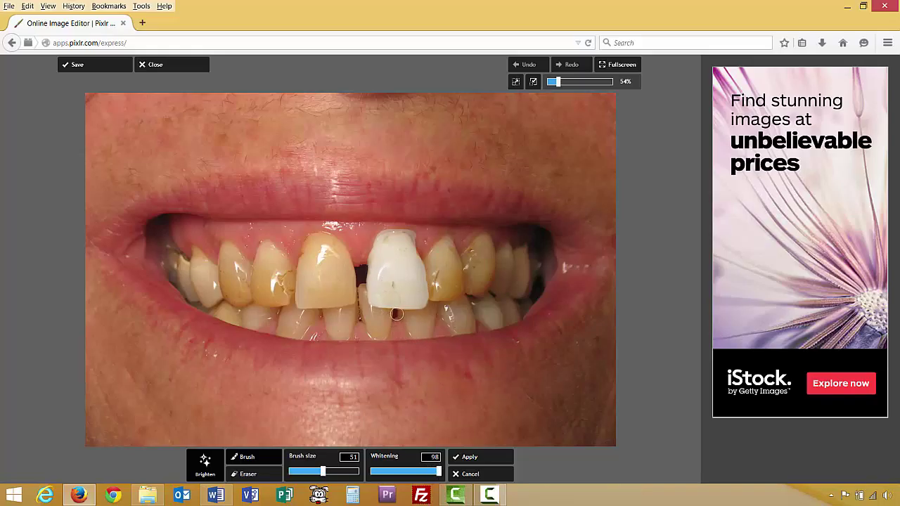
click(468, 461)
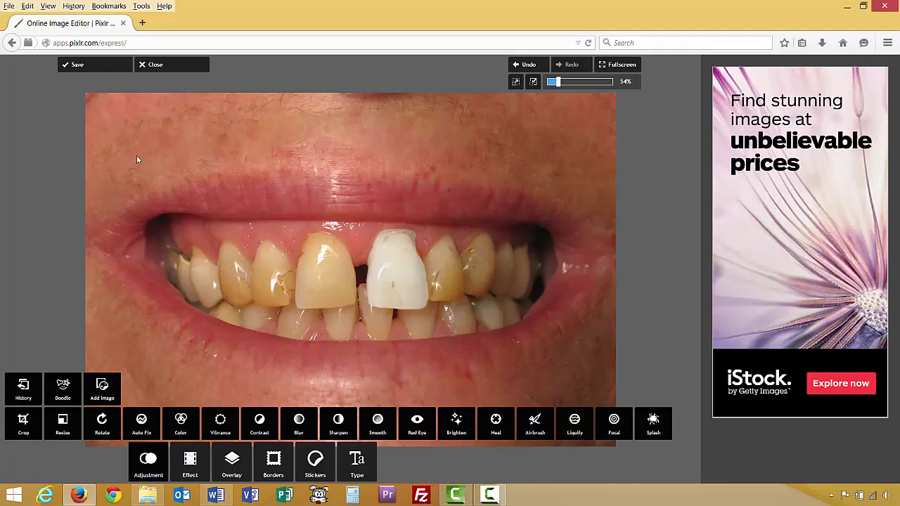
Close the teeth photo without saving and open 11_sharpen.jpg from the Pixlr folder.
click(161, 67)
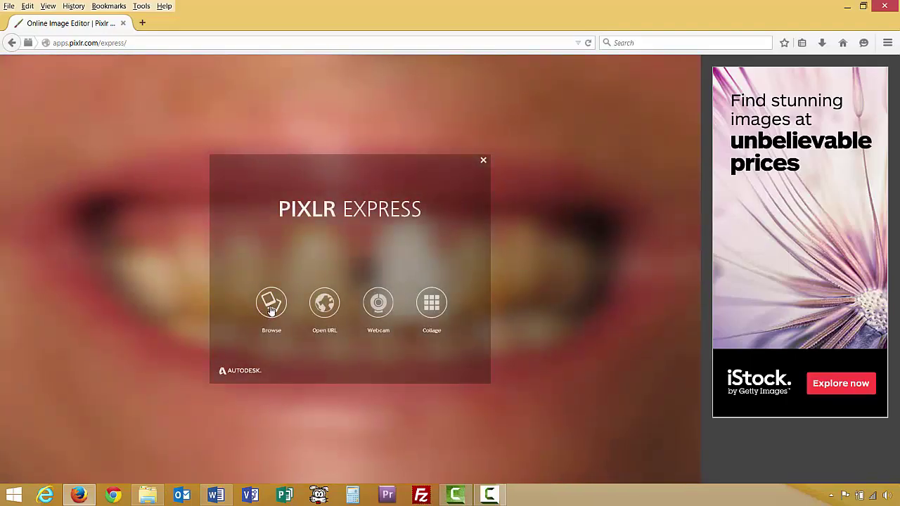
click(272, 309)
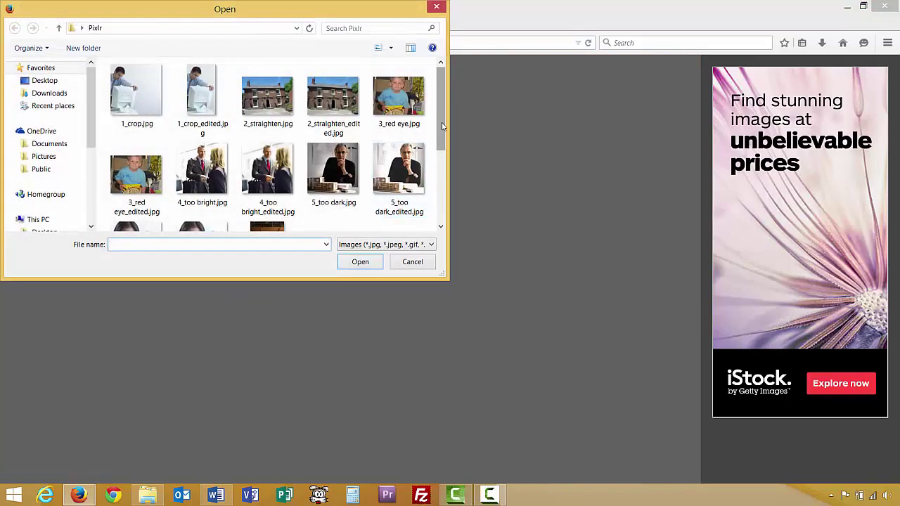
drag(443, 126, 447, 198)
click(271, 184)
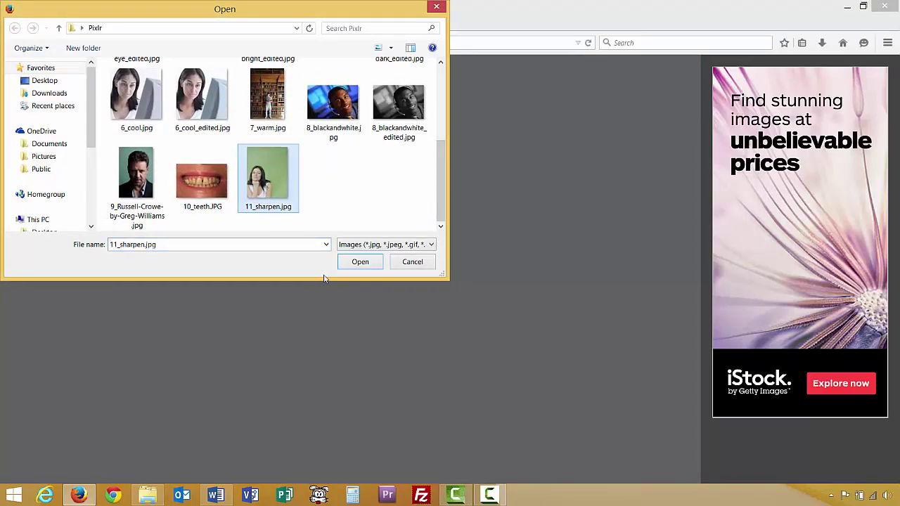
click(360, 262)
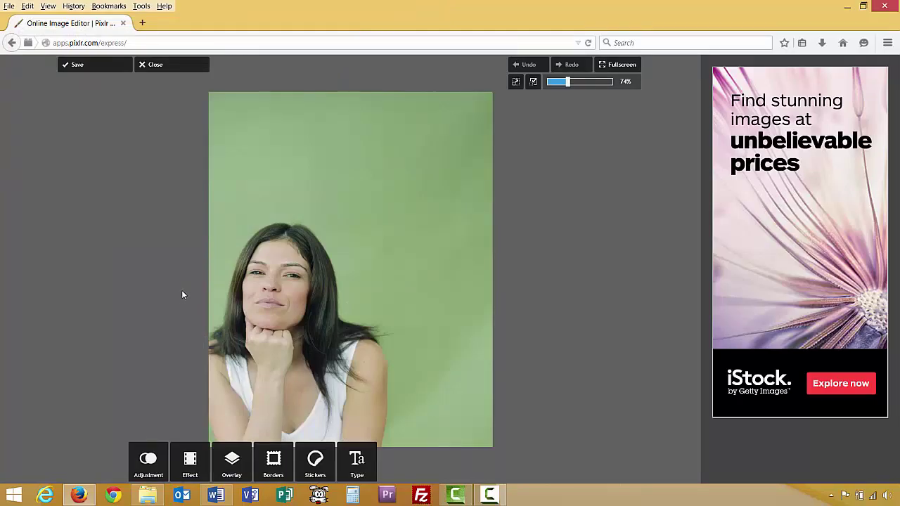
Preview the Grayson effect from the Creative set on the woman's portrait and discard it.
click(147, 461)
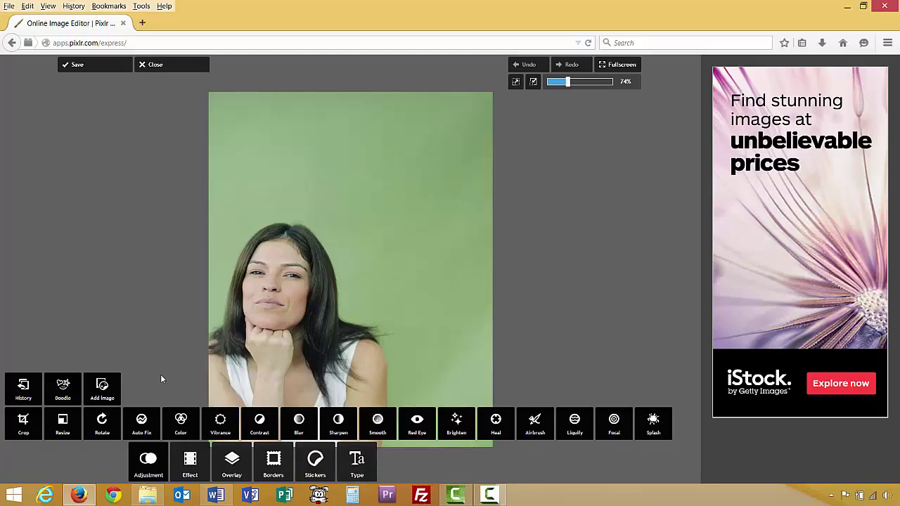
click(189, 468)
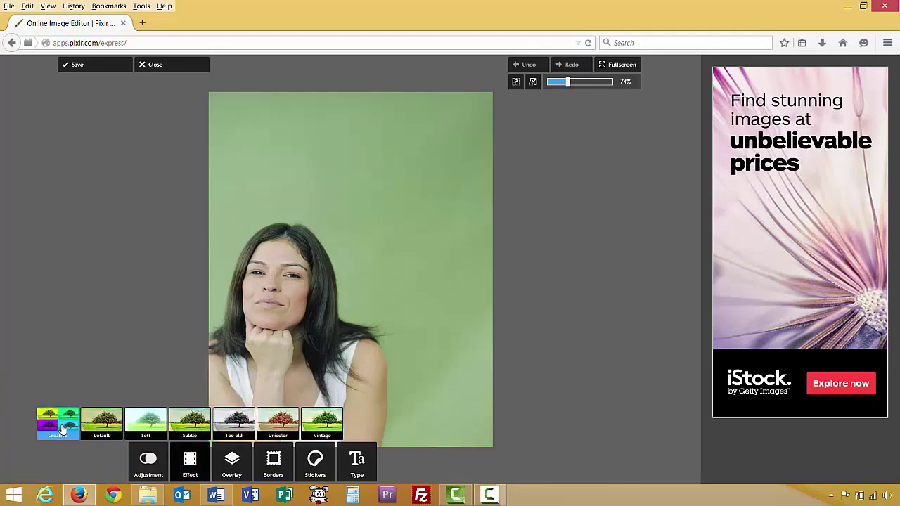
click(61, 427)
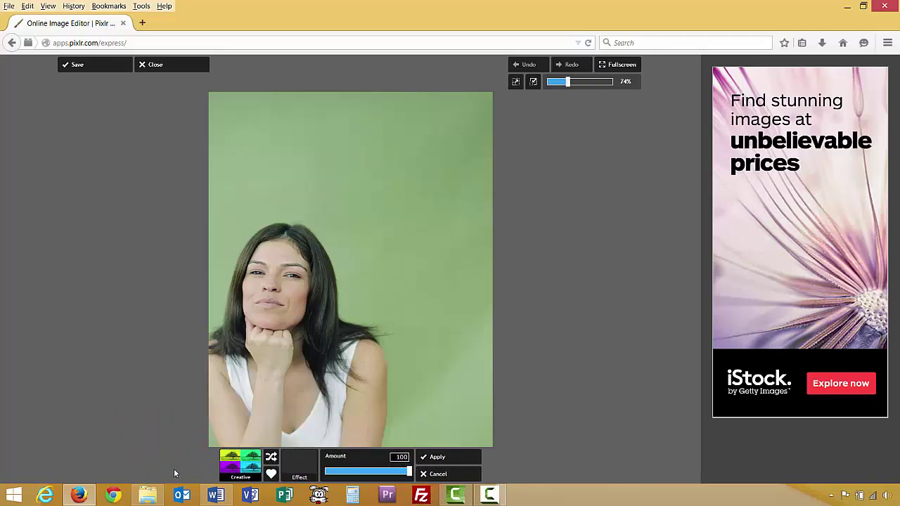
click(269, 425)
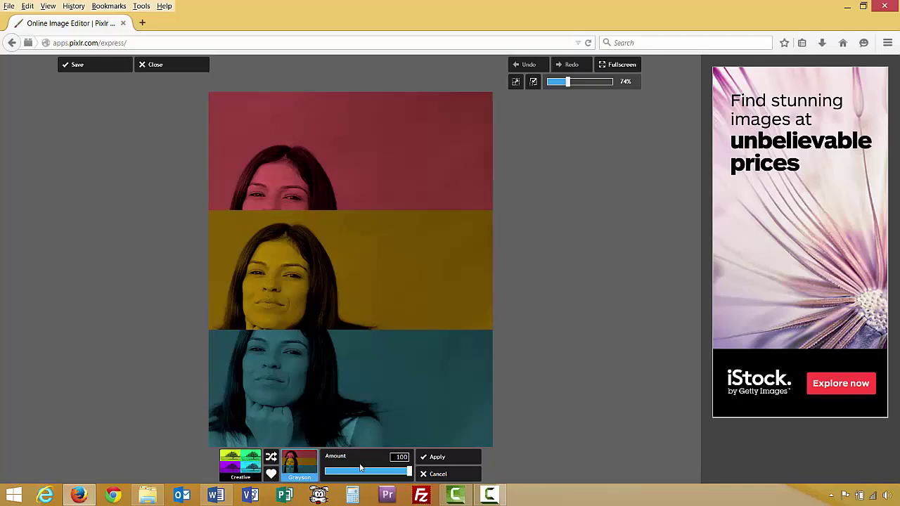
click(440, 475)
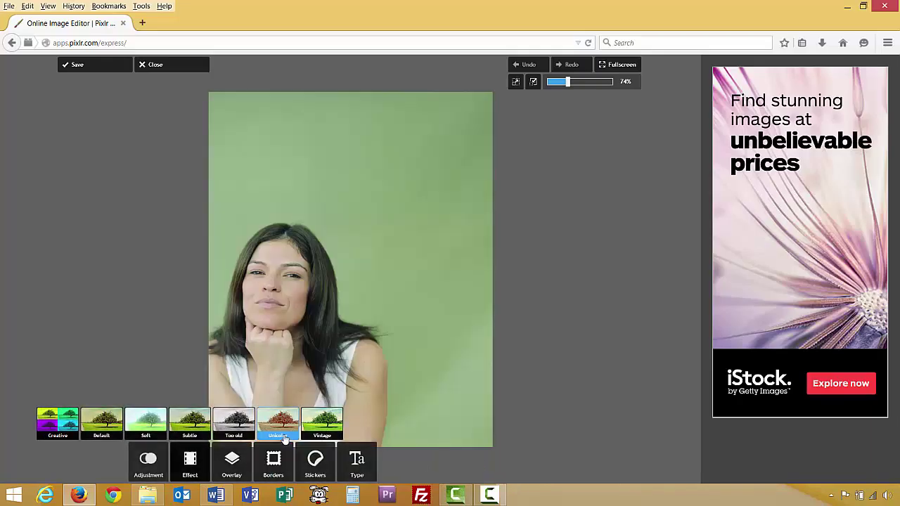
Preview the Ingrid effect from the Subtle set on the woman's portrait and discard it.
click(191, 421)
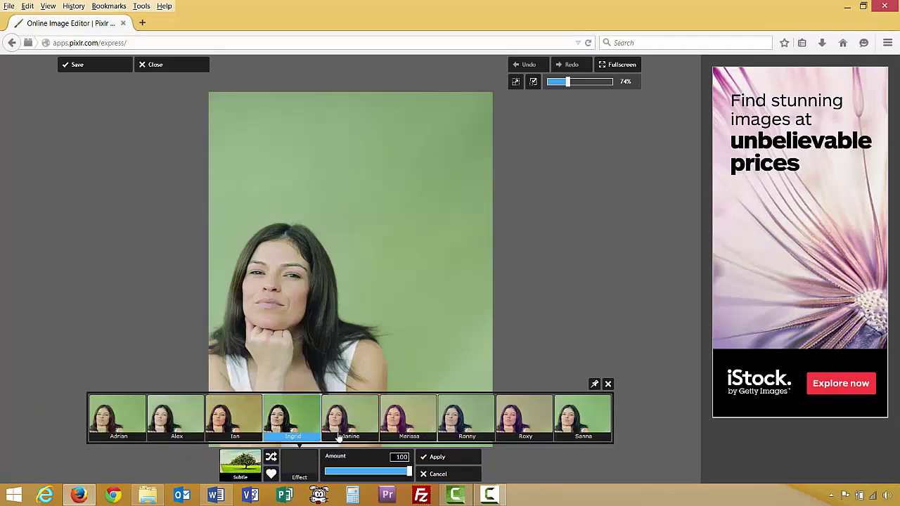
click(299, 415)
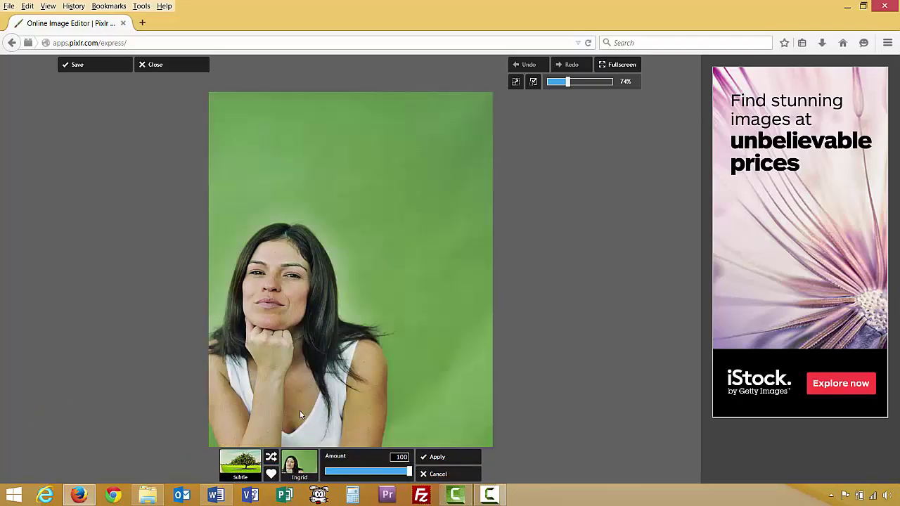
click(438, 475)
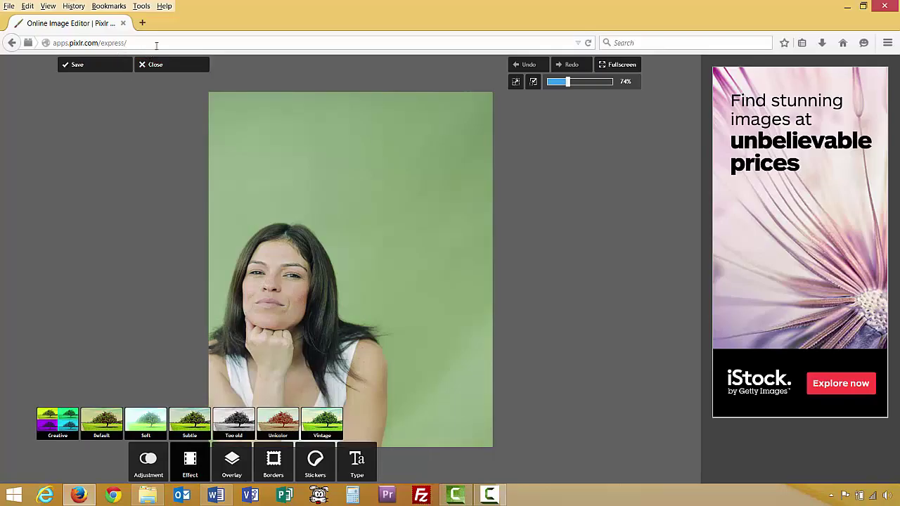